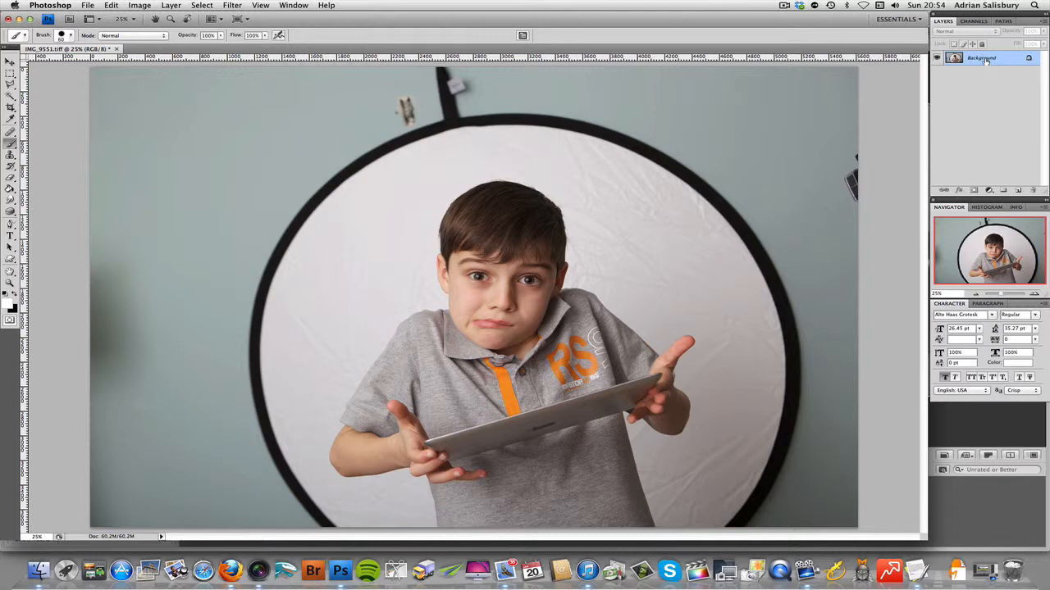
Step: Duplicate the Background layer and add a new layer filled with white above the copy
{"action": "left_click_drag", "start_coordinate": [986, 61], "coordinate": [1017, 188]}
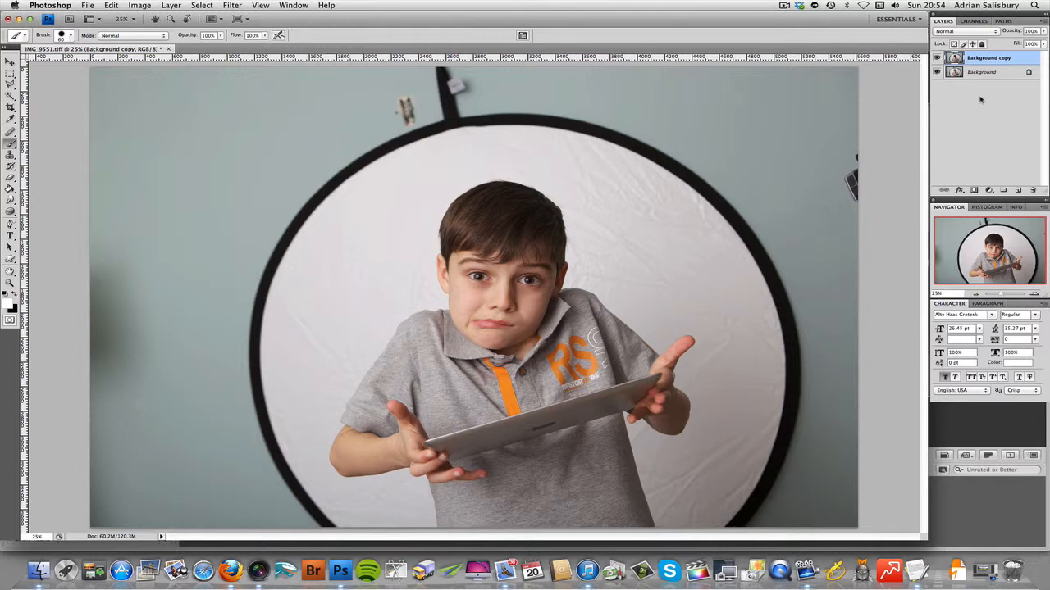
{"action": "left_click", "coordinate": [1017, 191]}
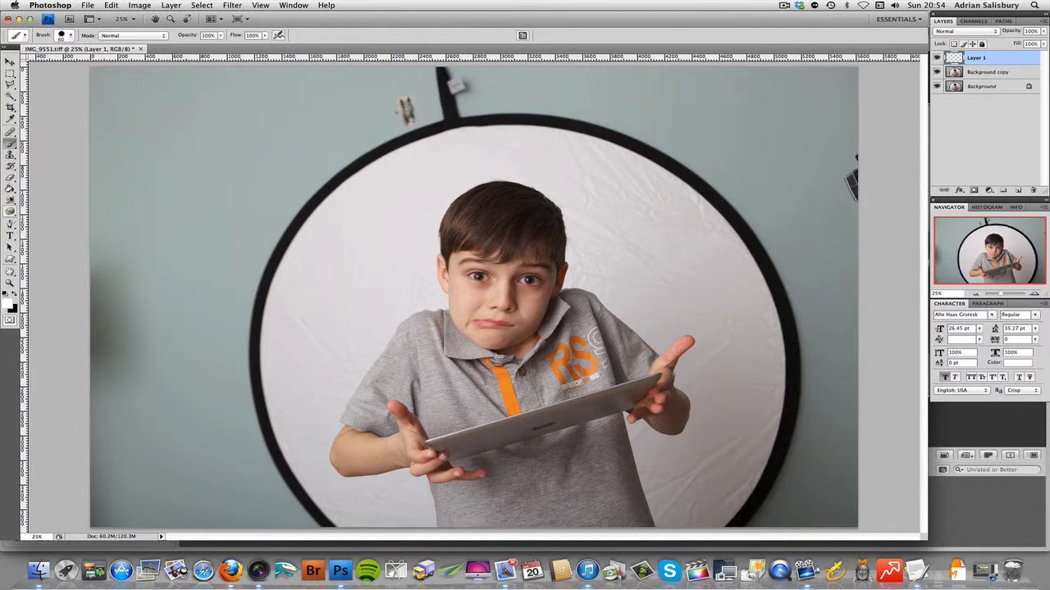
{"action": "left_click", "coordinate": [10, 188]}
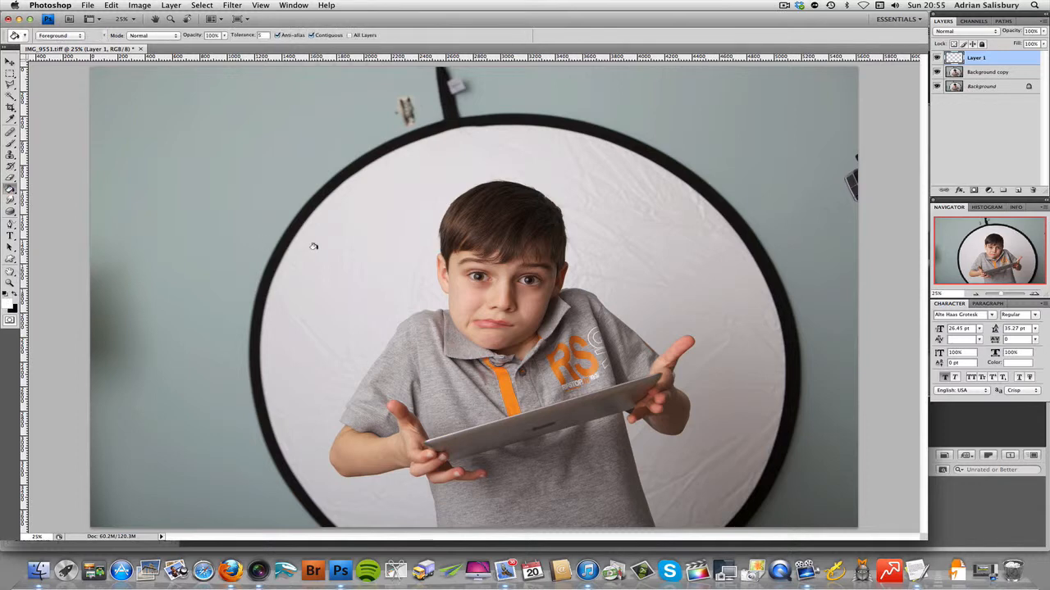
{"action": "left_click", "coordinate": [398, 264]}
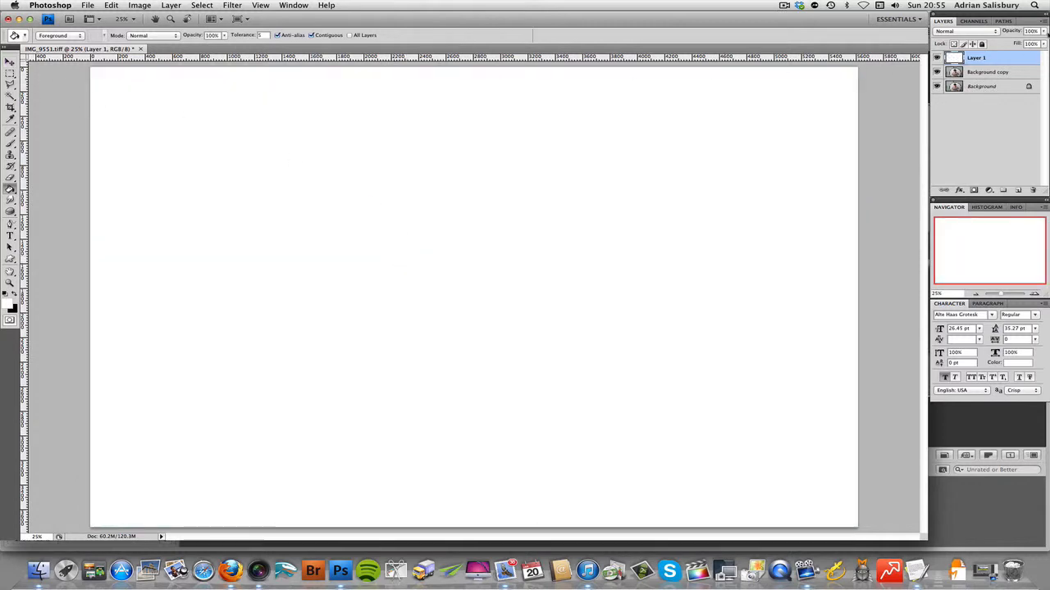
Step: Reduce the white layer's opacity to 70% and add a layer mask to it, leaving the mask active
{"action": "left_click", "coordinate": [1043, 31]}
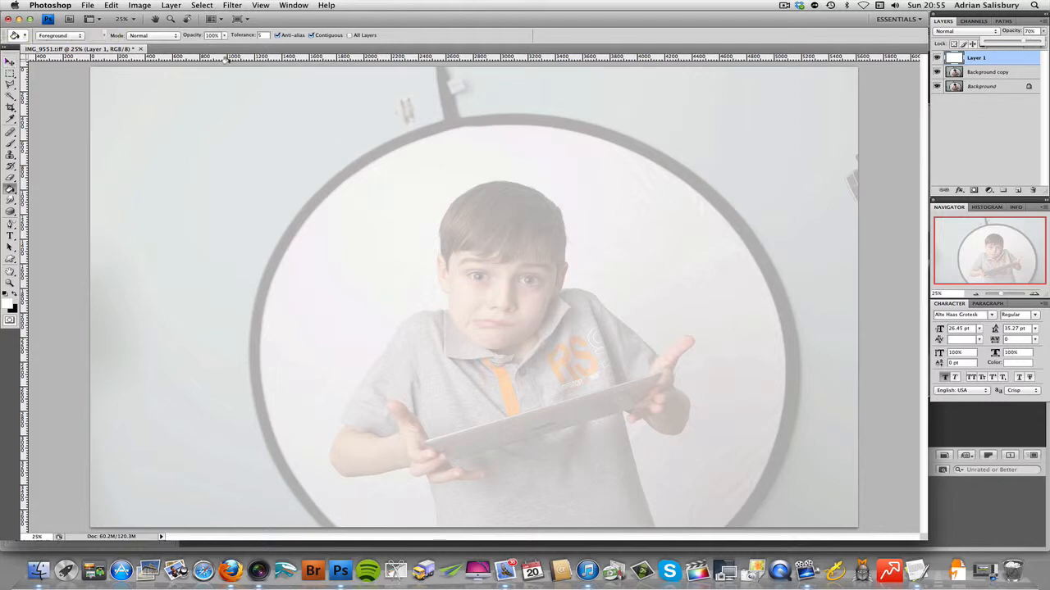
{"action": "left_click", "coordinate": [974, 190]}
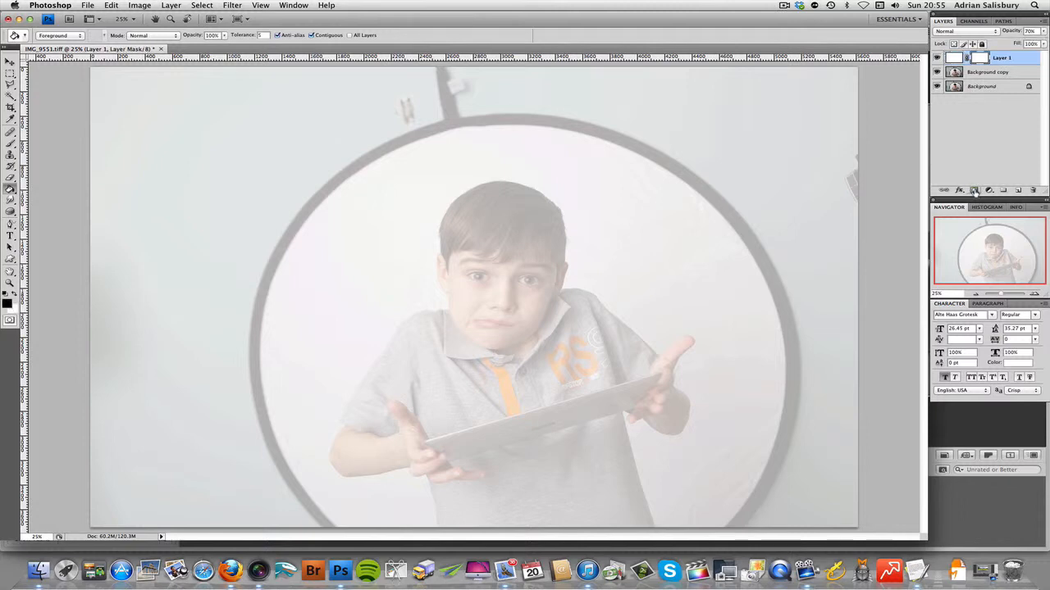
{"action": "left_click", "coordinate": [982, 74]}
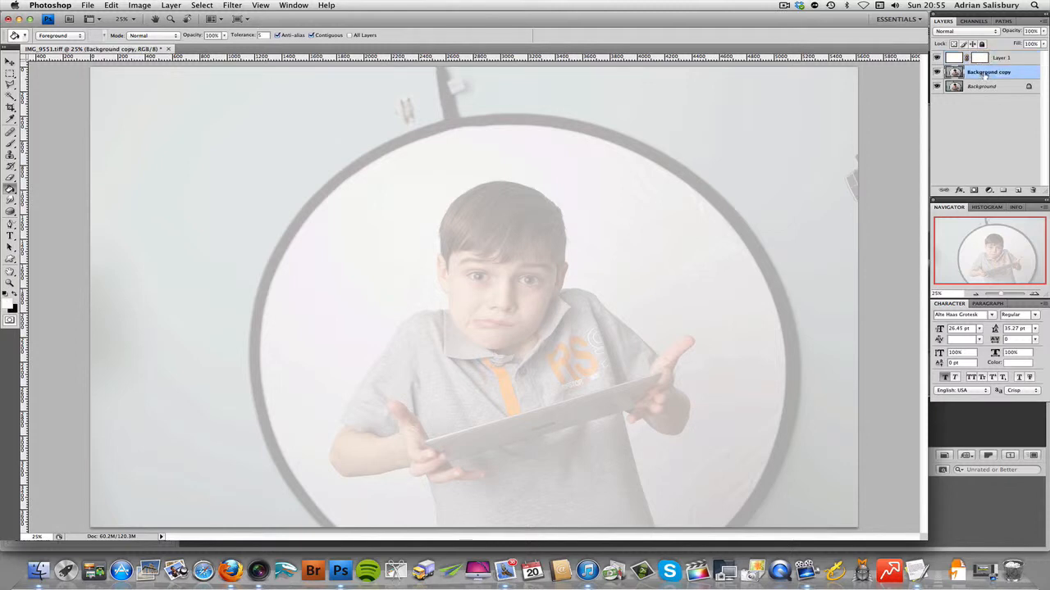
{"action": "left_click", "coordinate": [956, 59]}
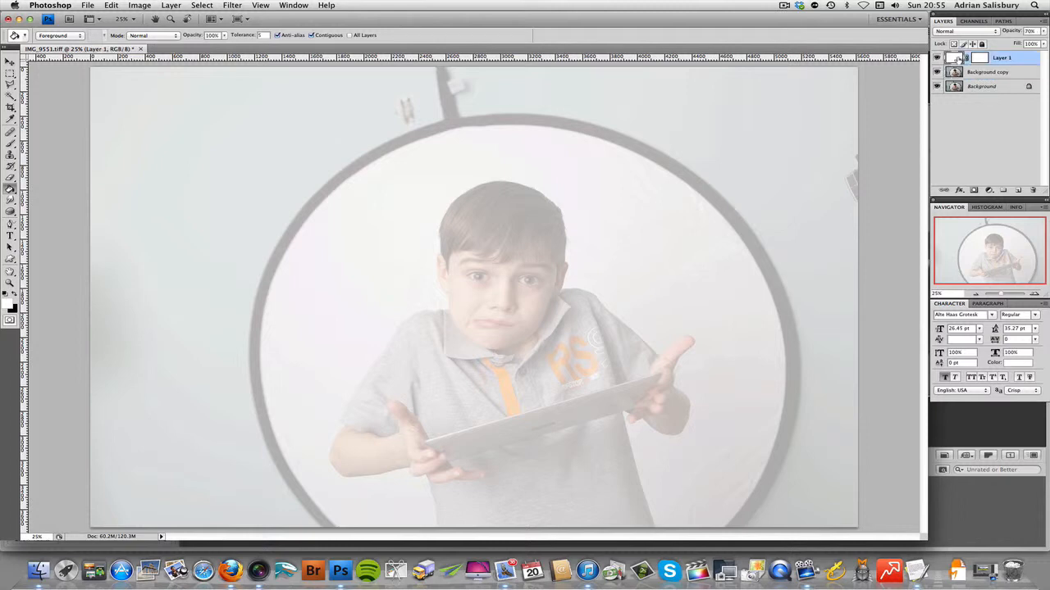
{"action": "left_click", "coordinate": [981, 59]}
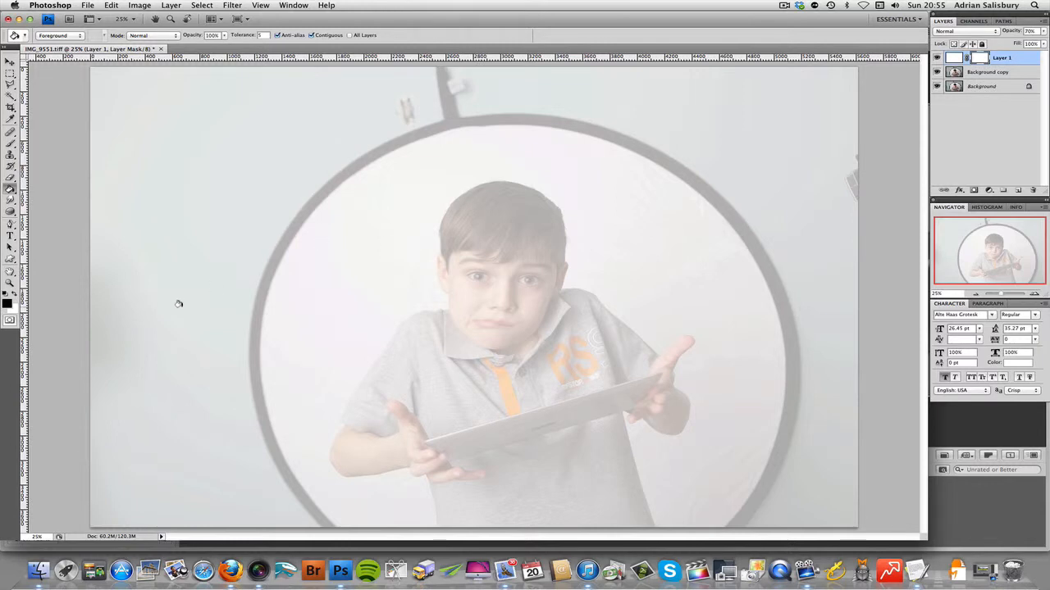
Step: Paint black over the boy on the white layer's mask with a 300 px brush at 85% hardness to reveal him
{"action": "left_click", "coordinate": [11, 144]}
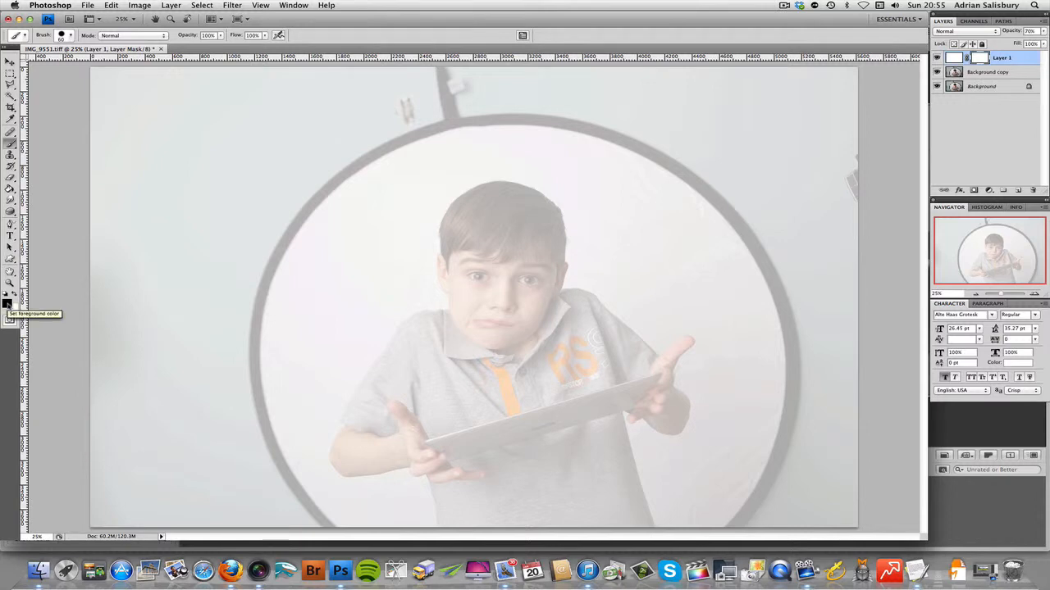
{"action": "key", "text": "i"}
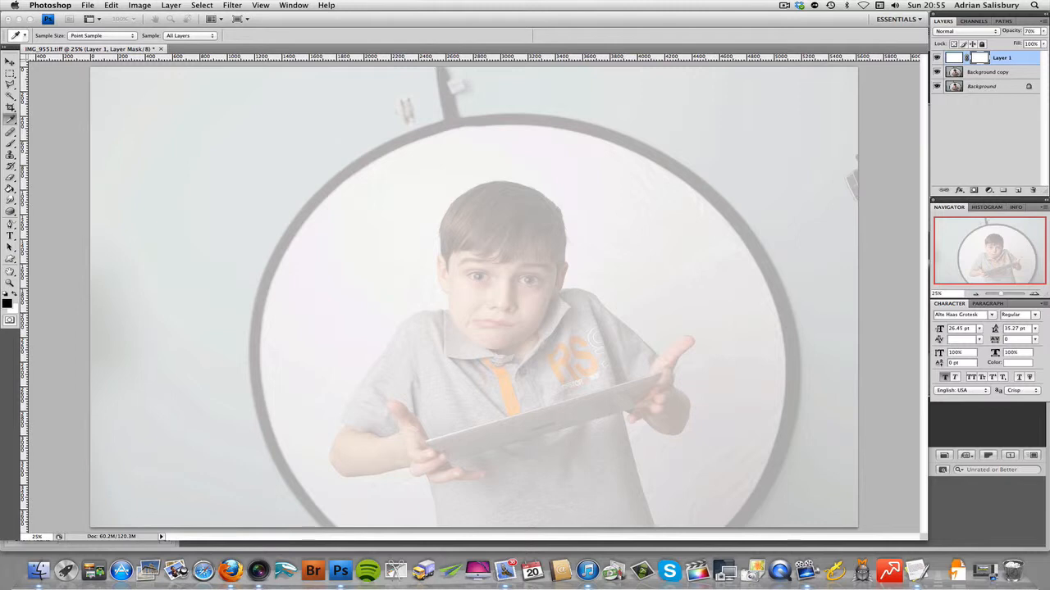
{"action": "key", "text": "b"}
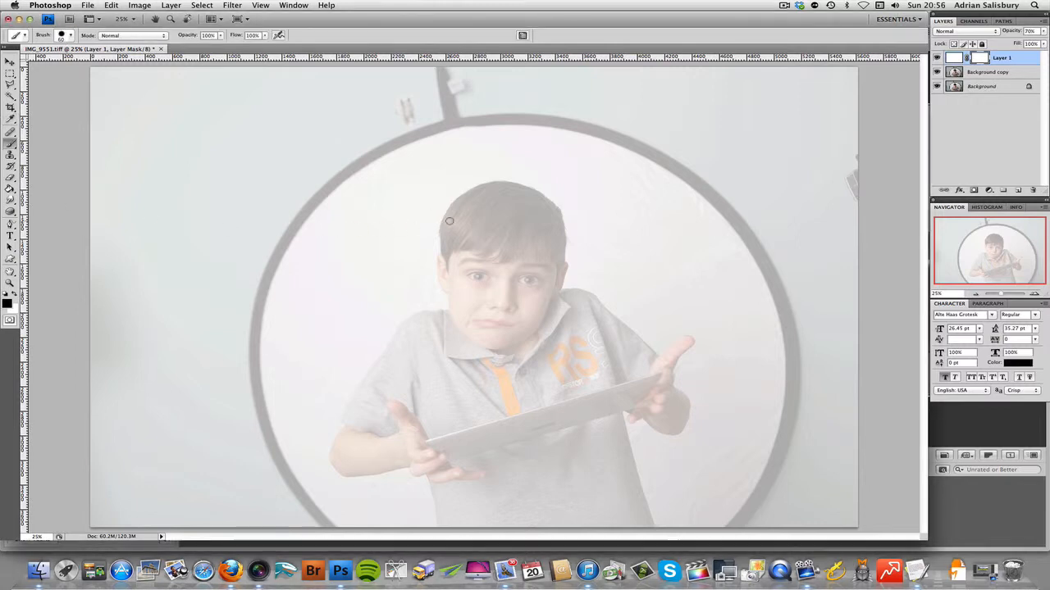
{"action": "key", "text": "bracketright"}
{"action": "key", "text": "bracketright"}
{"action": "key", "text": "bracketright"}
{"action": "key", "text": "bracketright"}
{"action": "key", "text": "bracketright"}
{"action": "key", "text": "bracketright"}
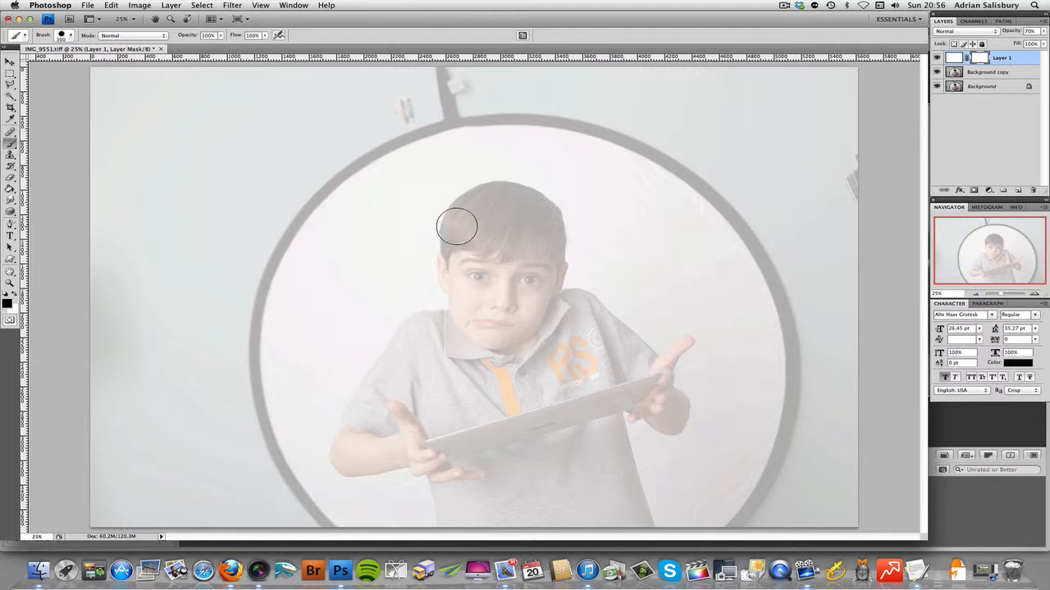
{"action": "right_click", "coordinate": [461, 231]}
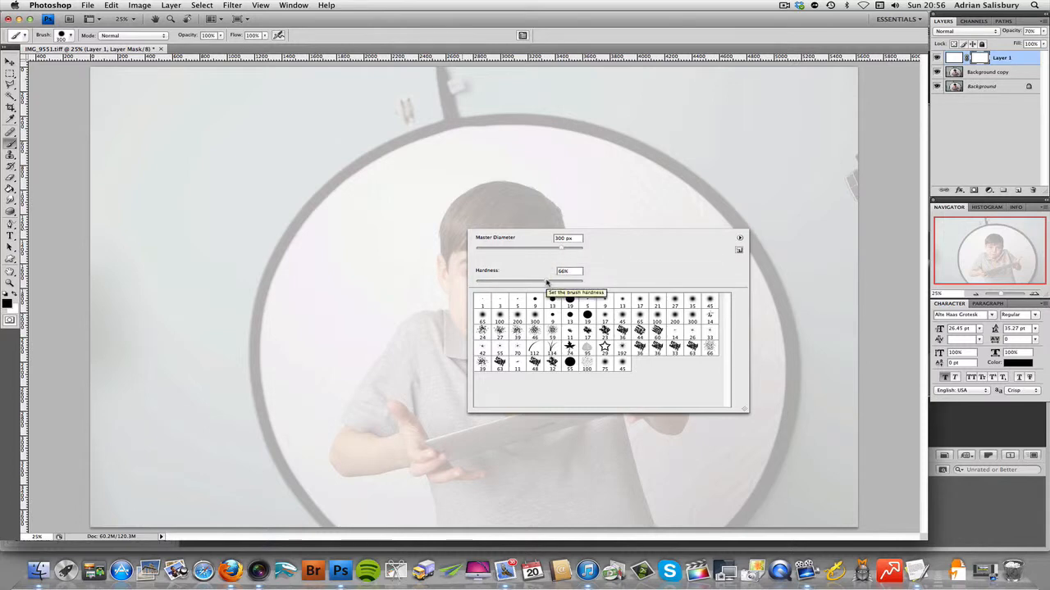
{"action": "left_click_drag", "start_coordinate": [547, 282], "coordinate": [563, 283]}
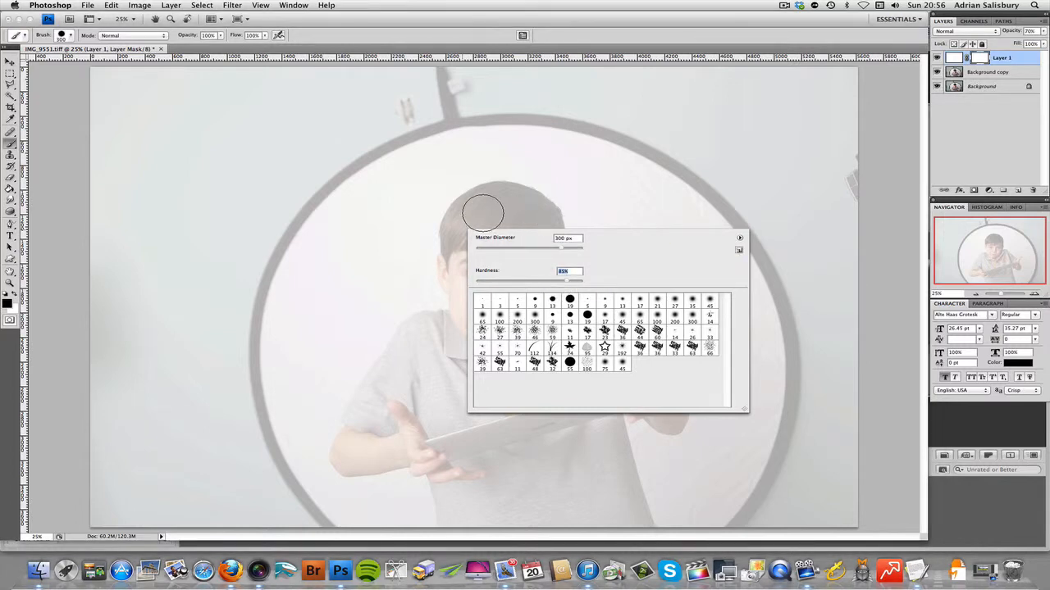
{"action": "left_click_drag", "start_coordinate": [492, 206], "coordinate": [490, 201]}
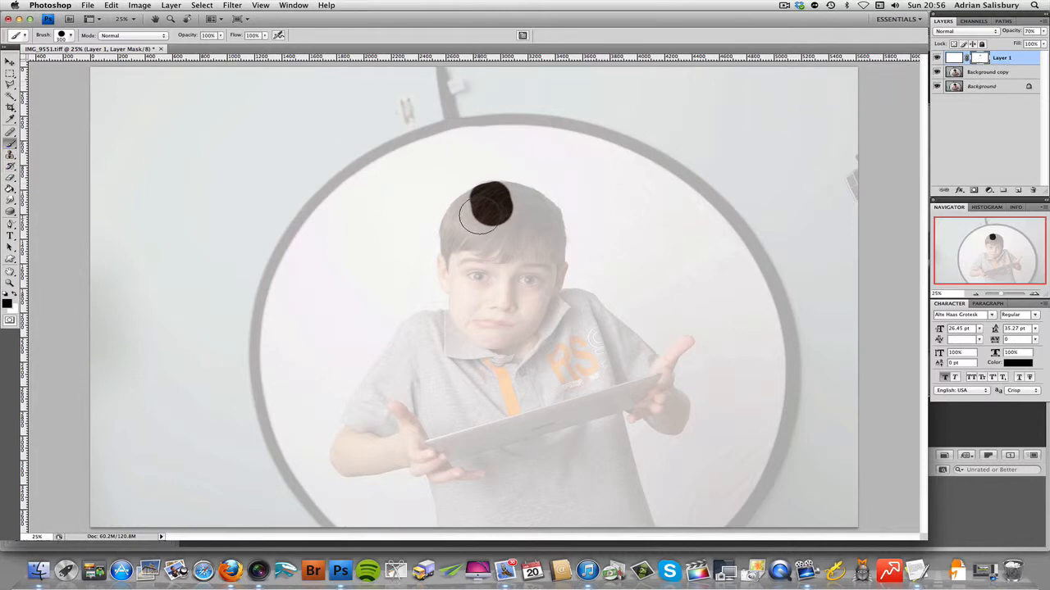
{"action": "mouse_move", "coordinate": [480, 215]}
{"action": "left_mouse_down"}
{"action": "mouse_move", "coordinate": [457, 223]}
{"action": "mouse_move", "coordinate": [460, 303]}
{"action": "mouse_move", "coordinate": [400, 345]}
{"action": "mouse_move", "coordinate": [345, 459]}
{"action": "mouse_move", "coordinate": [422, 469]}
{"action": "mouse_move", "coordinate": [445, 492]}
{"action": "mouse_move", "coordinate": [451, 523]}
{"action": "mouse_move", "coordinate": [423, 463]}
{"action": "mouse_move", "coordinate": [367, 431]}
{"action": "mouse_move", "coordinate": [469, 320]}
{"action": "mouse_move", "coordinate": [502, 215]}
{"action": "mouse_move", "coordinate": [496, 192]}
{"action": "mouse_move", "coordinate": [543, 219]}
{"action": "mouse_move", "coordinate": [549, 293]}
{"action": "mouse_move", "coordinate": [589, 312]}
{"action": "mouse_move", "coordinate": [608, 339]}
{"action": "mouse_move", "coordinate": [597, 336]}
{"action": "mouse_move", "coordinate": [613, 323]}
{"action": "mouse_move", "coordinate": [635, 345]}
{"action": "mouse_move", "coordinate": [673, 415]}
{"action": "mouse_move", "coordinate": [666, 421]}
{"action": "mouse_move", "coordinate": [613, 387]}
{"action": "mouse_move", "coordinate": [640, 515]}
{"action": "mouse_move", "coordinate": [619, 525]}
{"action": "mouse_move", "coordinate": [463, 525]}
{"action": "mouse_move", "coordinate": [433, 445]}
{"action": "mouse_move", "coordinate": [426, 394]}
{"action": "mouse_move", "coordinate": [513, 217]}
{"action": "mouse_move", "coordinate": [519, 332]}
{"action": "mouse_move", "coordinate": [501, 393]}
{"action": "mouse_move", "coordinate": [471, 336]}
{"action": "mouse_move", "coordinate": [450, 431]}
{"action": "mouse_move", "coordinate": [492, 504]}
{"action": "mouse_move", "coordinate": [484, 357]}
{"action": "mouse_move", "coordinate": [468, 434]}
{"action": "mouse_move", "coordinate": [516, 517]}
{"action": "mouse_move", "coordinate": [603, 502]}
{"action": "mouse_move", "coordinate": [593, 466]}
{"action": "mouse_move", "coordinate": [627, 386]}
{"action": "mouse_move", "coordinate": [586, 345]}
{"action": "mouse_move", "coordinate": [527, 315]}
{"action": "mouse_move", "coordinate": [558, 402]}
{"action": "mouse_move", "coordinate": [509, 411]}
{"action": "mouse_move", "coordinate": [541, 439]}
{"action": "mouse_move", "coordinate": [539, 466]}
{"action": "mouse_move", "coordinate": [564, 492]}
{"action": "mouse_move", "coordinate": [578, 488]}
{"action": "left_mouse_up"}
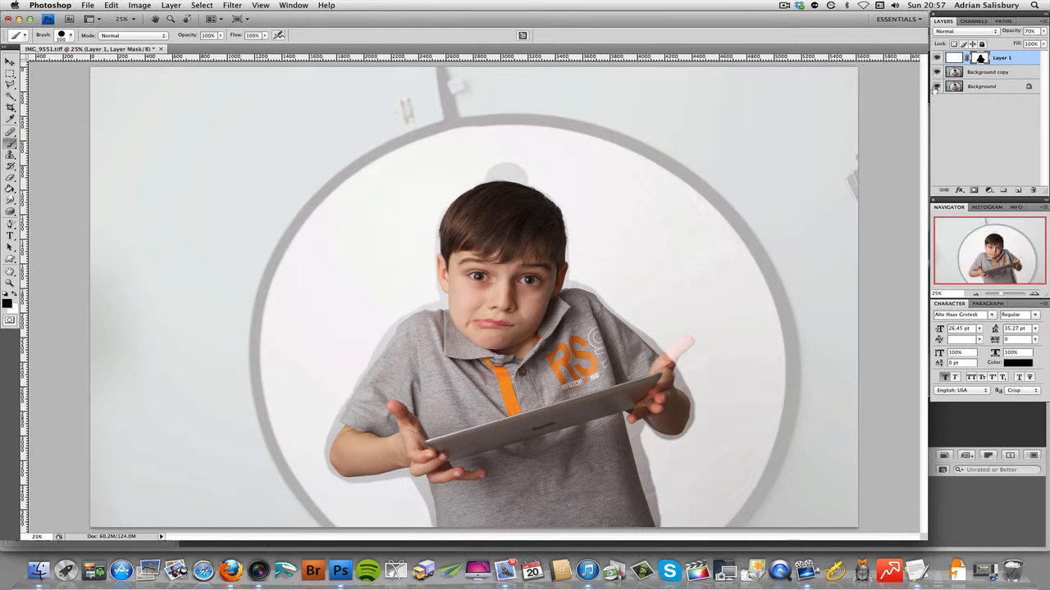
Step: Hide the original Background layer and raise the white layer's opacity to 100%
{"action": "left_click", "coordinate": [936, 86]}
{"action": "left_click", "coordinate": [936, 72]}
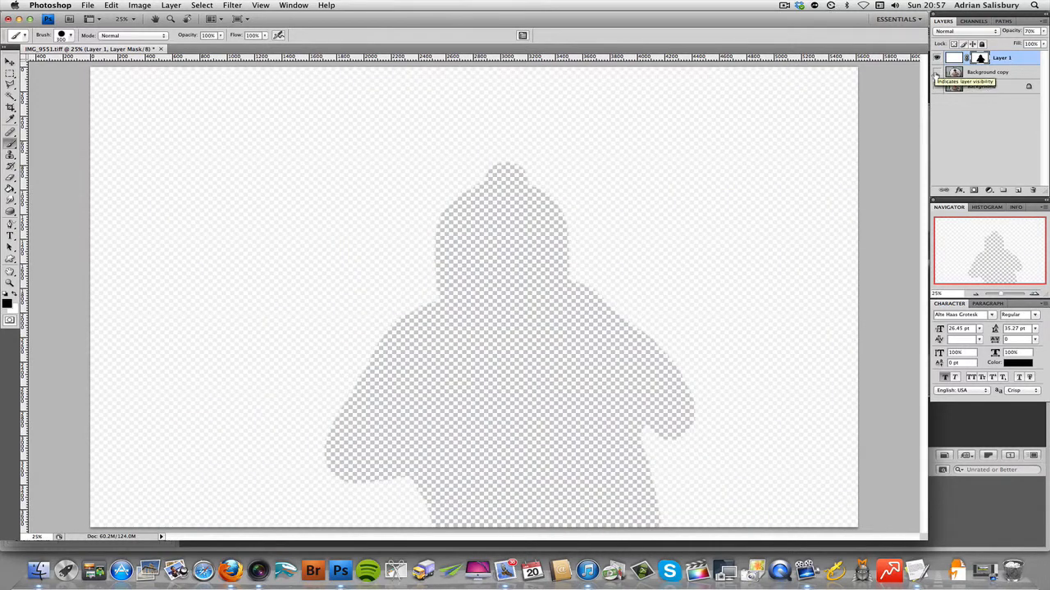
{"action": "left_click", "coordinate": [937, 73]}
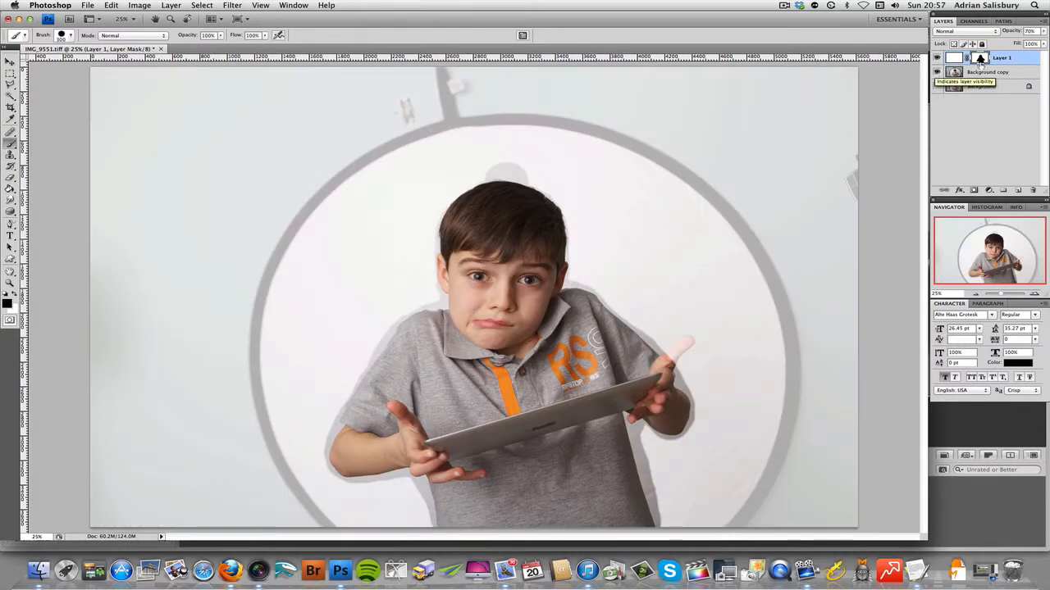
{"action": "left_click", "coordinate": [1045, 31]}
{"action": "left_click_drag", "start_coordinate": [1023, 42], "coordinate": [1042, 42]}
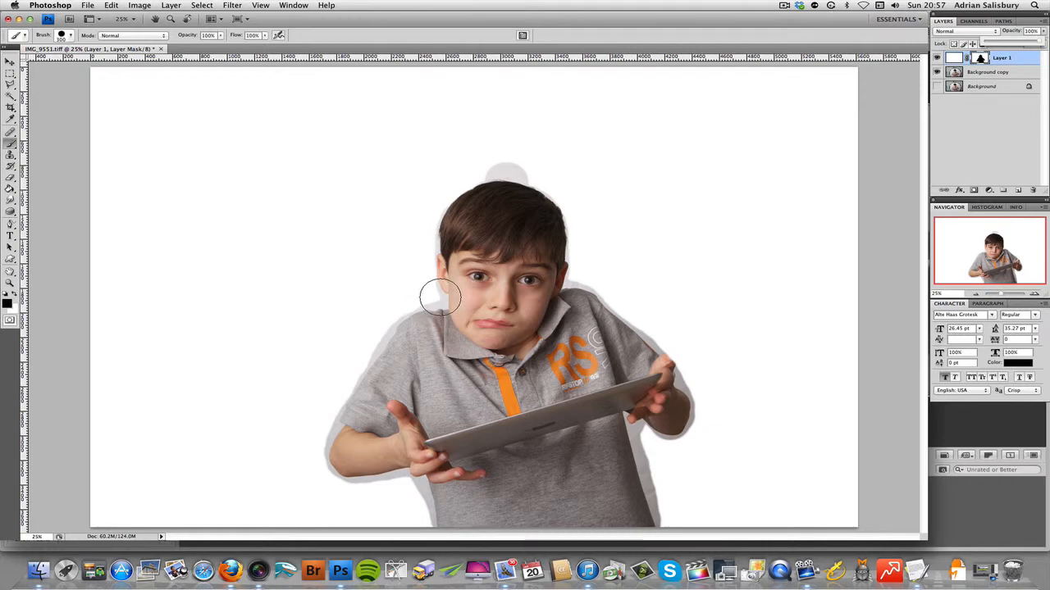
Step: Reduce the mask brush diameter to 67 px for detailed work around the boy's head and shoulder
{"action": "key", "text": "z"}
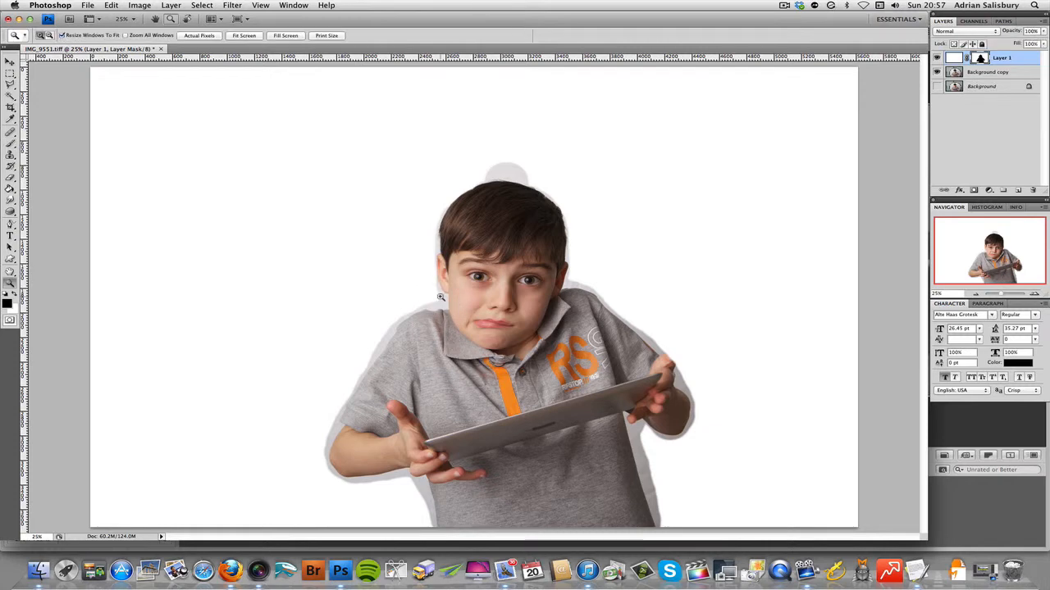
{"action": "left_click", "coordinate": [440, 296]}
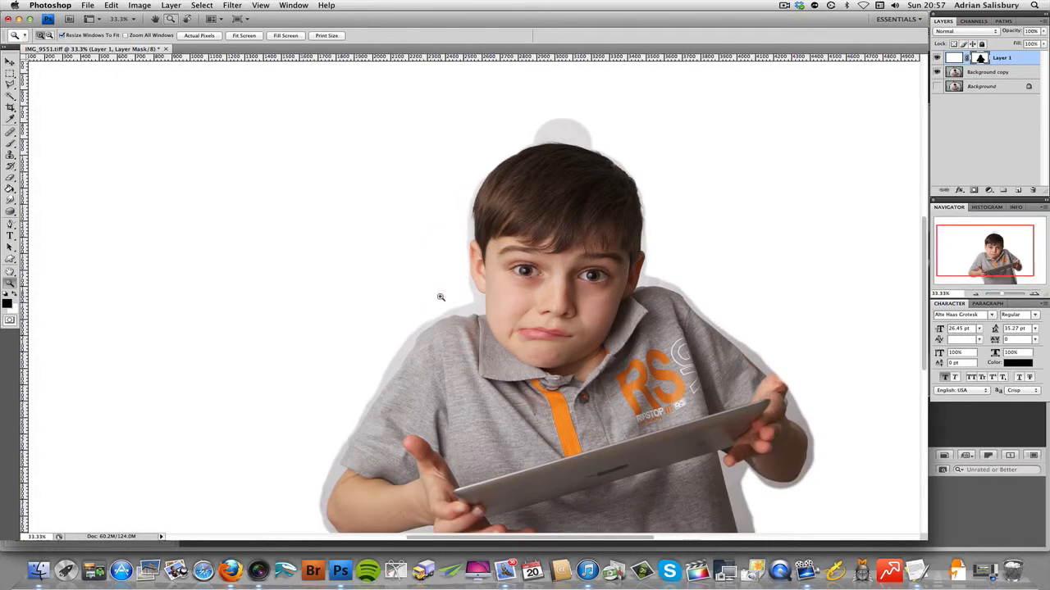
{"action": "left_click", "coordinate": [440, 296]}
{"action": "key", "text": "b"}
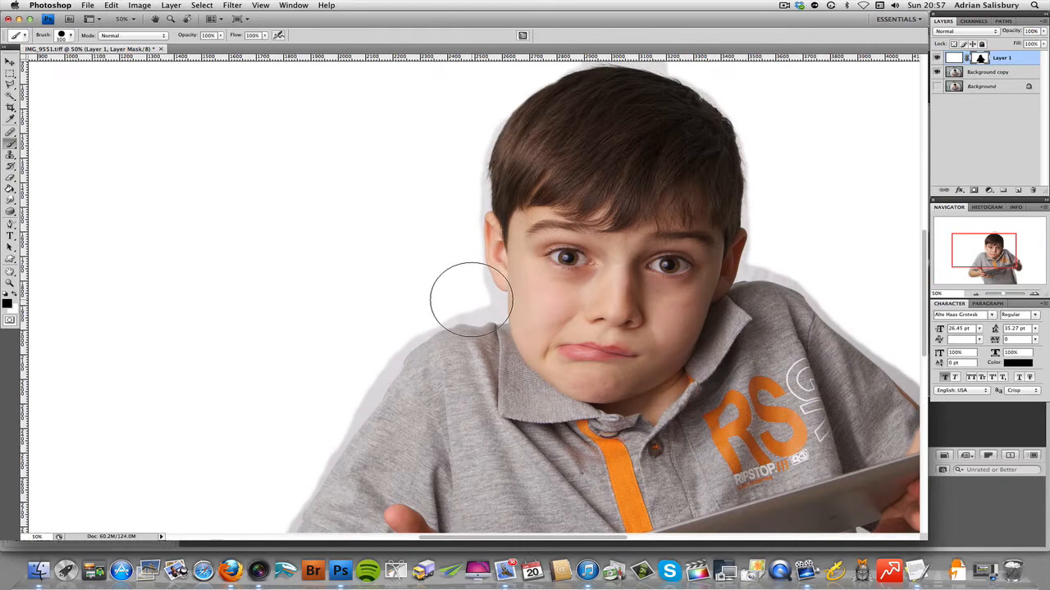
{"action": "right_click", "coordinate": [472, 300]}
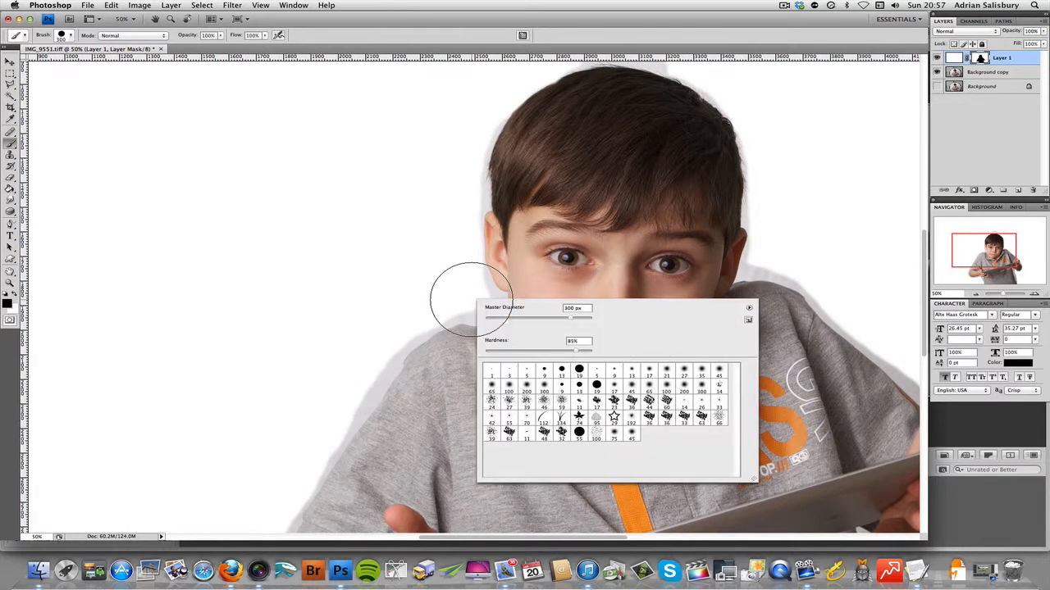
{"action": "left_click_drag", "start_coordinate": [572, 321], "coordinate": [457, 278]}
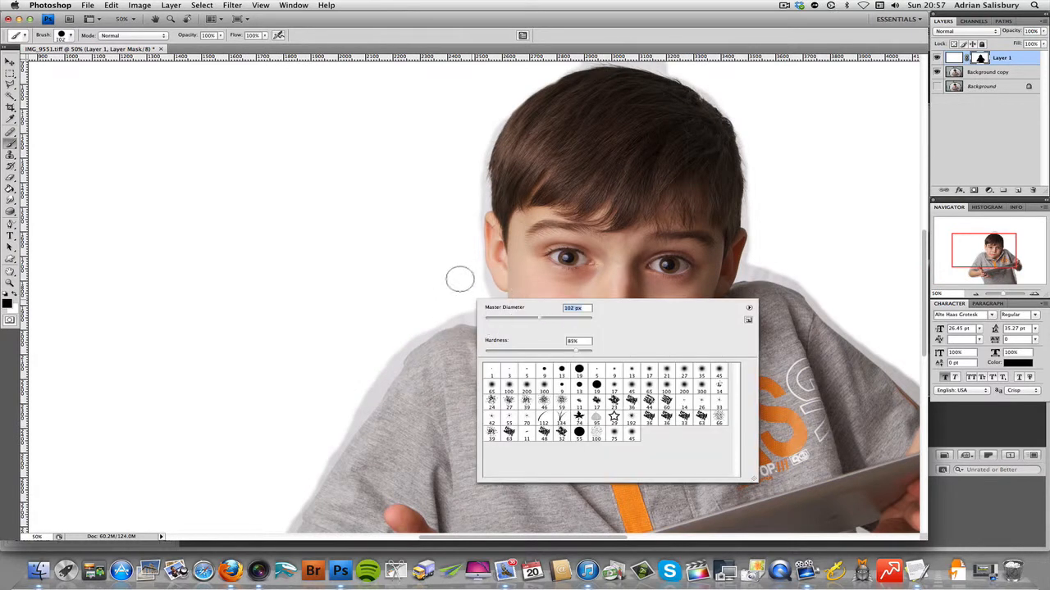
{"action": "left_click_drag", "start_coordinate": [539, 320], "coordinate": [521, 320]}
Step: Try black dabs beside the ear and a white stroke across the cheek on the mask, reversing each with the opposite colour
{"action": "left_click", "coordinate": [473, 275]}
{"action": "left_click_drag", "start_coordinate": [474, 273], "coordinate": [475, 271]}
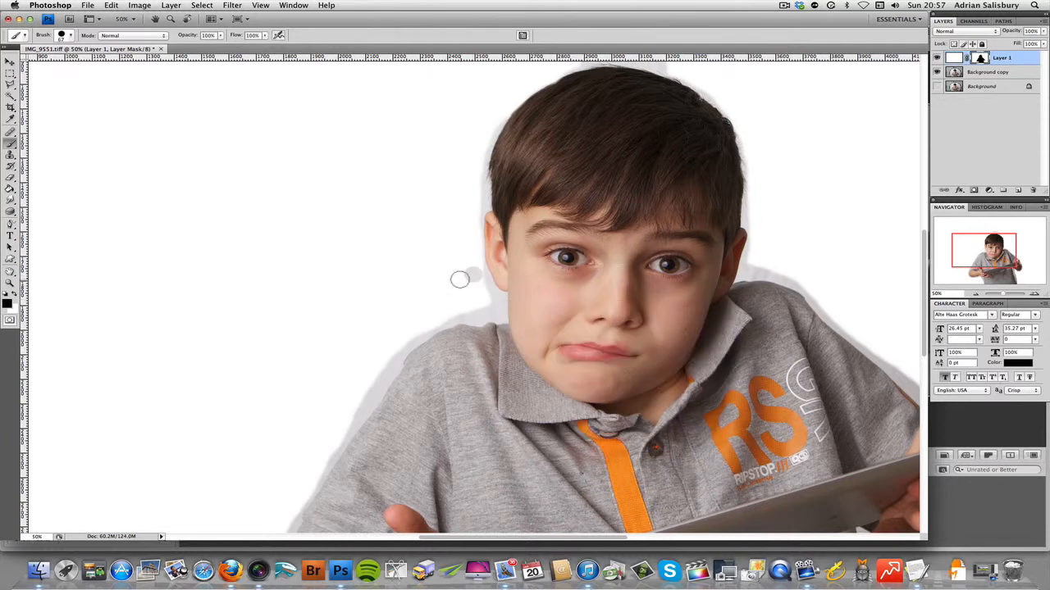
{"action": "left_click", "coordinate": [453, 268]}
{"action": "key", "text": "x"}
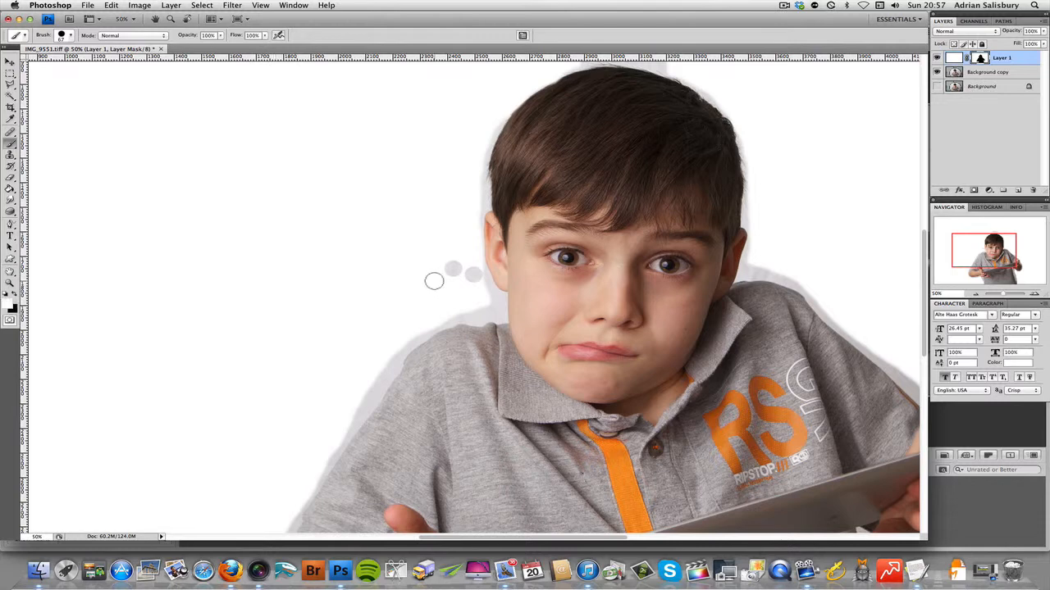
{"action": "mouse_move", "coordinate": [440, 271]}
{"action": "left_mouse_down"}
{"action": "mouse_move", "coordinate": [469, 287]}
{"action": "mouse_move", "coordinate": [470, 269]}
{"action": "mouse_move", "coordinate": [473, 286]}
{"action": "mouse_move", "coordinate": [563, 280]}
{"action": "left_mouse_up"}
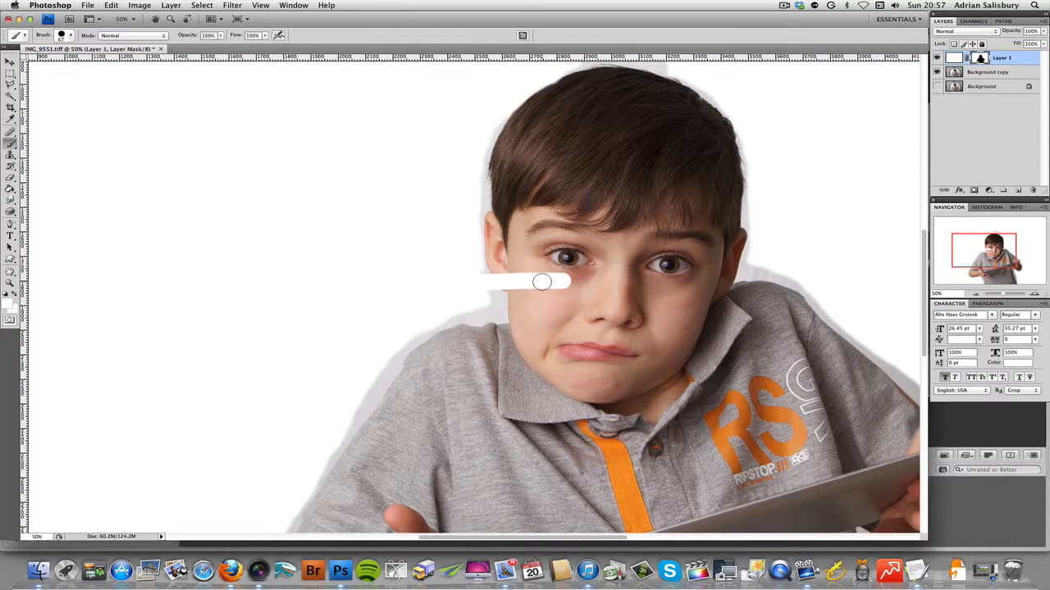
{"action": "key", "text": "x"}
{"action": "mouse_move", "coordinate": [563, 280]}
{"action": "left_mouse_down"}
{"action": "mouse_move", "coordinate": [533, 297]}
{"action": "mouse_move", "coordinate": [514, 277]}
{"action": "mouse_move", "coordinate": [480, 282]}
{"action": "left_mouse_up"}
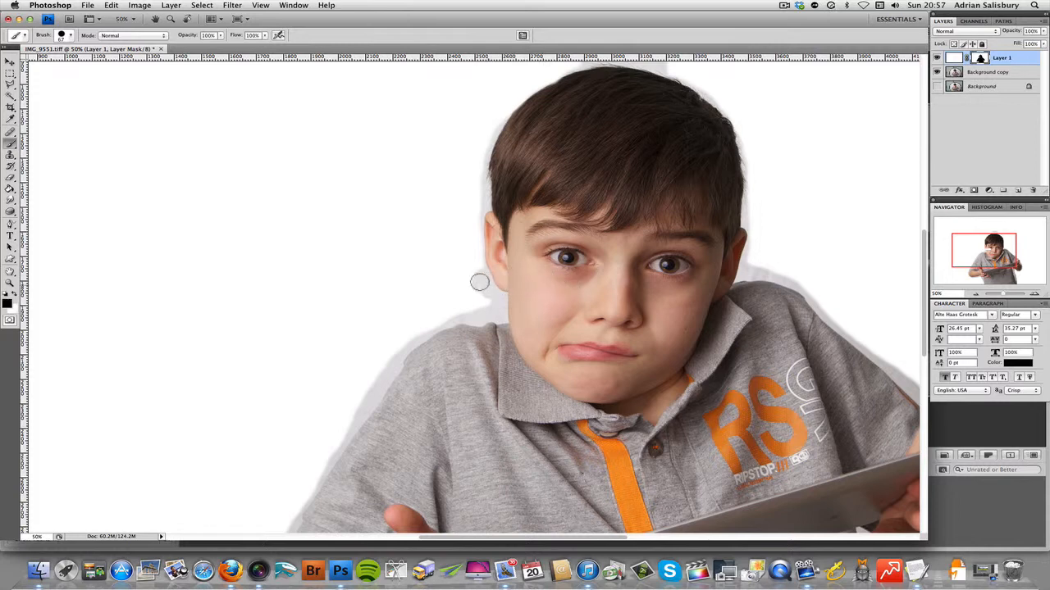
Step: Switch to white and paint the mask along the outer edge of the boy's image-left shoulder and sleeve to remove the grey halo
{"action": "key", "text": "x"}
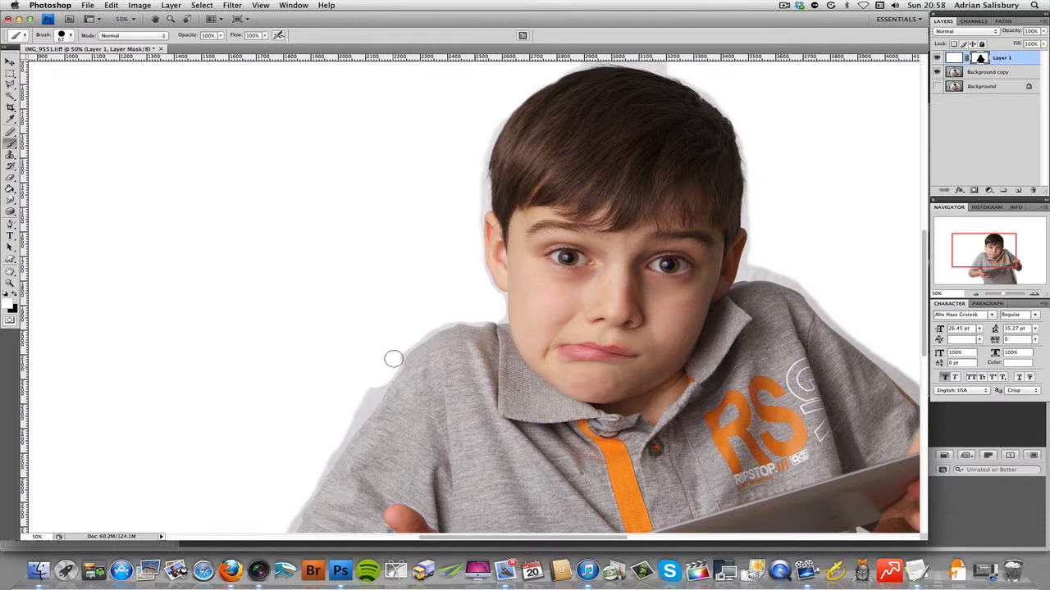
{"action": "mouse_move", "coordinate": [380, 383]}
{"action": "left_mouse_down"}
{"action": "mouse_move", "coordinate": [315, 466]}
{"action": "mouse_move", "coordinate": [332, 445]}
{"action": "left_mouse_up"}
{"action": "scroll", "coordinate": [323, 363], "scroll_direction": "down", "scroll_amount": 5}
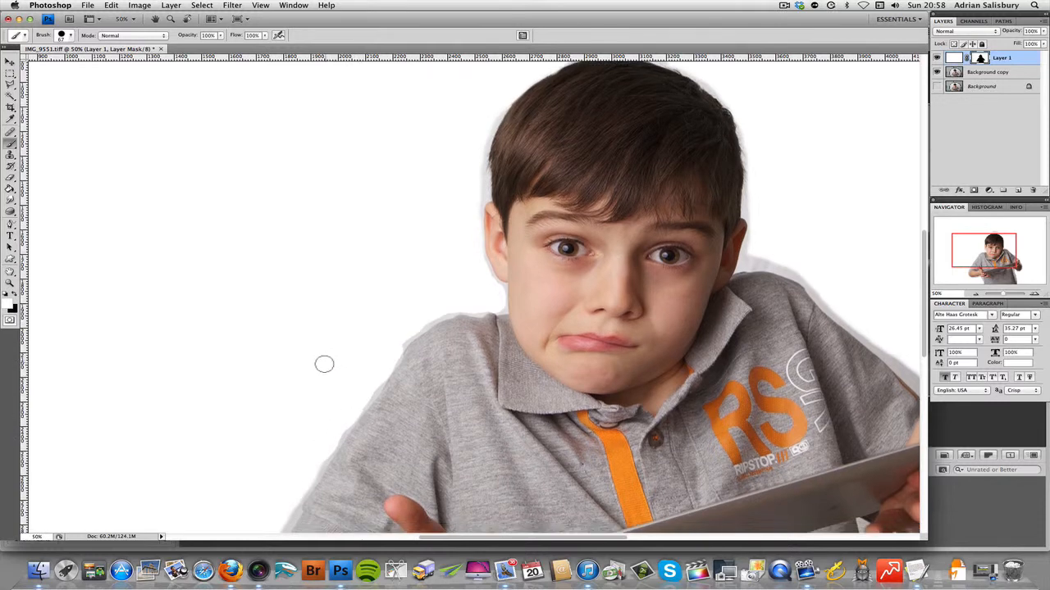
{"action": "scroll", "coordinate": [321, 365], "scroll_direction": "down", "scroll_amount": 10}
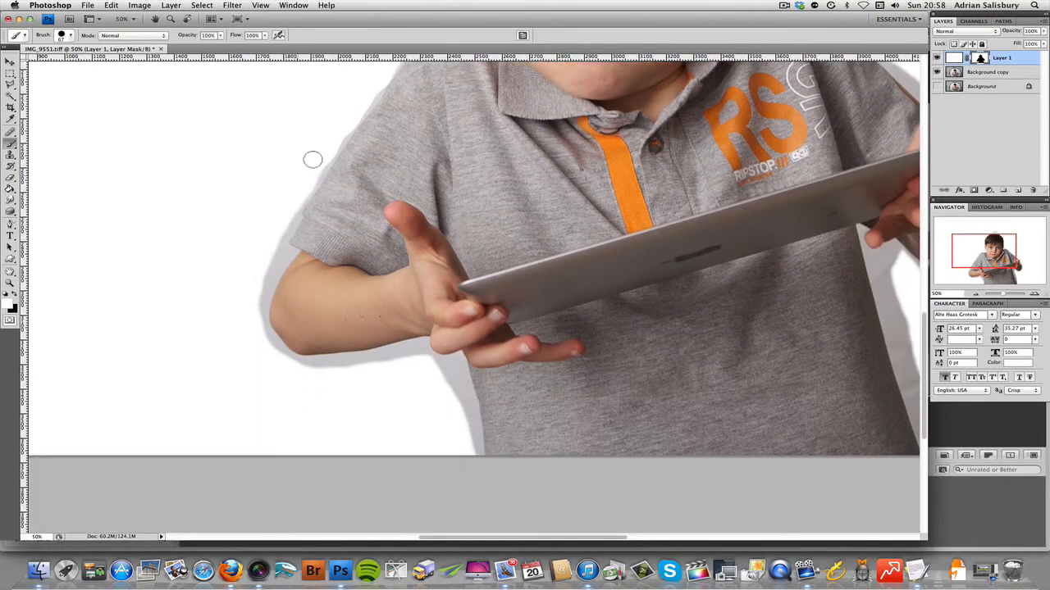
{"action": "scroll", "coordinate": [288, 176], "scroll_direction": "up", "scroll_amount": 2}
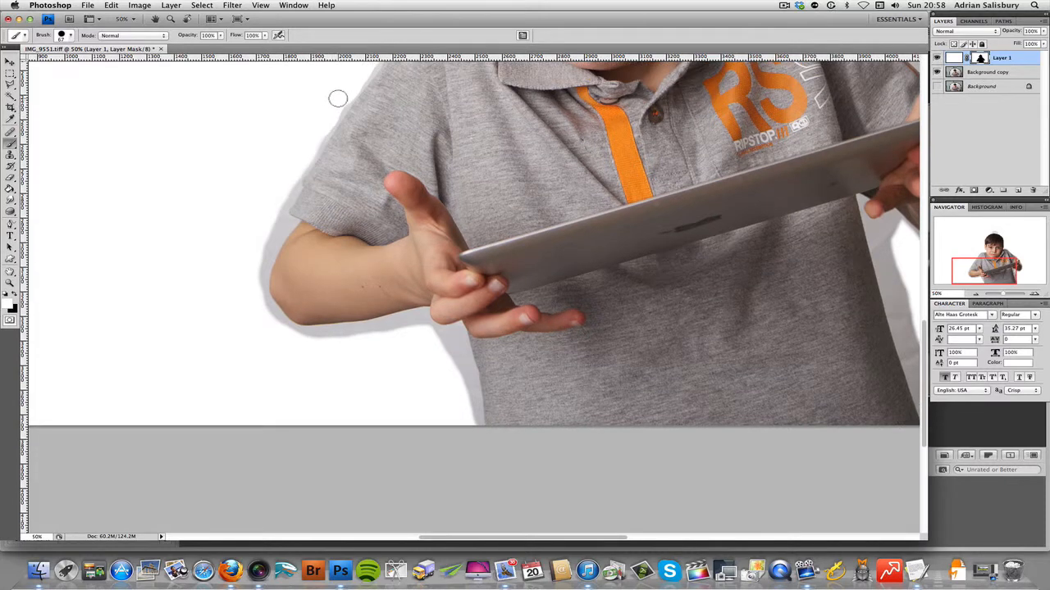
{"action": "scroll", "coordinate": [308, 133], "scroll_direction": "up", "scroll_amount": 4}
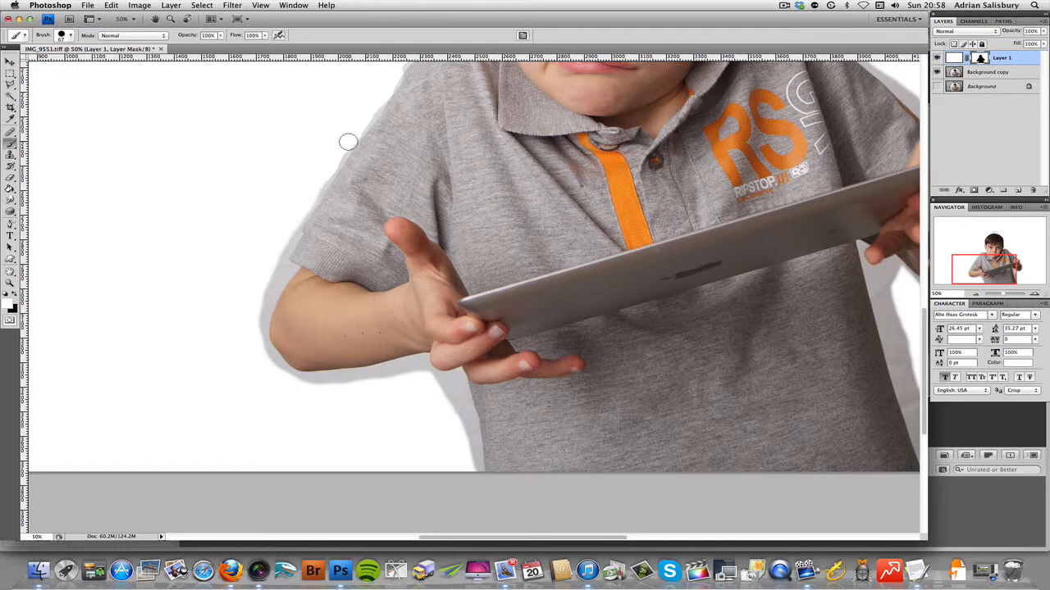
{"action": "left_click_drag", "start_coordinate": [348, 142], "coordinate": [310, 194]}
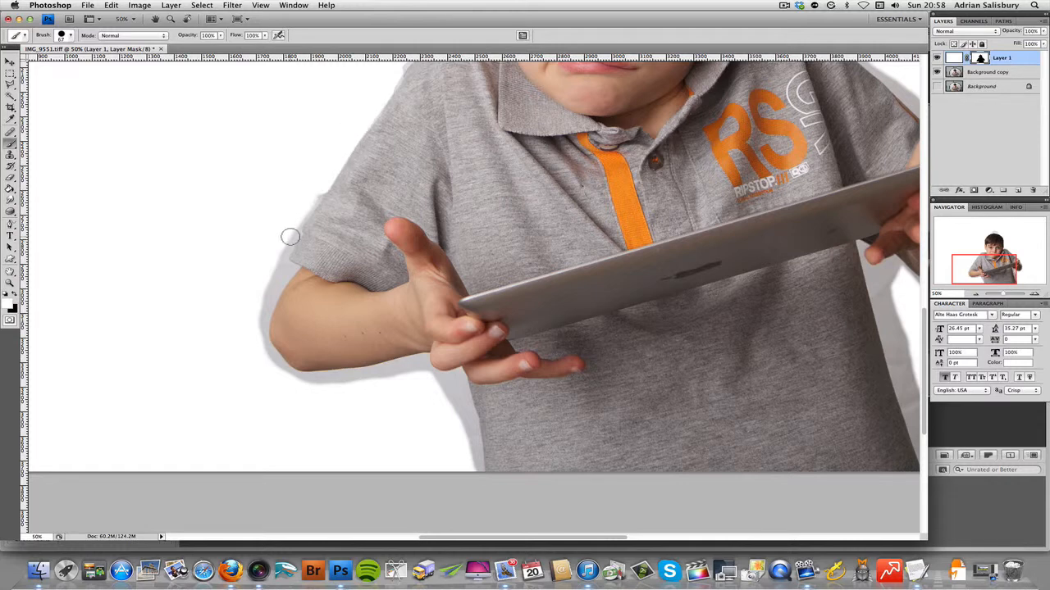
{"action": "left_click", "coordinate": [295, 224], "text": "shift"}
Step: Paint white on the mask around the same arm's elbow and forearm and down the adjoining side of the shirt
{"action": "left_click", "coordinate": [278, 263], "text": "shift"}
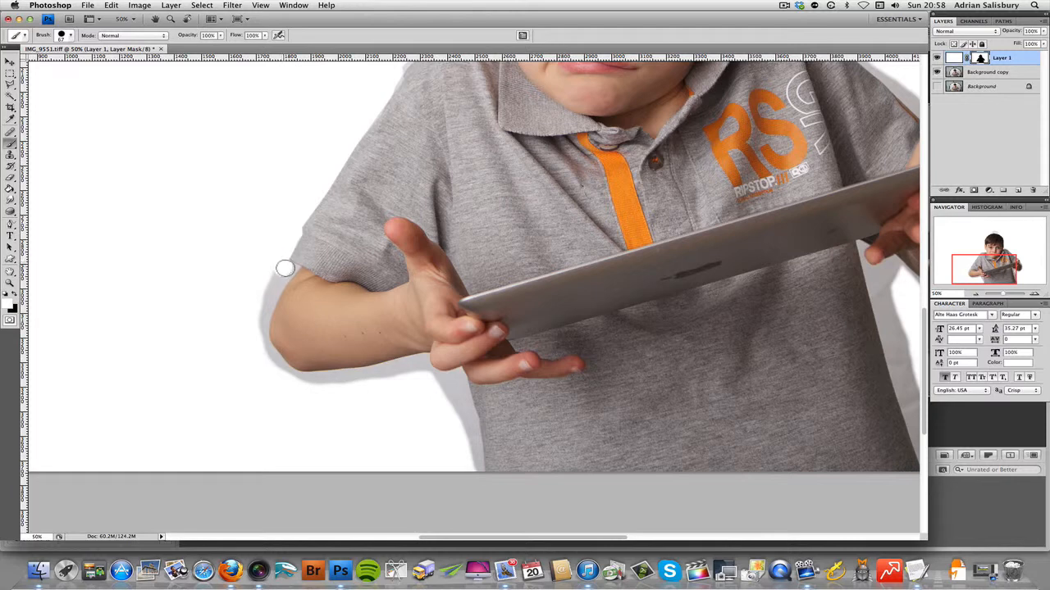
{"action": "left_click", "coordinate": [260, 308], "text": "shift"}
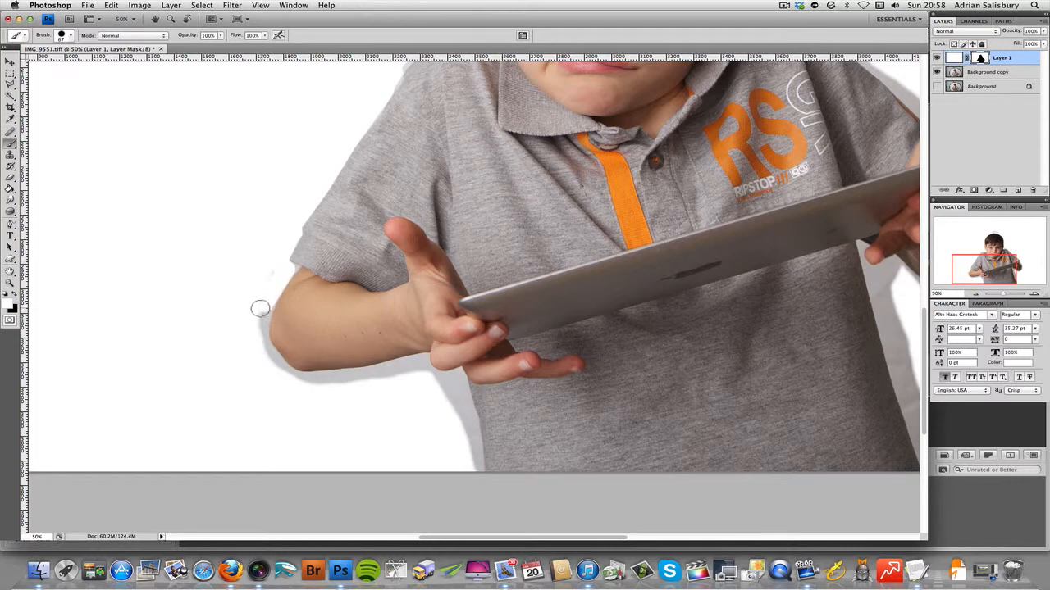
{"action": "mouse_move", "coordinate": [267, 302]}
{"action": "left_mouse_down"}
{"action": "mouse_move", "coordinate": [264, 354]}
{"action": "mouse_move", "coordinate": [253, 319]}
{"action": "mouse_move", "coordinate": [271, 268]}
{"action": "mouse_move", "coordinate": [238, 330]}
{"action": "mouse_move", "coordinate": [278, 375]}
{"action": "mouse_move", "coordinate": [345, 381]}
{"action": "mouse_move", "coordinate": [415, 365]}
{"action": "mouse_move", "coordinate": [454, 380]}
{"action": "mouse_move", "coordinate": [474, 470]}
{"action": "mouse_move", "coordinate": [436, 391]}
{"action": "left_mouse_up"}
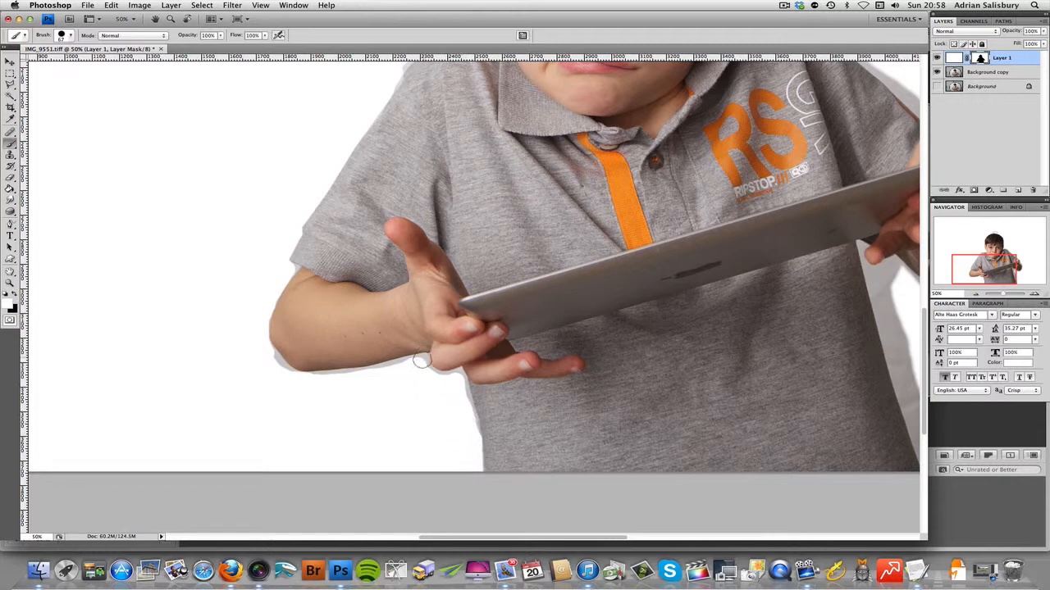
Step: Paint white on the mask below the fingers at the tablet's raised end and around that elbow, undoing the elbow strokes
{"action": "scroll", "coordinate": [405, 426], "scroll_direction": "right", "scroll_amount": 5}
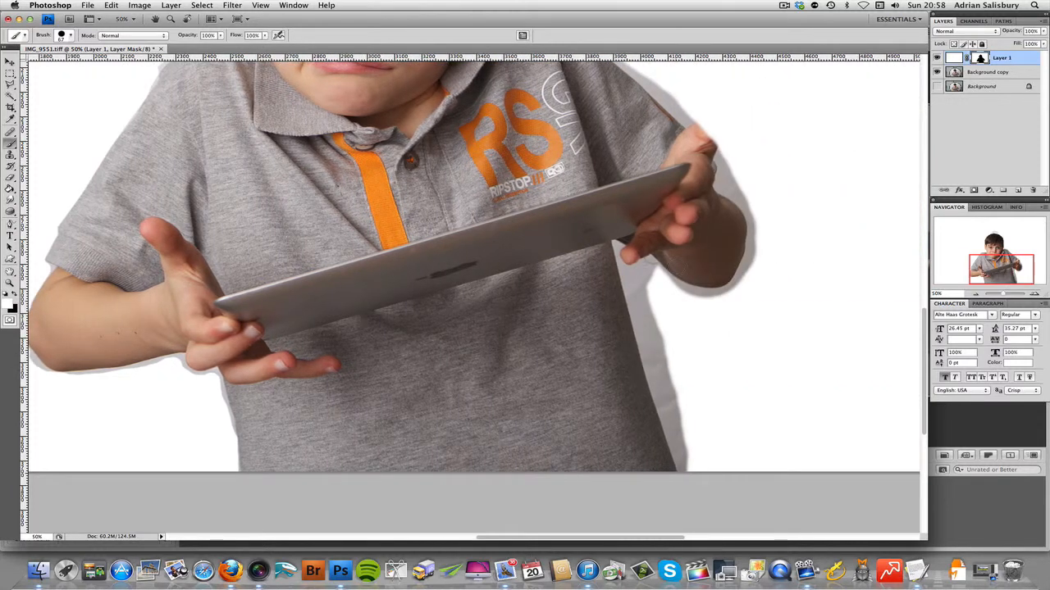
{"action": "mouse_move", "coordinate": [628, 274]}
{"action": "left_mouse_down"}
{"action": "mouse_move", "coordinate": [665, 286]}
{"action": "mouse_move", "coordinate": [724, 300]}
{"action": "mouse_move", "coordinate": [748, 273]}
{"action": "mouse_move", "coordinate": [761, 207]}
{"action": "mouse_move", "coordinate": [754, 196]}
{"action": "mouse_move", "coordinate": [754, 220]}
{"action": "mouse_move", "coordinate": [723, 187]}
{"action": "mouse_move", "coordinate": [756, 234]}
{"action": "left_mouse_up"}
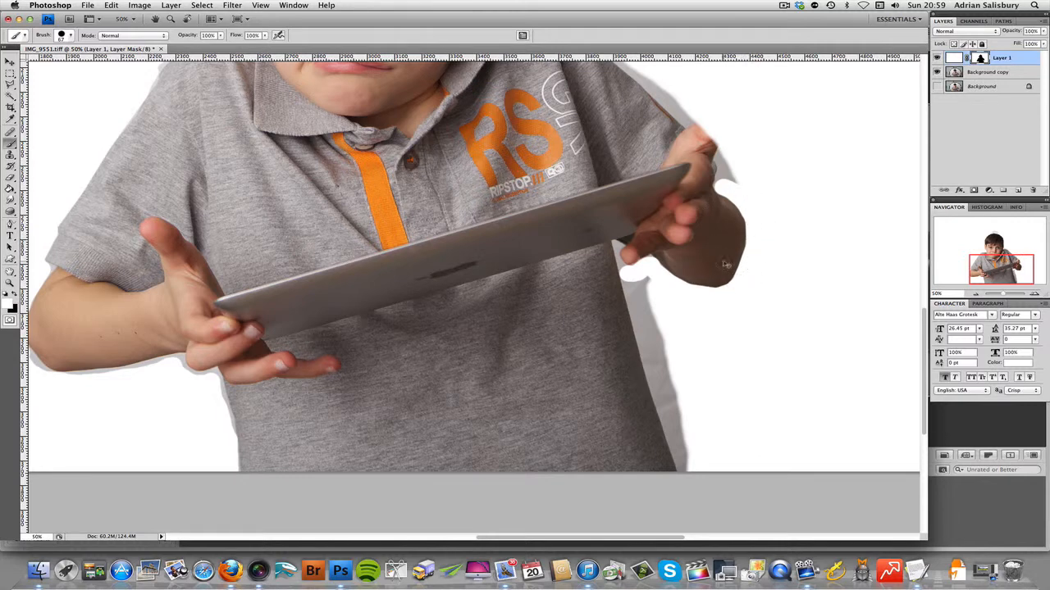
{"action": "mouse_move", "coordinate": [722, 184]}
{"action": "left_mouse_down"}
{"action": "mouse_move", "coordinate": [751, 223]}
{"action": "mouse_move", "coordinate": [748, 255]}
{"action": "left_mouse_up"}
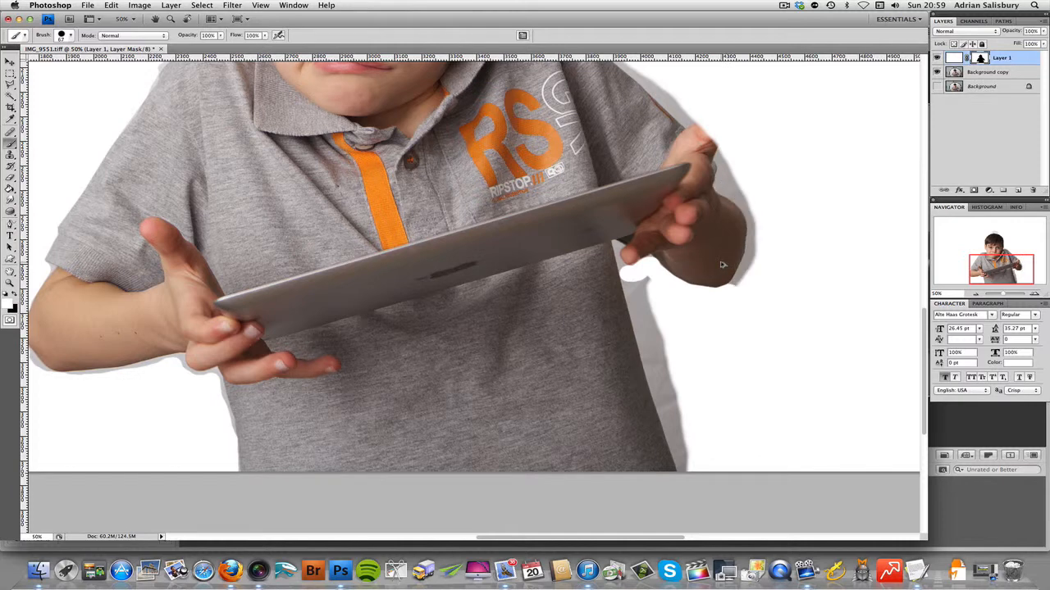
{"action": "left_click", "coordinate": [722, 264]}
Step: Try the mask brush at 45% hardness, readjust it, and paint white around the underside of the elbow near the tablet's raised end
{"action": "right_click", "coordinate": [719, 280]}
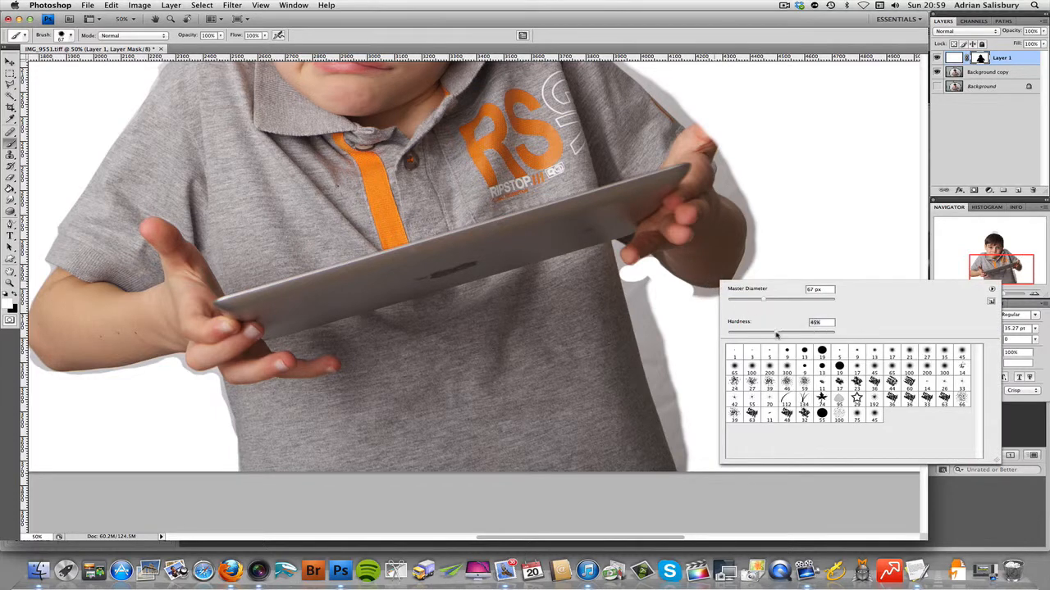
{"action": "key", "text": "Return"}
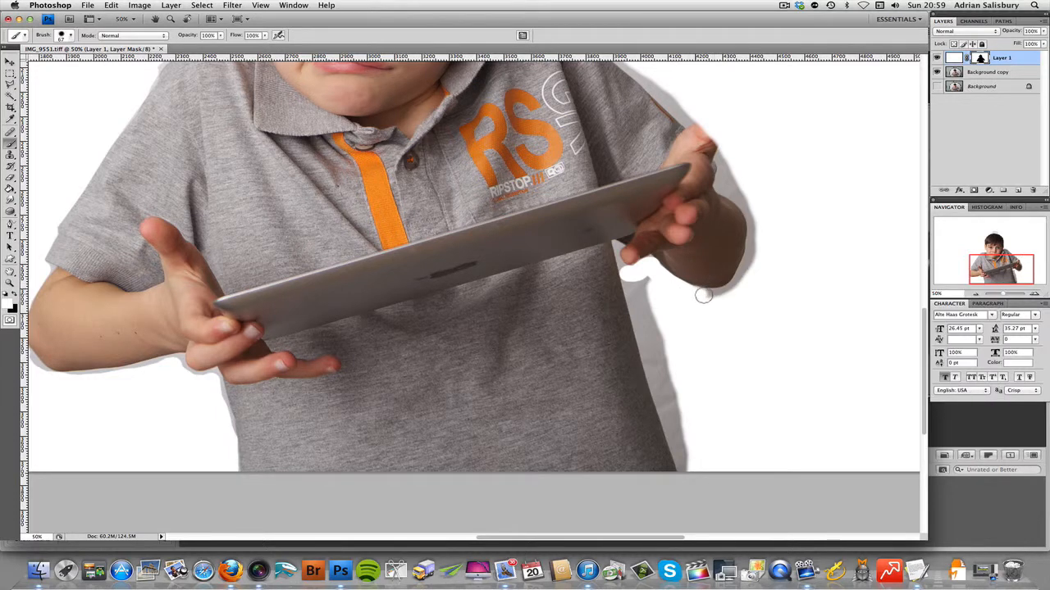
{"action": "right_click", "coordinate": [697, 321]}
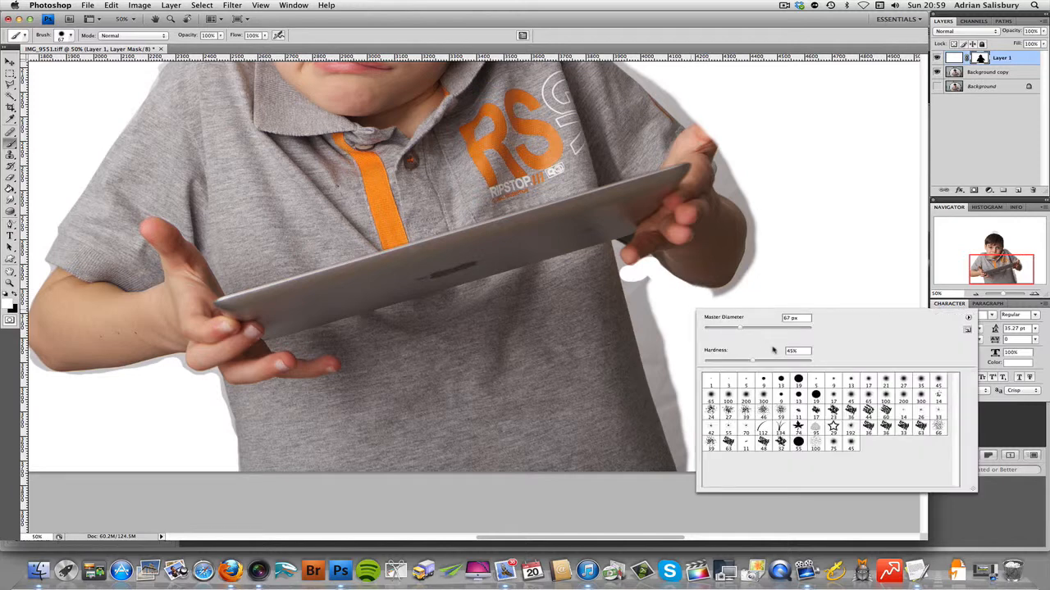
{"action": "key", "text": "Return"}
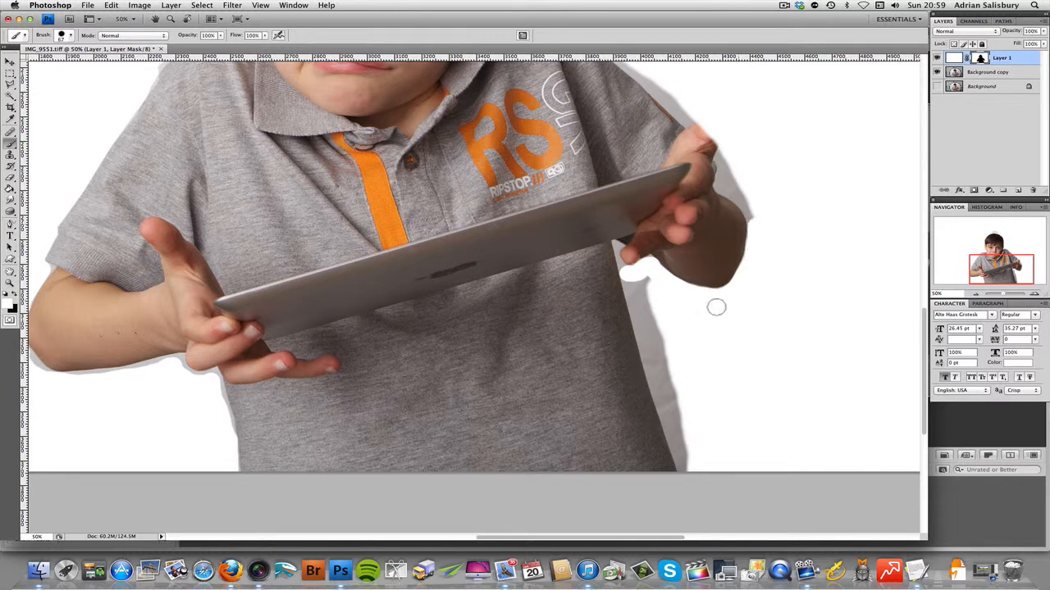
Step: Set the brush hardness to 80% and paint white along the shirt's side from below the fingers to the photo's lower edge
{"action": "left_click", "coordinate": [637, 270]}
{"action": "right_click", "coordinate": [628, 274]}
{"action": "left_click", "coordinate": [729, 329]}
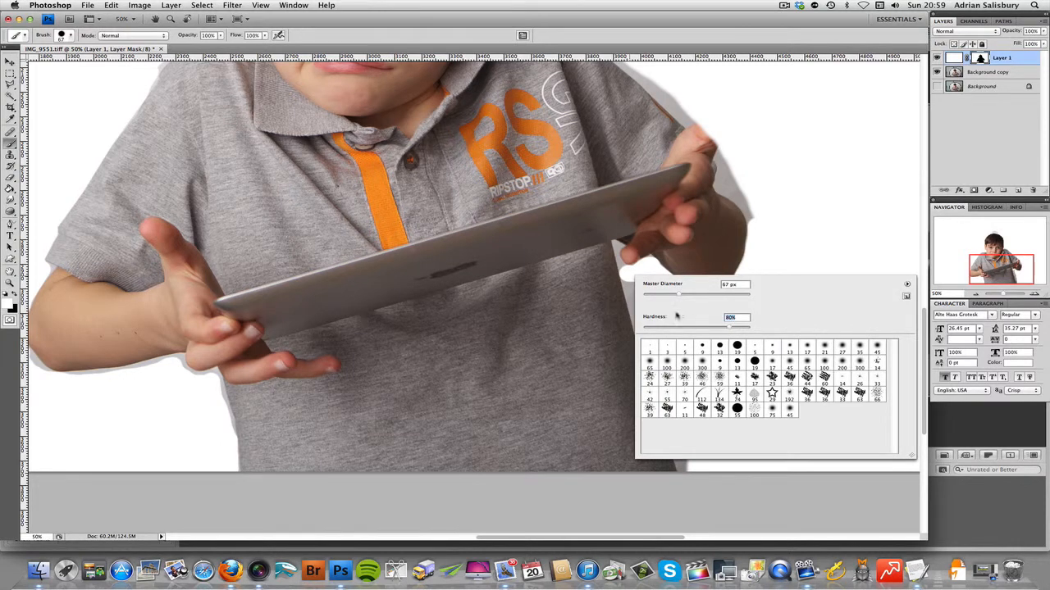
{"action": "key", "text": "Return"}
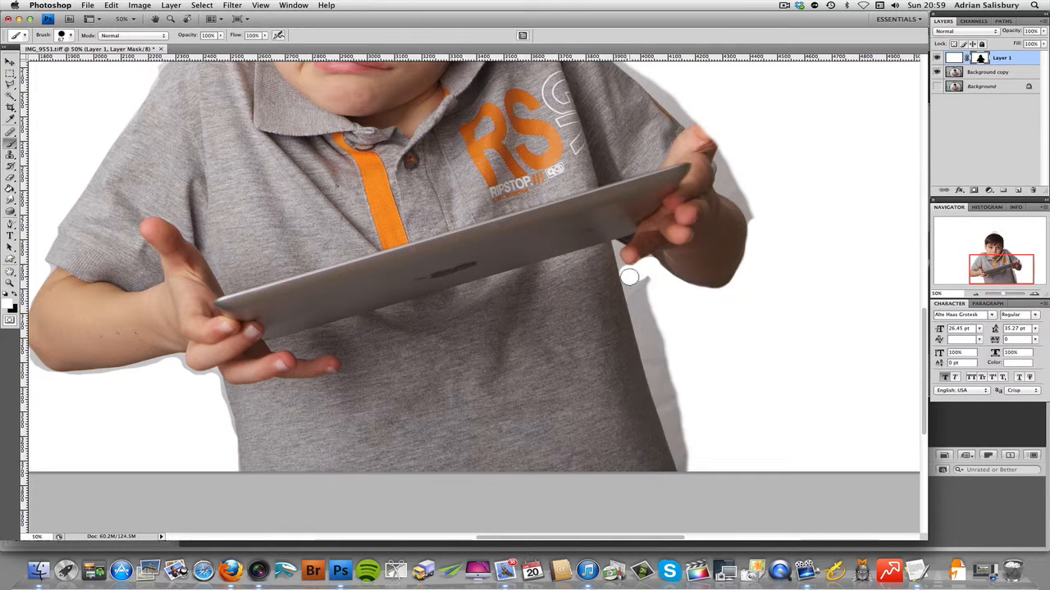
{"action": "left_click", "coordinate": [629, 276]}
{"action": "left_click", "coordinate": [647, 345], "text": "shift"}
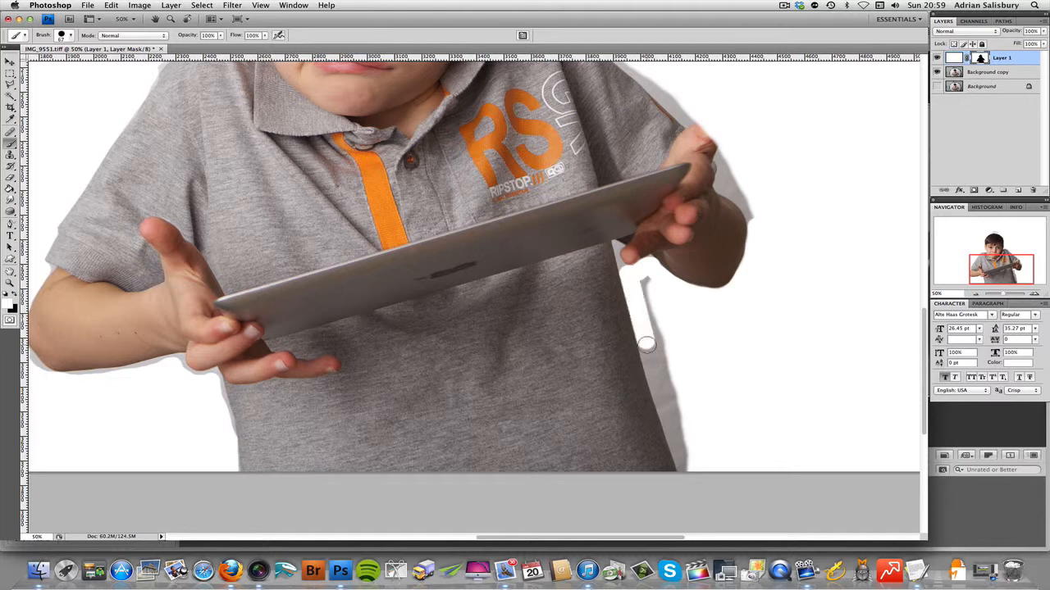
{"action": "left_click", "coordinate": [664, 408], "text": "shift"}
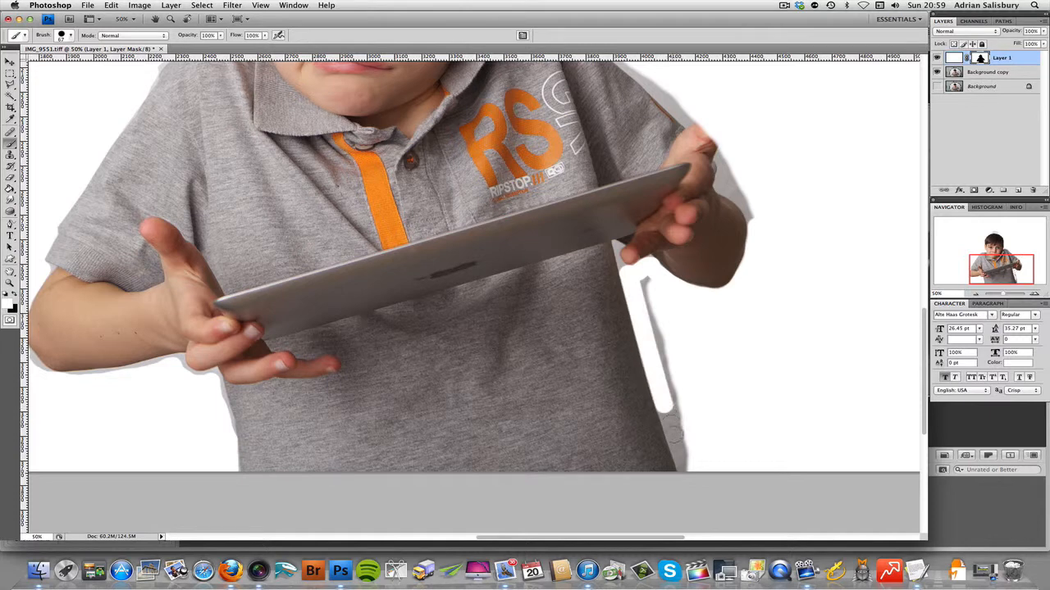
{"action": "left_click", "coordinate": [685, 468], "text": "shift"}
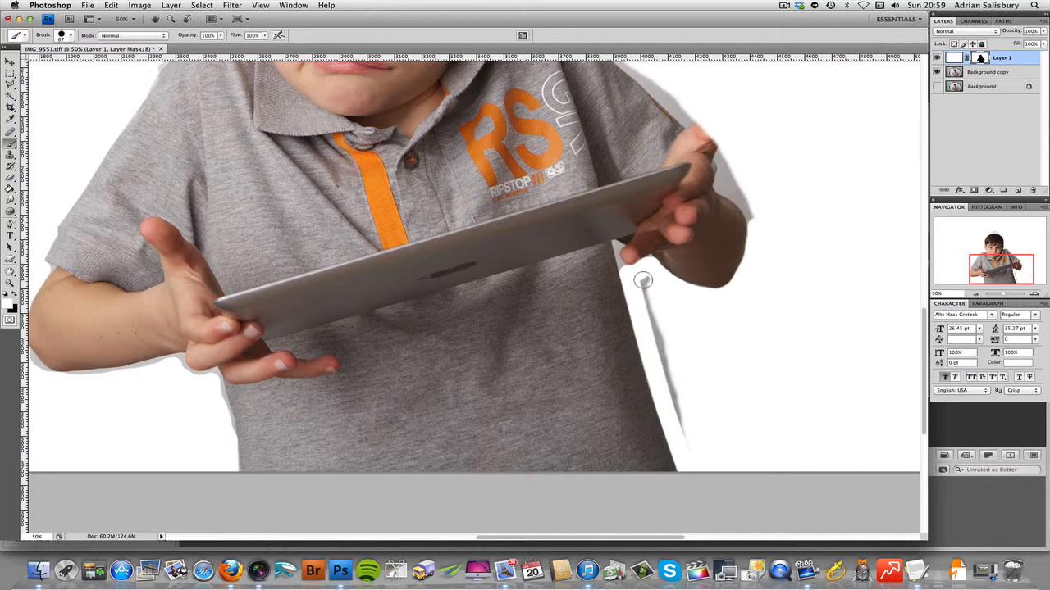
{"action": "left_click", "coordinate": [642, 281], "text": "shift"}
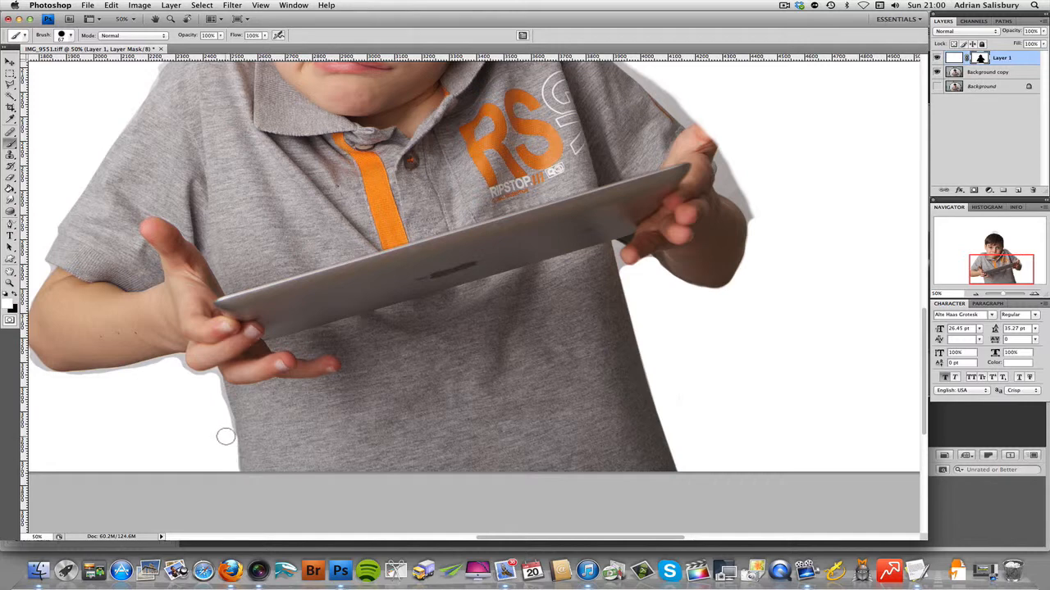
Step: Reduce the mask brush diameter to 9 px for close-up work beneath the hand at the tablet's lower end
{"action": "left_click", "coordinate": [214, 375], "text": "super"}
{"action": "left_click", "coordinate": [213, 376], "text": "super"}
{"action": "left_click", "coordinate": [214, 375], "text": "super"}
{"action": "left_click", "coordinate": [213, 375], "text": "super"}
{"action": "scroll", "coordinate": [214, 380], "scroll_direction": "left", "scroll_amount": 6}
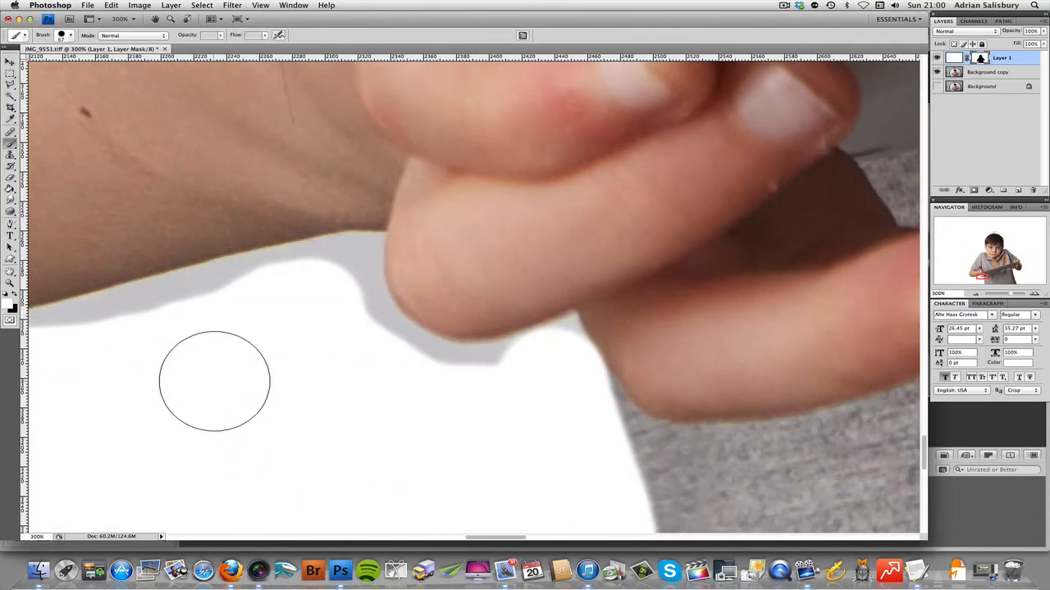
{"action": "scroll", "coordinate": [238, 394], "scroll_direction": "right", "scroll_amount": 3}
{"action": "key", "text": "bracketleft"}
{"action": "key", "text": "bracketleft"}
{"action": "key", "text": "bracketleft"}
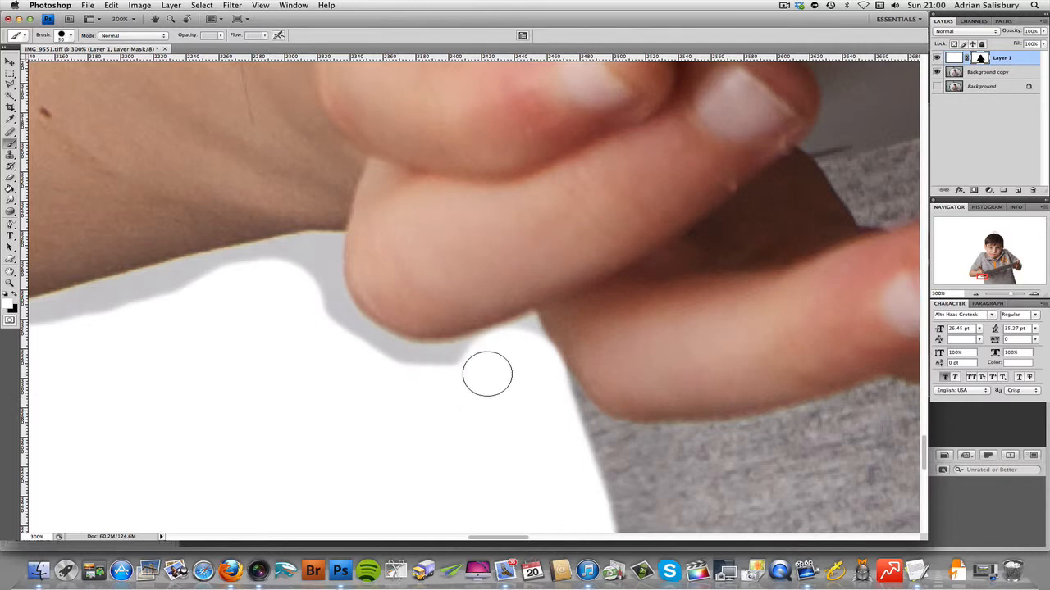
{"action": "key", "text": "bracketleft"}
{"action": "key", "text": "bracketleft"}
{"action": "key", "text": "bracketleft"}
Step: Paint white on the mask along the underside of the curled finger, starting from the notch between the two lowest fingers
{"action": "left_click_drag", "start_coordinate": [531, 321], "coordinate": [531, 321]}
{"action": "left_click", "coordinate": [545, 347], "text": "shift"}
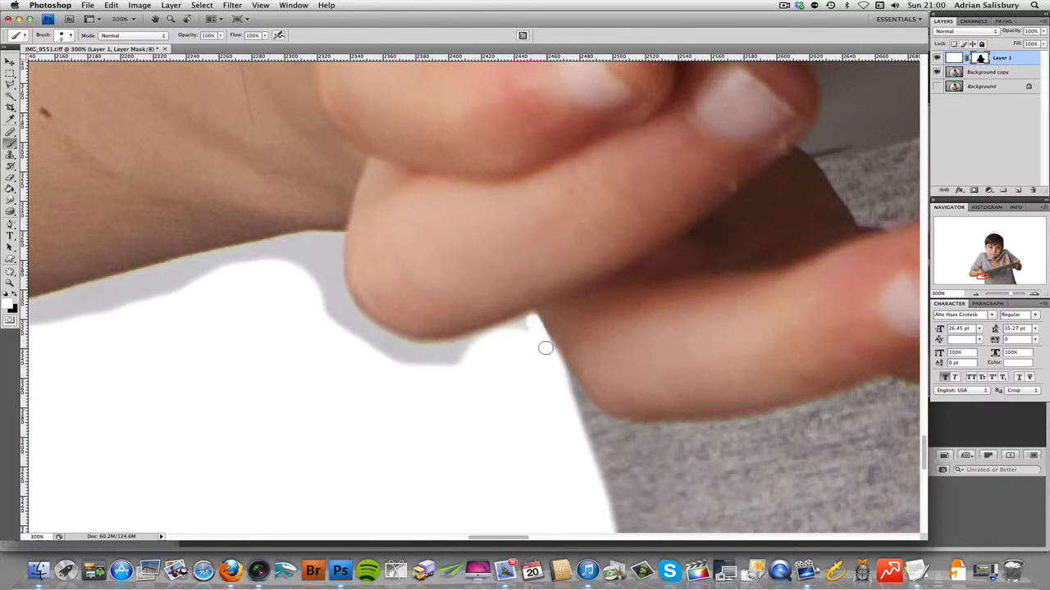
{"action": "left_click", "coordinate": [488, 337], "text": "shift"}
{"action": "left_click", "coordinate": [447, 348], "text": "shift"}
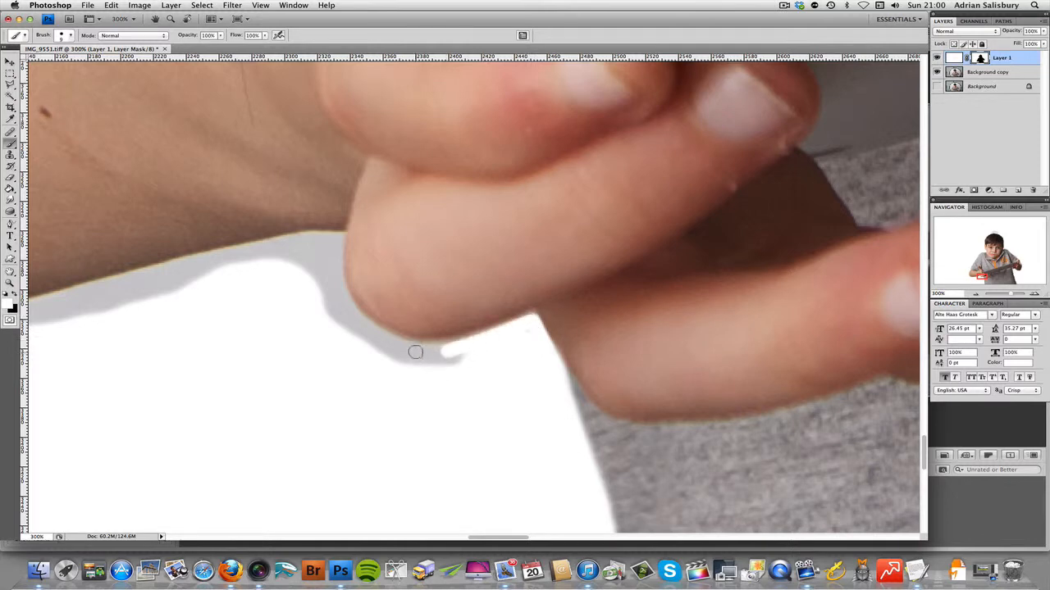
{"action": "mouse_move", "coordinate": [413, 349]}
{"action": "left_mouse_down"}
{"action": "mouse_move", "coordinate": [344, 313]}
{"action": "mouse_move", "coordinate": [345, 302]}
{"action": "mouse_move", "coordinate": [331, 308]}
{"action": "mouse_move", "coordinate": [387, 351]}
{"action": "mouse_move", "coordinate": [429, 364]}
{"action": "mouse_move", "coordinate": [467, 364]}
{"action": "mouse_move", "coordinate": [403, 355]}
{"action": "mouse_move", "coordinate": [509, 342]}
{"action": "left_mouse_up"}
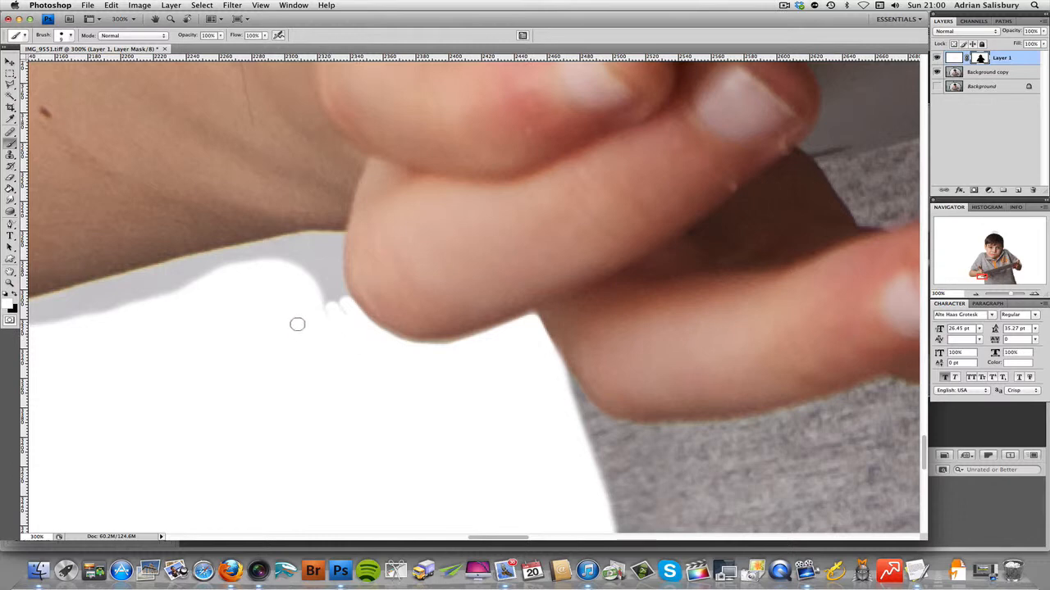
Step: Paint white on the mask into the corner between finger and wrist and along the wrist's underside, filling the leftover grey patches
{"action": "left_click_drag", "start_coordinate": [301, 330], "coordinate": [405, 400]}
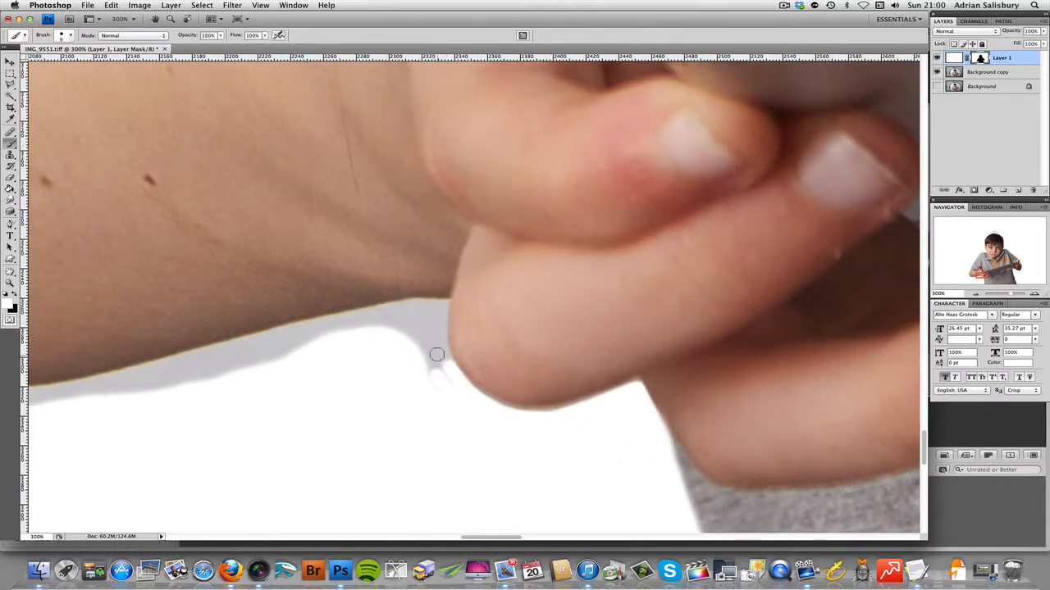
{"action": "mouse_move", "coordinate": [441, 344]}
{"action": "left_mouse_down"}
{"action": "mouse_move", "coordinate": [438, 312]}
{"action": "mouse_move", "coordinate": [441, 322]}
{"action": "mouse_move", "coordinate": [410, 305]}
{"action": "mouse_move", "coordinate": [300, 328]}
{"action": "left_mouse_up"}
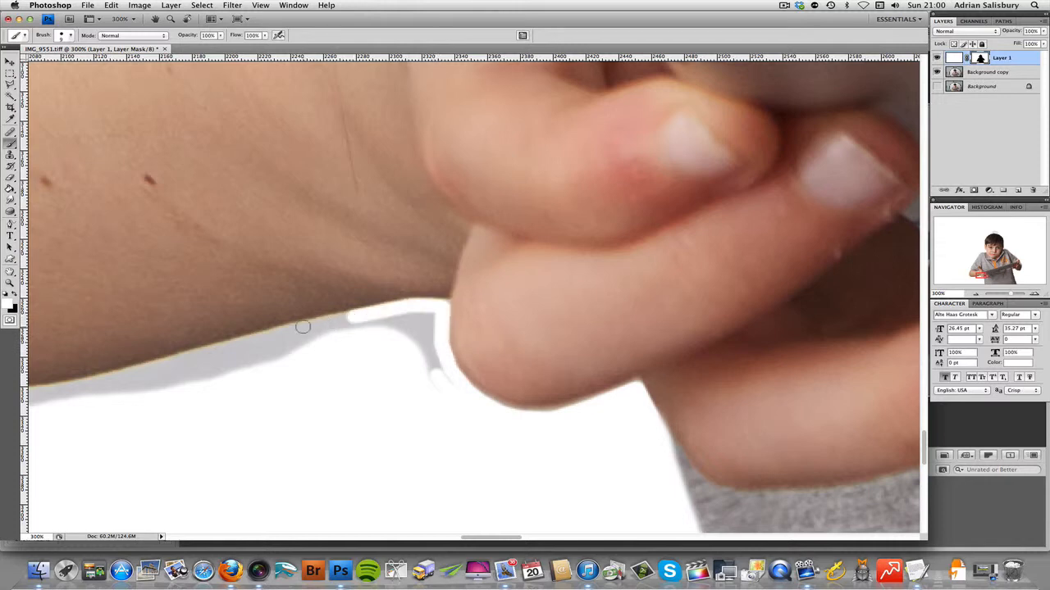
{"action": "left_click", "coordinate": [240, 343], "text": "shift"}
{"action": "left_click", "coordinate": [424, 315], "text": "shift"}
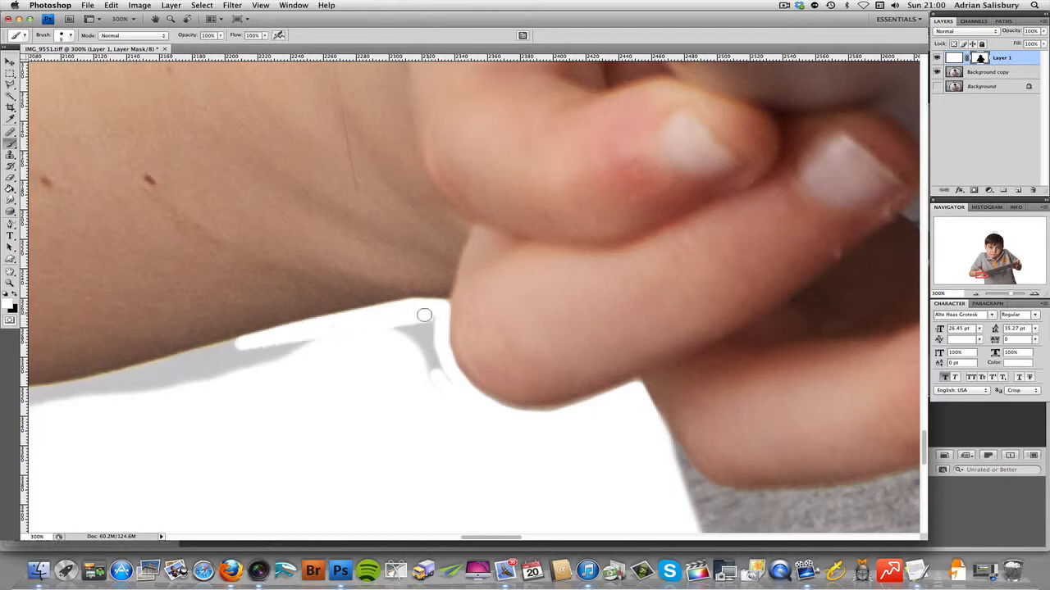
{"action": "left_click", "coordinate": [244, 353], "text": "shift"}
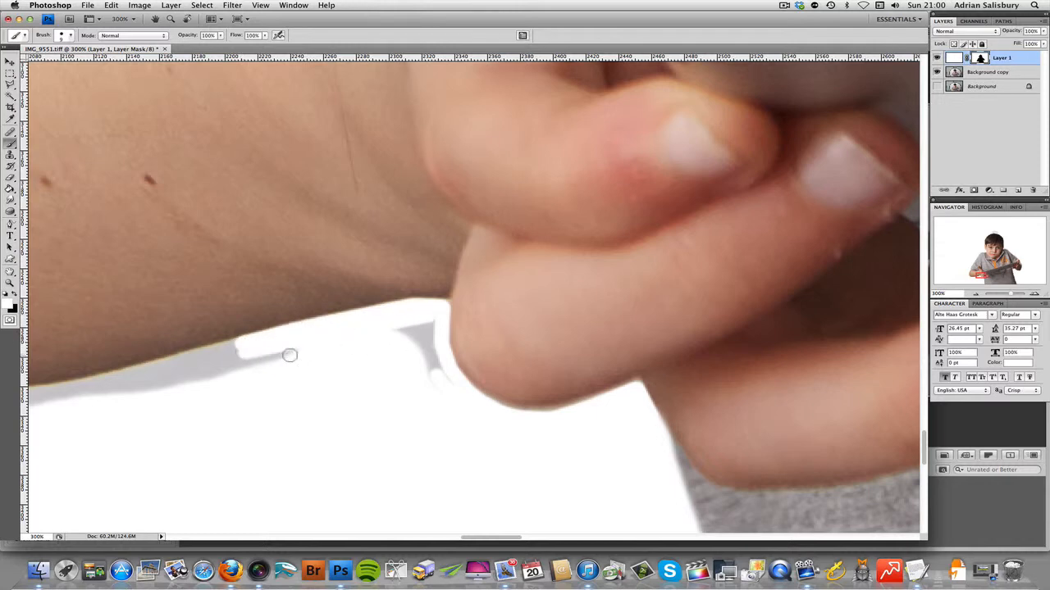
{"action": "left_click", "coordinate": [433, 323], "text": "shift"}
{"action": "left_click_drag", "start_coordinate": [429, 342], "coordinate": [454, 407]}
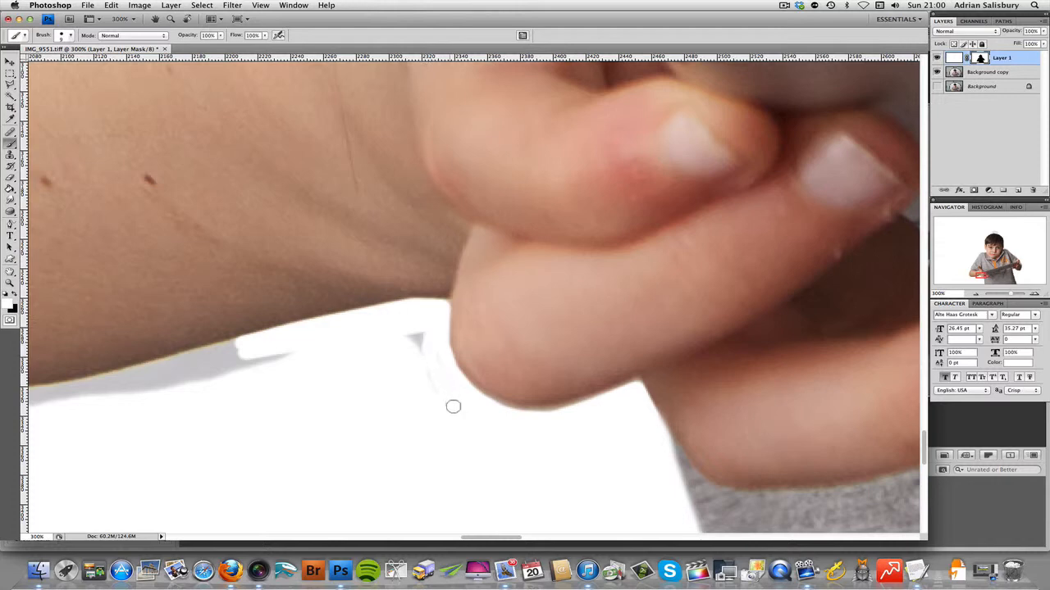
{"action": "left_click_drag", "start_coordinate": [433, 345], "coordinate": [418, 340]}
{"action": "left_click_drag", "start_coordinate": [250, 365], "coordinate": [253, 361]}
Step: Paint white on the mask along the forearm's lower edge, working from the wrist towards the elbow with connected strokes
{"action": "scroll", "coordinate": [309, 379], "scroll_direction": "left", "scroll_amount": 10}
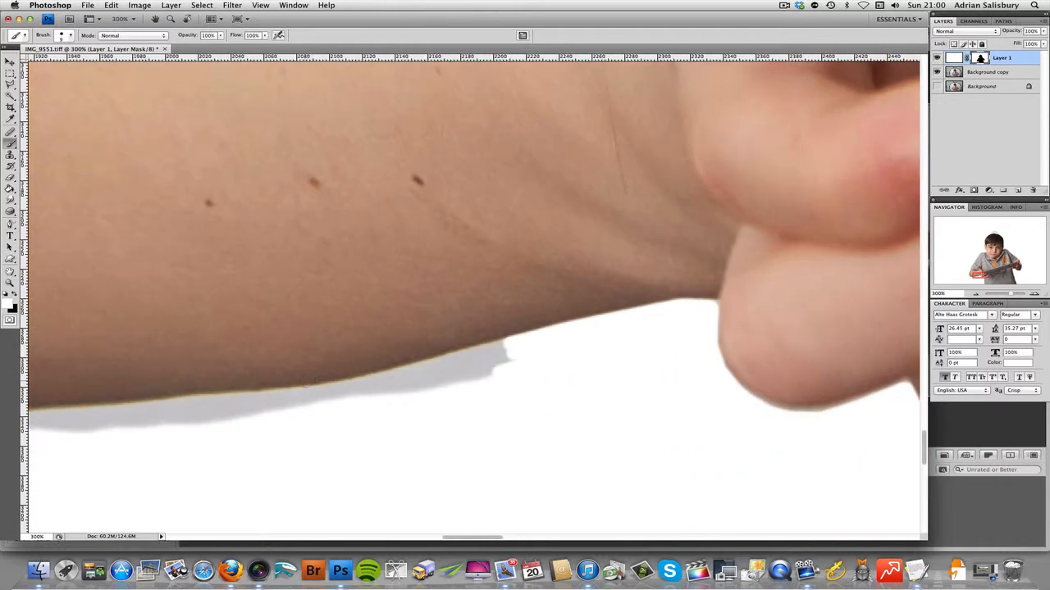
{"action": "left_click", "coordinate": [420, 368], "text": "shift"}
{"action": "left_click", "coordinate": [337, 387], "text": "shift"}
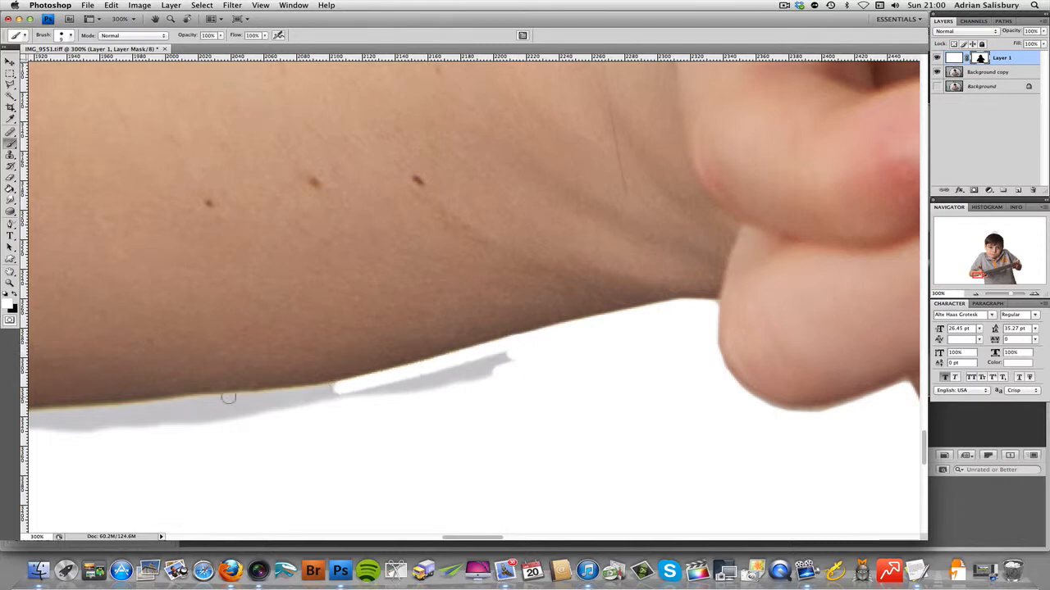
{"action": "left_click", "coordinate": [212, 401], "text": "shift"}
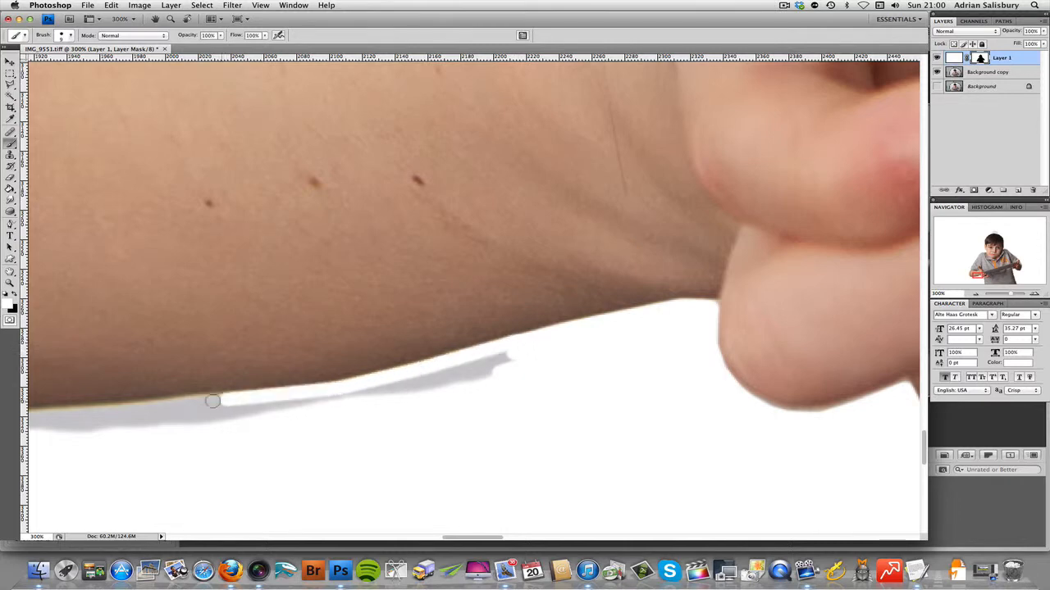
{"action": "left_click", "coordinate": [148, 407], "text": "shift"}
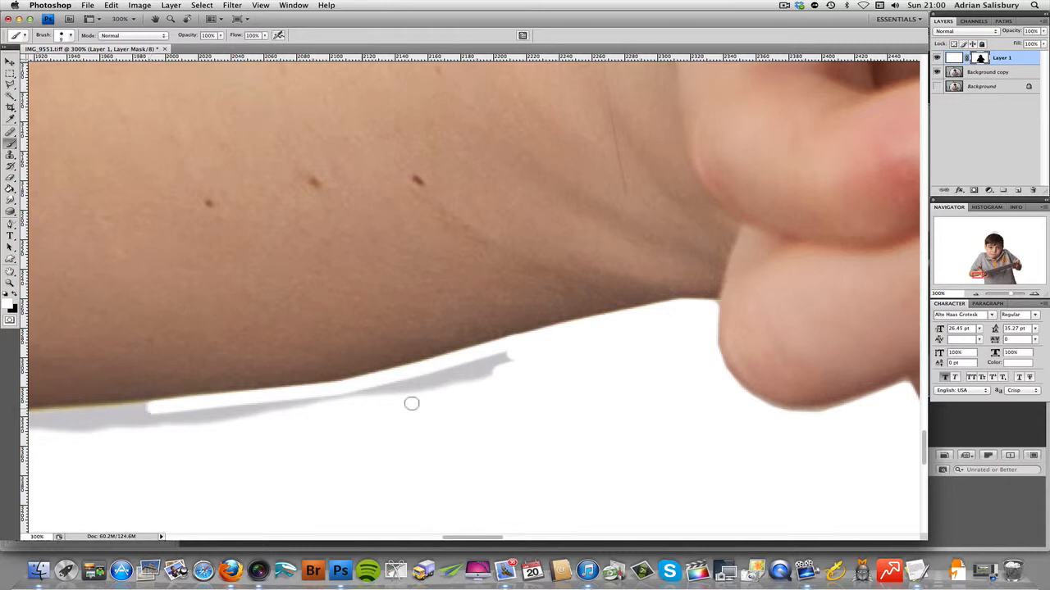
Step: Paint white on the mask over the leftover grey strips just below the forearm, outside the cleaned edge
{"action": "left_click", "coordinate": [279, 406], "text": "shift"}
{"action": "left_click", "coordinate": [516, 366], "text": "shift"}
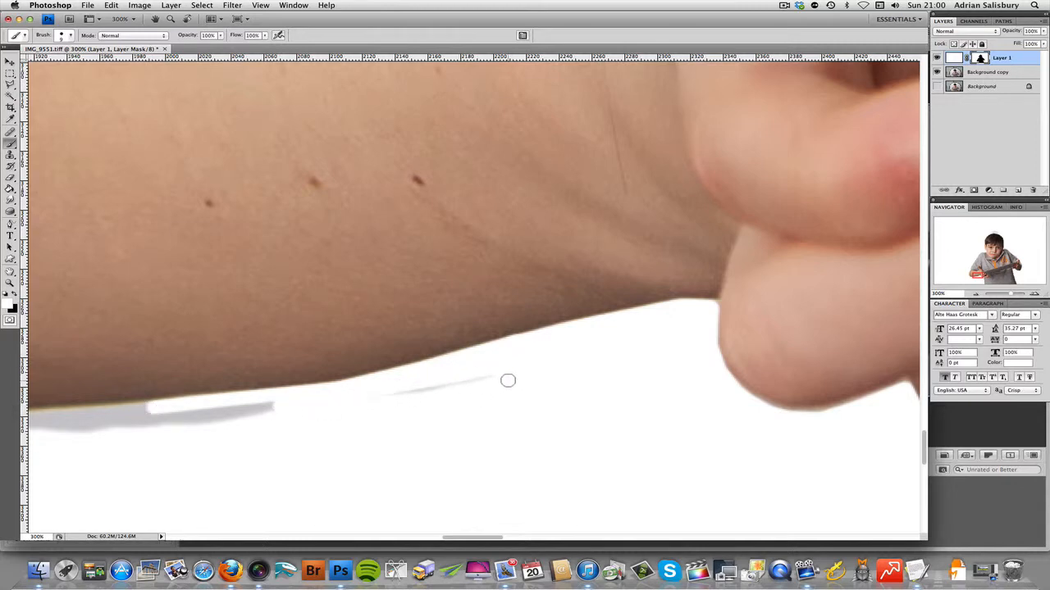
{"action": "left_click", "coordinate": [374, 400], "text": "shift"}
{"action": "left_click_drag", "start_coordinate": [207, 420], "coordinate": [244, 410]}
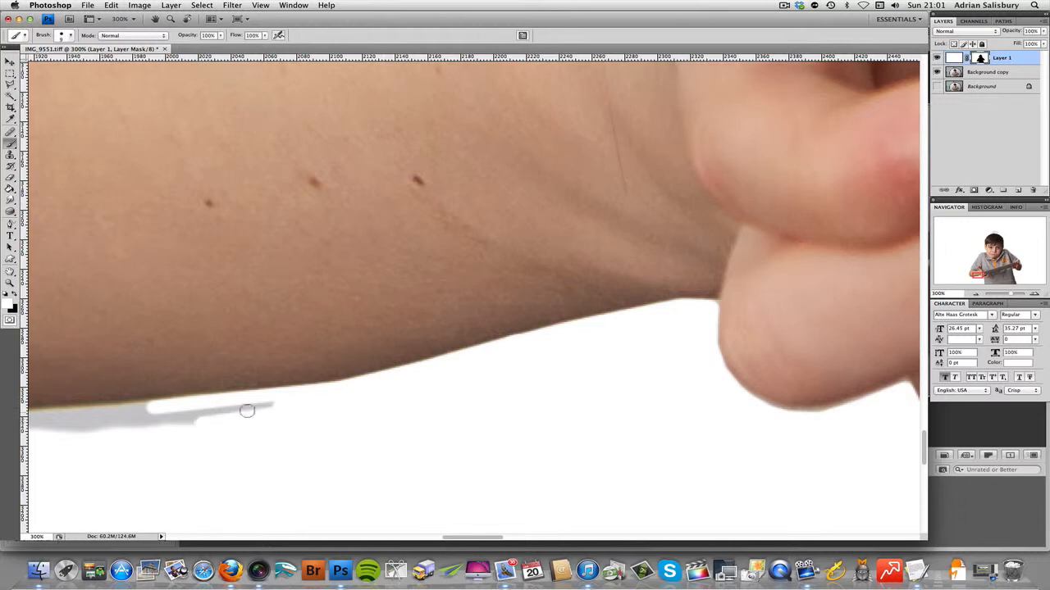
{"action": "mouse_move", "coordinate": [146, 411]}
{"action": "left_mouse_down"}
{"action": "mouse_move", "coordinate": [134, 422]}
{"action": "mouse_move", "coordinate": [211, 421]}
{"action": "left_mouse_up"}
Step: Paint white on the mask under the last stretch of forearm and around the elbow's lower corner
{"action": "scroll", "coordinate": [231, 428], "scroll_direction": "left", "scroll_amount": 3}
{"action": "scroll", "coordinate": [231, 428], "scroll_direction": "left", "scroll_amount": 10}
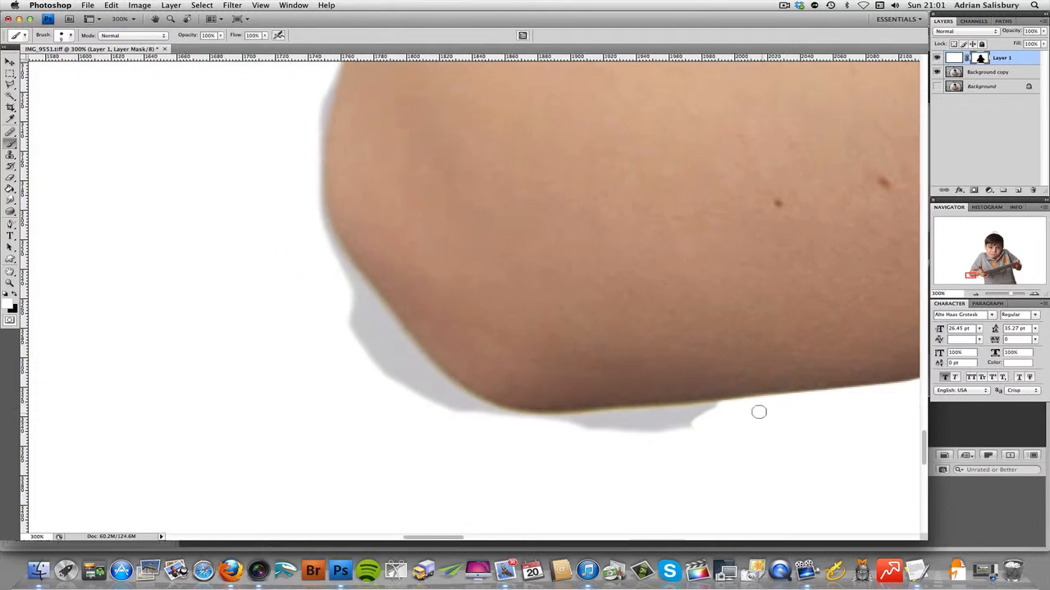
{"action": "mouse_move", "coordinate": [523, 419]}
{"action": "left_mouse_down"}
{"action": "mouse_move", "coordinate": [750, 411]}
{"action": "mouse_move", "coordinate": [559, 428]}
{"action": "mouse_move", "coordinate": [722, 424]}
{"action": "left_mouse_up"}
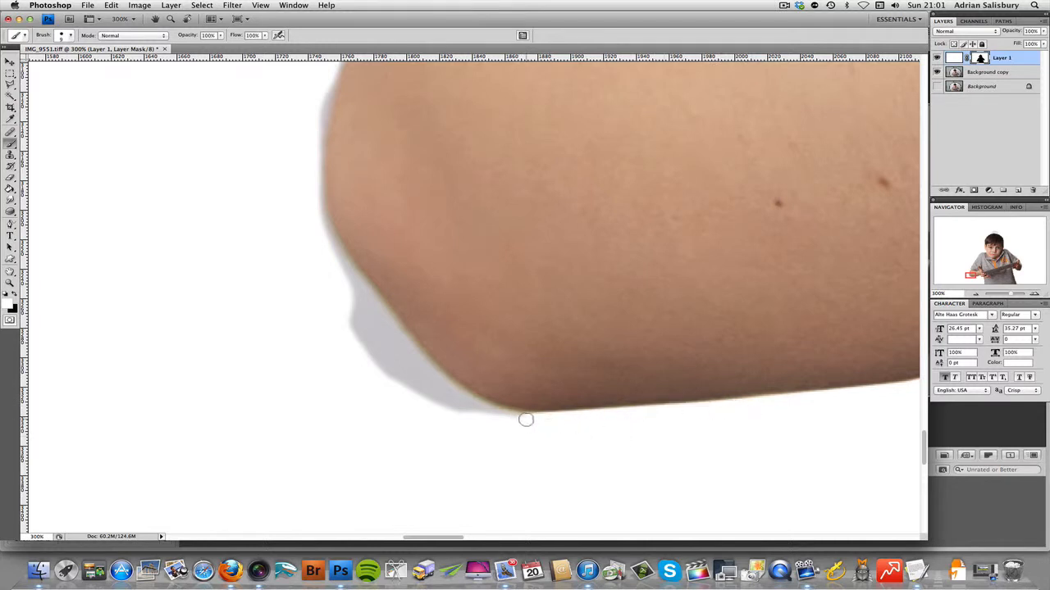
{"action": "mouse_move", "coordinate": [508, 416]}
{"action": "left_mouse_down"}
{"action": "mouse_move", "coordinate": [497, 413]}
{"action": "mouse_move", "coordinate": [525, 418]}
{"action": "mouse_move", "coordinate": [467, 403]}
{"action": "mouse_move", "coordinate": [425, 369]}
{"action": "mouse_move", "coordinate": [482, 415]}
{"action": "mouse_move", "coordinate": [446, 415]}
{"action": "mouse_move", "coordinate": [398, 368]}
{"action": "left_mouse_up"}
Step: Paint white on the mask up the elbow's slanted edge and fill the grey patch left outside it
{"action": "scroll", "coordinate": [473, 407], "scroll_direction": "left", "scroll_amount": 5}
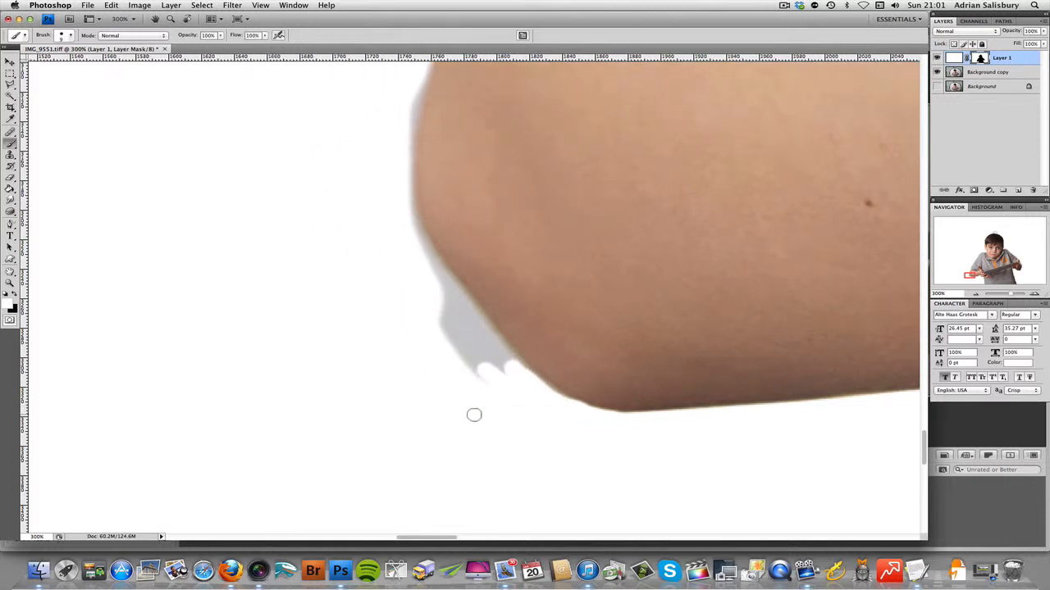
{"action": "scroll", "coordinate": [475, 414], "scroll_direction": "up", "scroll_amount": 2}
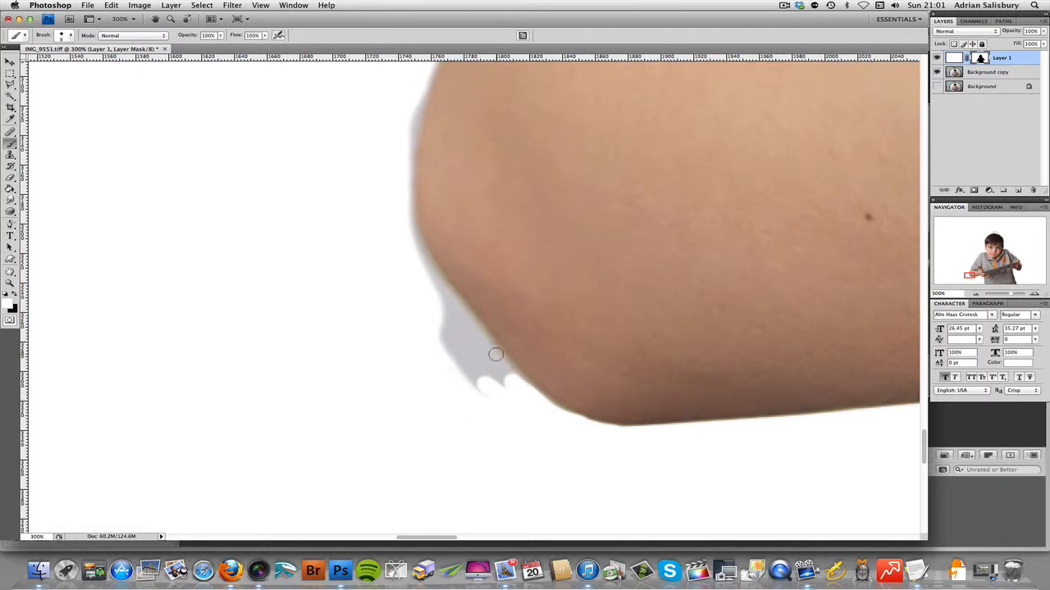
{"action": "mouse_move", "coordinate": [496, 354]}
{"action": "left_mouse_down"}
{"action": "mouse_move", "coordinate": [434, 279]}
{"action": "mouse_move", "coordinate": [413, 237]}
{"action": "left_mouse_up"}
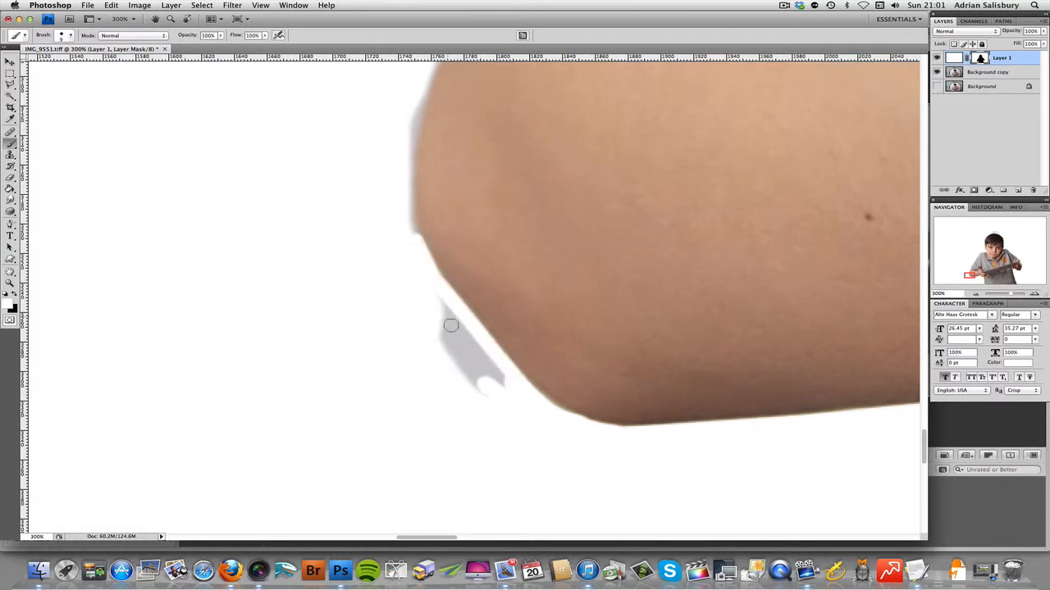
{"action": "left_click_drag", "start_coordinate": [520, 419], "coordinate": [514, 401]}
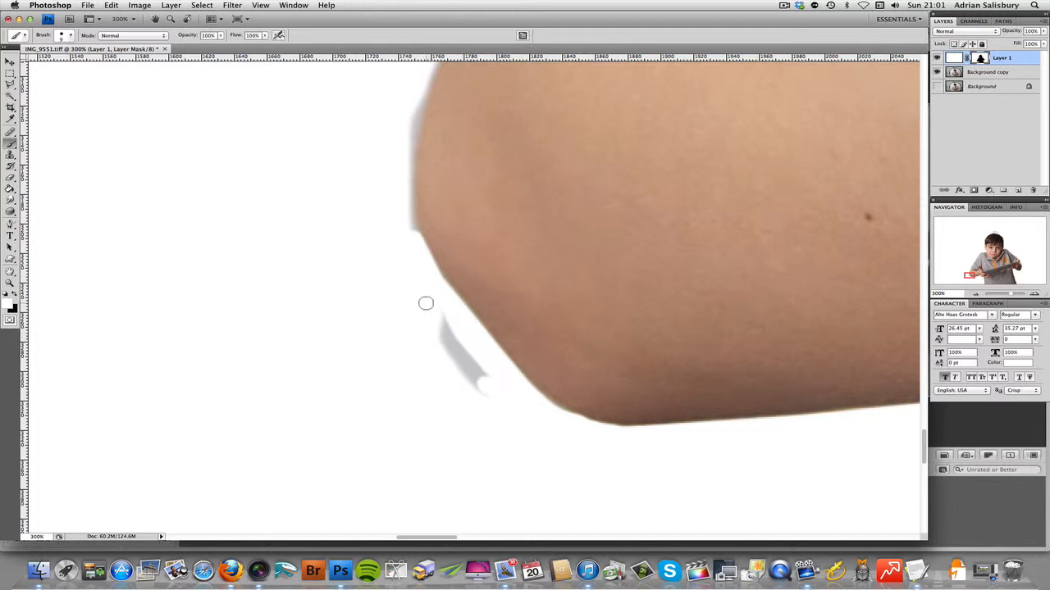
{"action": "mouse_move", "coordinate": [424, 303]}
{"action": "left_mouse_down"}
{"action": "mouse_move", "coordinate": [467, 392]}
{"action": "mouse_move", "coordinate": [501, 417]}
{"action": "mouse_move", "coordinate": [503, 402]}
{"action": "mouse_move", "coordinate": [430, 333]}
{"action": "left_mouse_up"}
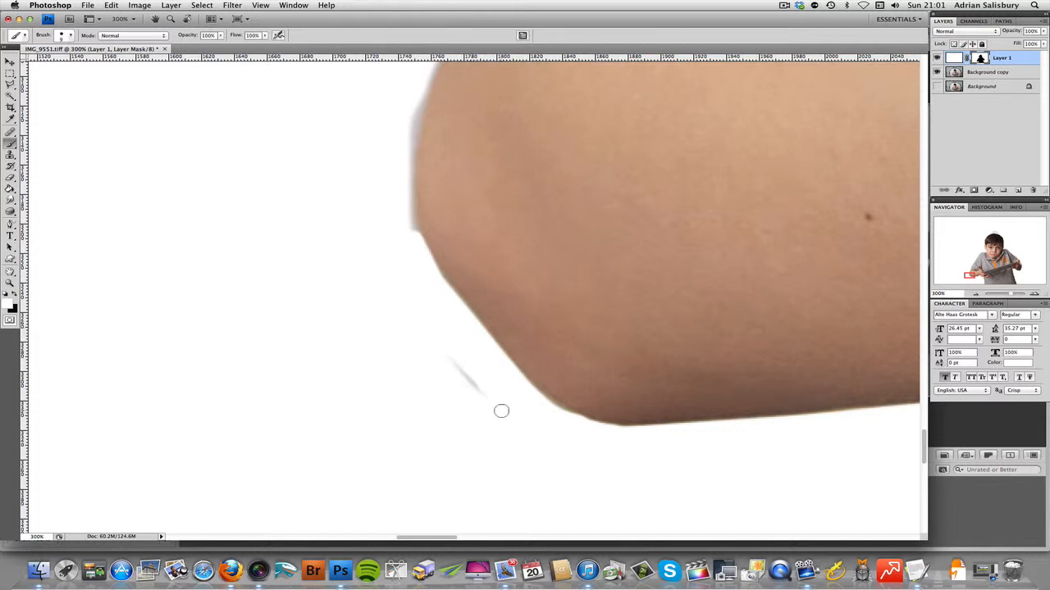
{"action": "left_click_drag", "start_coordinate": [501, 411], "coordinate": [466, 328]}
Step: Paint white on the mask up the outer side of the elbow to remove the thin grey fringe
{"action": "scroll", "coordinate": [424, 356], "scroll_direction": "up", "scroll_amount": 5}
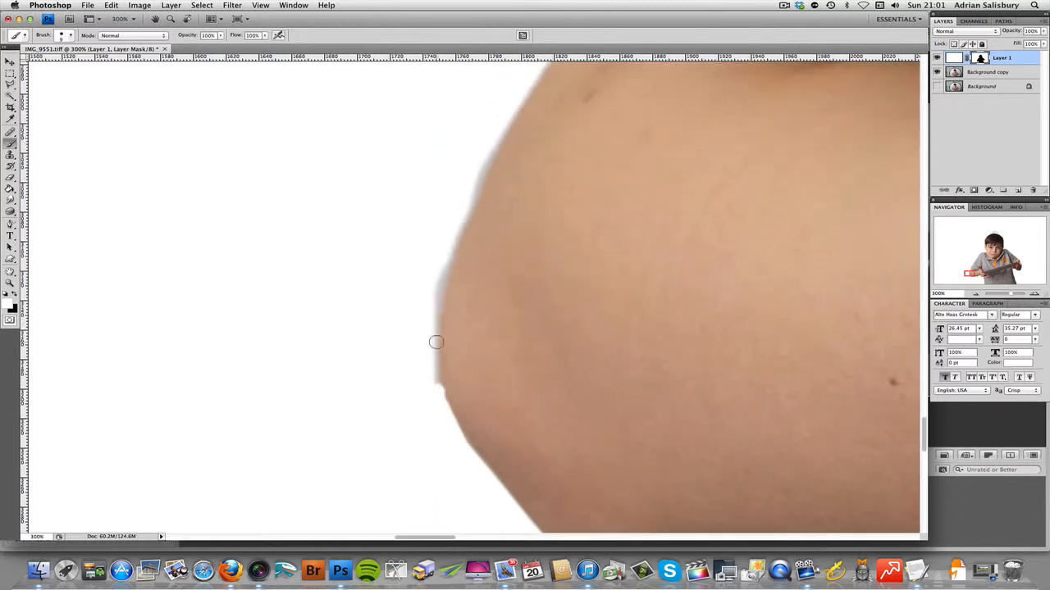
{"action": "mouse_move", "coordinate": [435, 343]}
{"action": "left_mouse_down"}
{"action": "mouse_move", "coordinate": [439, 274]}
{"action": "mouse_move", "coordinate": [485, 168]}
{"action": "left_mouse_up"}
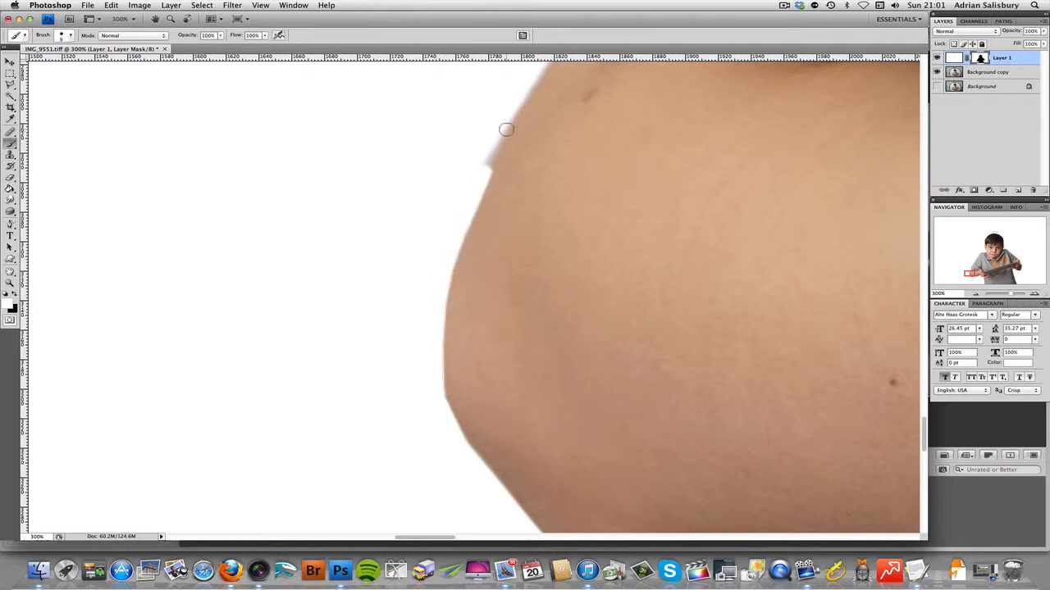
{"action": "left_click_drag", "start_coordinate": [504, 125], "coordinate": [506, 122]}
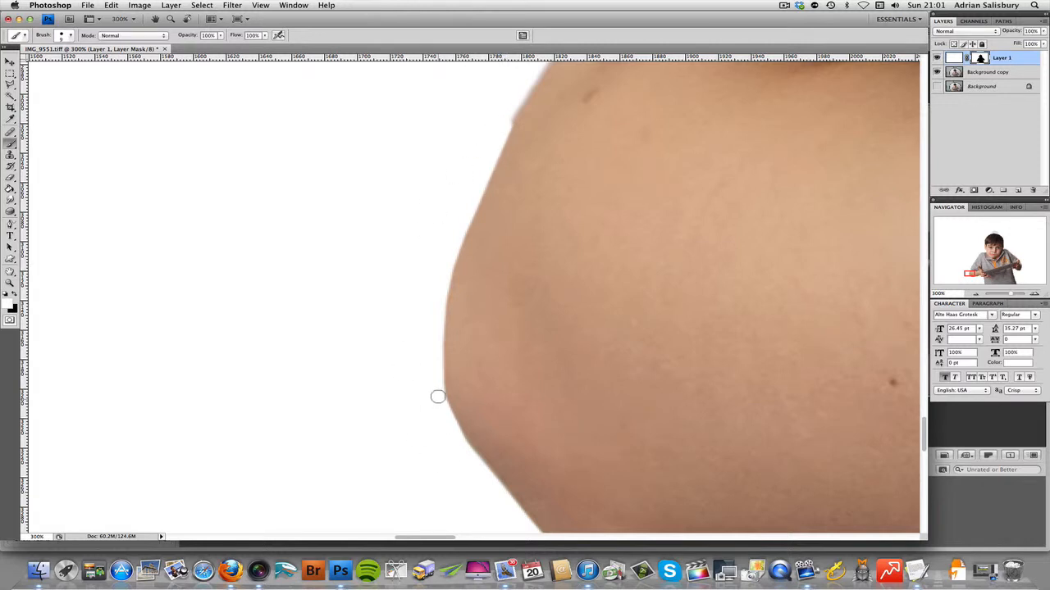
Step: Paint white on the mask up the arm to the sleeve and fill the grey corner beneath the sleeve hem
{"action": "scroll", "coordinate": [395, 402], "scroll_direction": "up", "scroll_amount": 4}
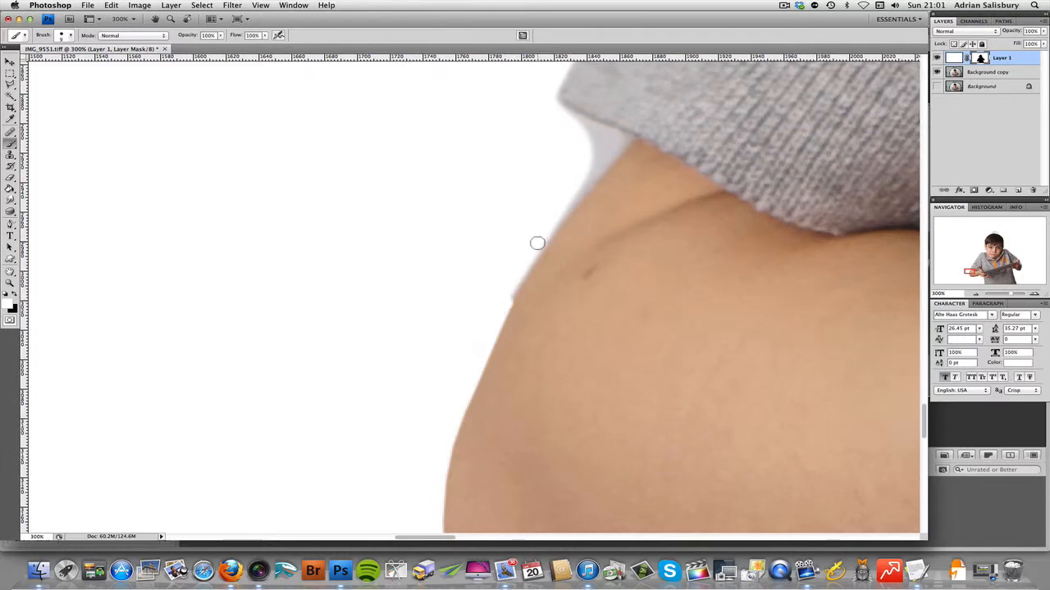
{"action": "left_click_drag", "start_coordinate": [538, 247], "coordinate": [600, 155]}
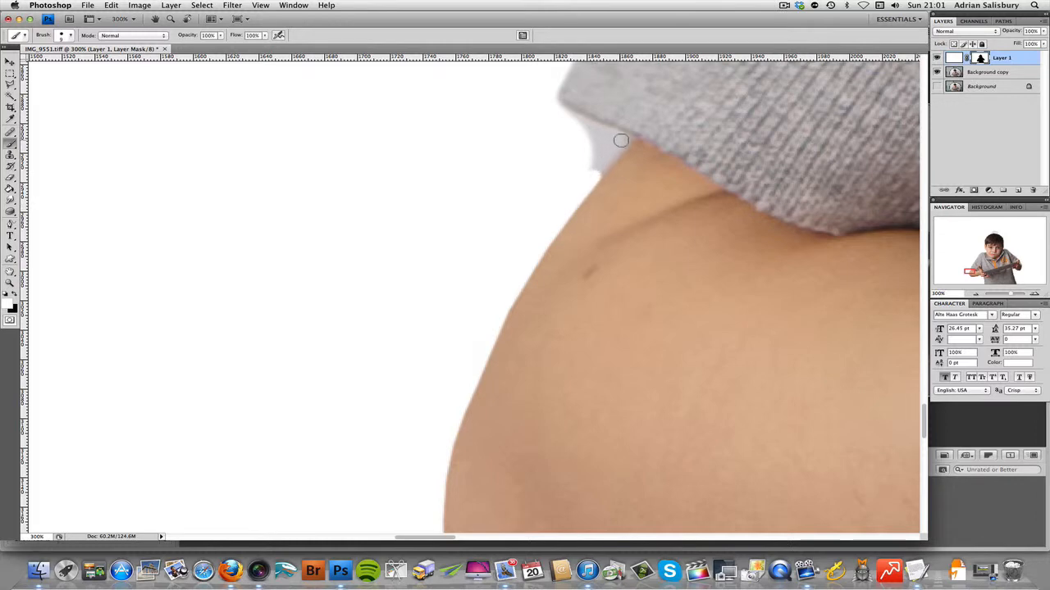
{"action": "left_click", "coordinate": [624, 140]}
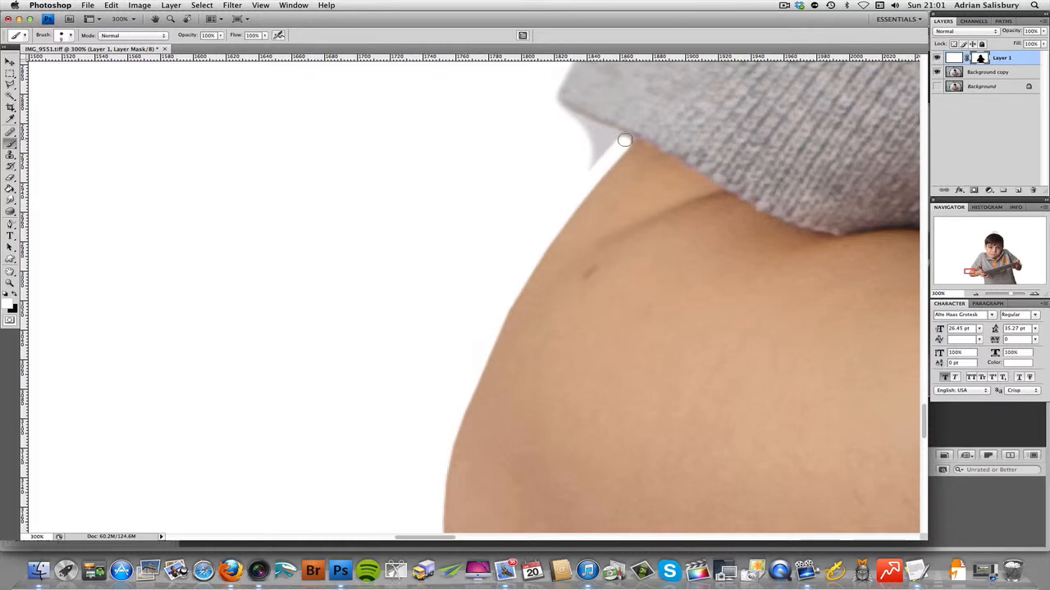
{"action": "left_click", "coordinate": [546, 106], "text": "shift"}
{"action": "mouse_move", "coordinate": [591, 141]}
{"action": "left_mouse_down"}
{"action": "mouse_move", "coordinate": [608, 146]}
{"action": "mouse_move", "coordinate": [596, 154]}
{"action": "left_mouse_up"}
Step: Paint white on the mask along the sleeve's outer edge, from the hem corner past the notch and up the straight edge above it
{"action": "scroll", "coordinate": [524, 187], "scroll_direction": "up", "scroll_amount": 10}
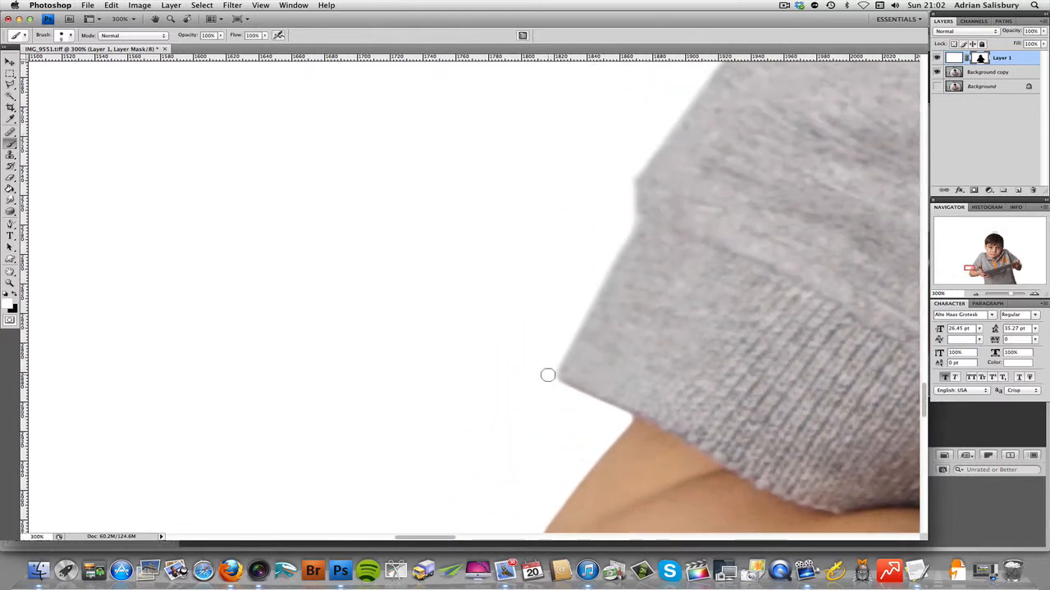
{"action": "left_click", "coordinate": [575, 321], "text": "shift"}
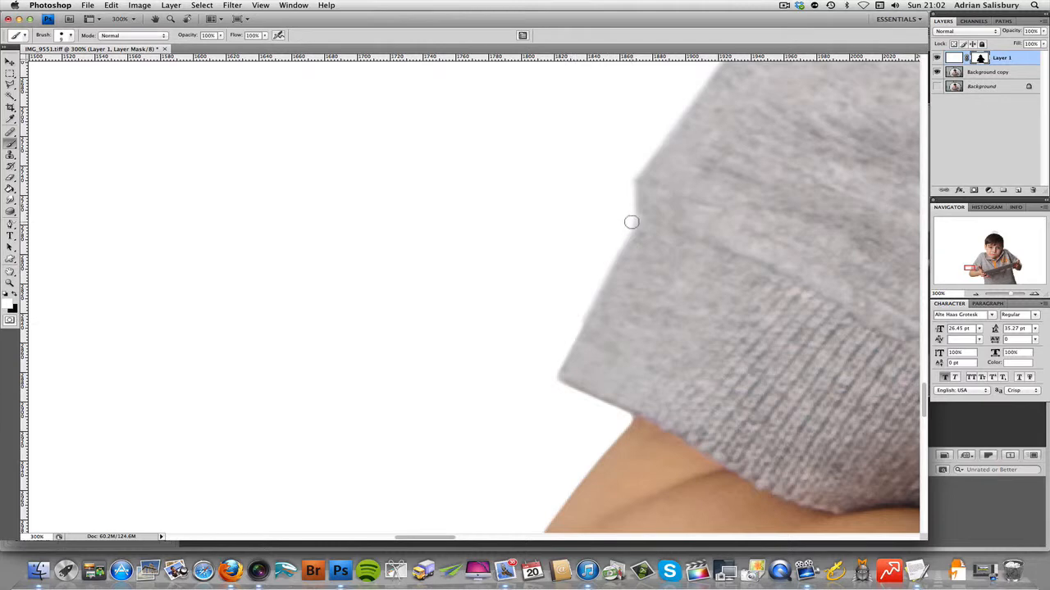
{"action": "left_click", "coordinate": [633, 221], "text": "shift"}
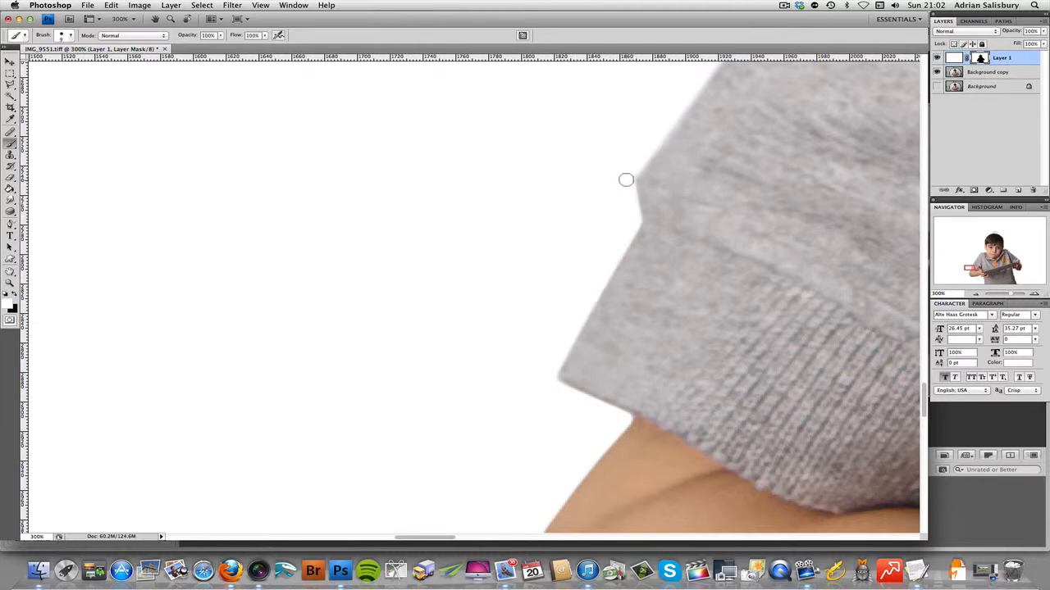
{"action": "scroll", "coordinate": [581, 219], "scroll_direction": "up", "scroll_amount": 4}
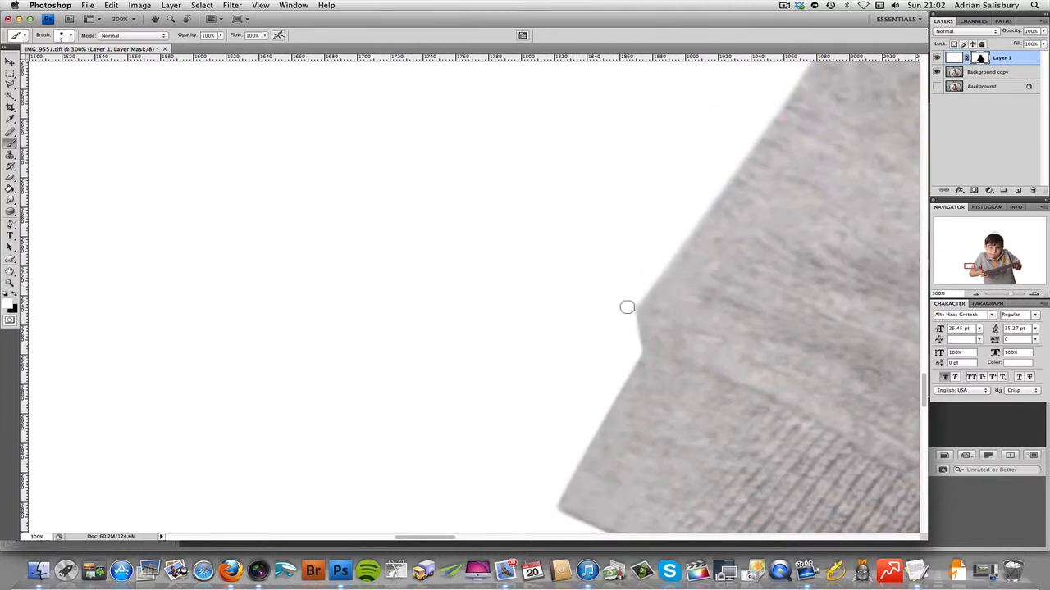
{"action": "scroll", "coordinate": [488, 304], "scroll_direction": "right", "scroll_amount": 3}
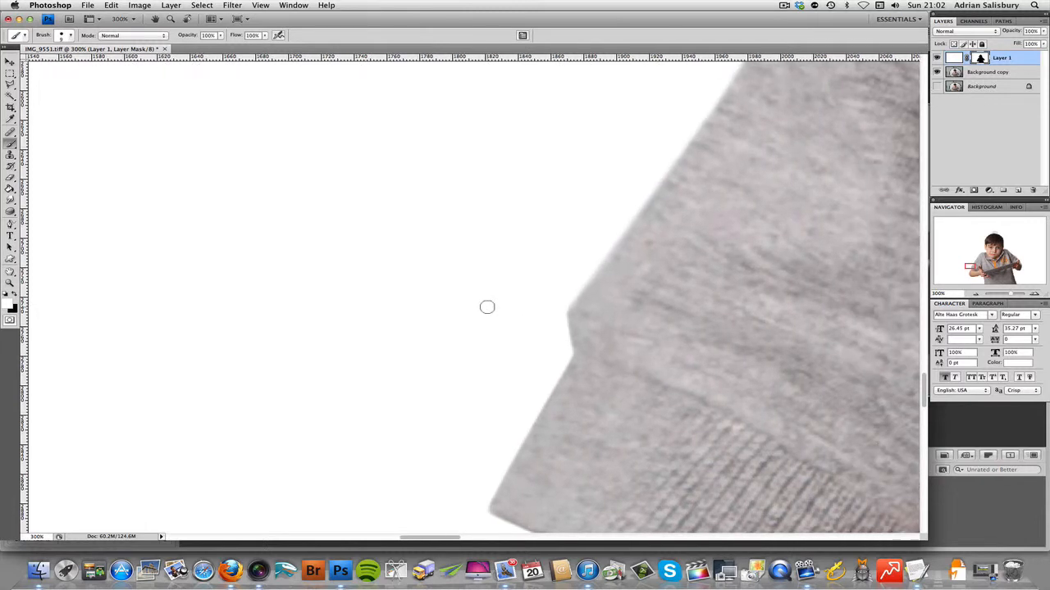
{"action": "scroll", "coordinate": [486, 307], "scroll_direction": "up", "scroll_amount": 2}
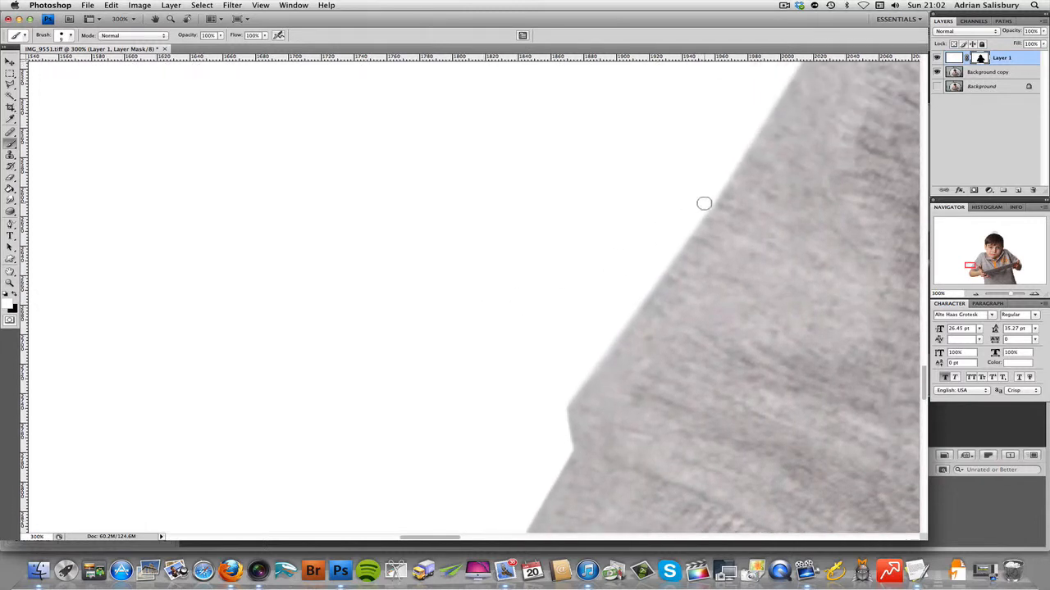
{"action": "left_click", "coordinate": [559, 405], "text": "shift"}
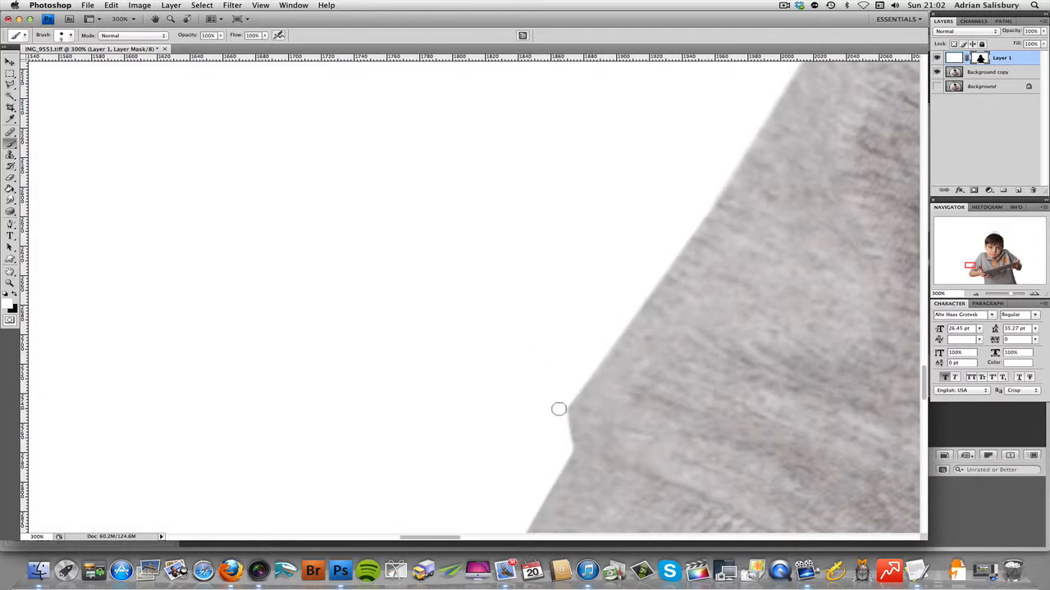
Step: Continue the white mask edge with connected strokes up the middle stretch of the sleeve's outer edge
{"action": "scroll", "coordinate": [484, 403], "scroll_direction": "up", "scroll_amount": 5}
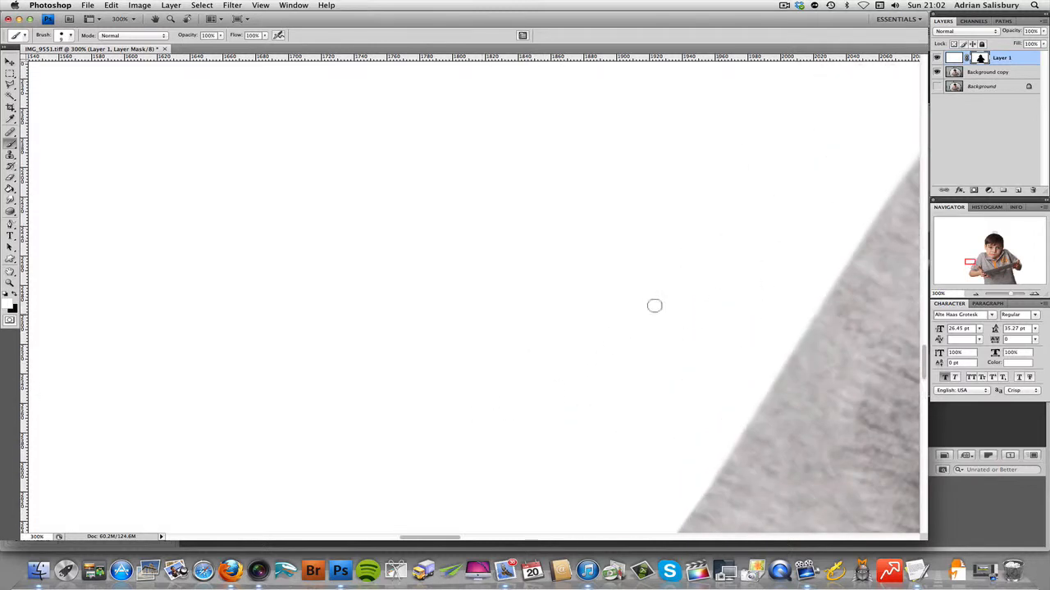
{"action": "scroll", "coordinate": [623, 299], "scroll_direction": "right", "scroll_amount": 3}
{"action": "scroll", "coordinate": [564, 292], "scroll_direction": "down", "scroll_amount": 5}
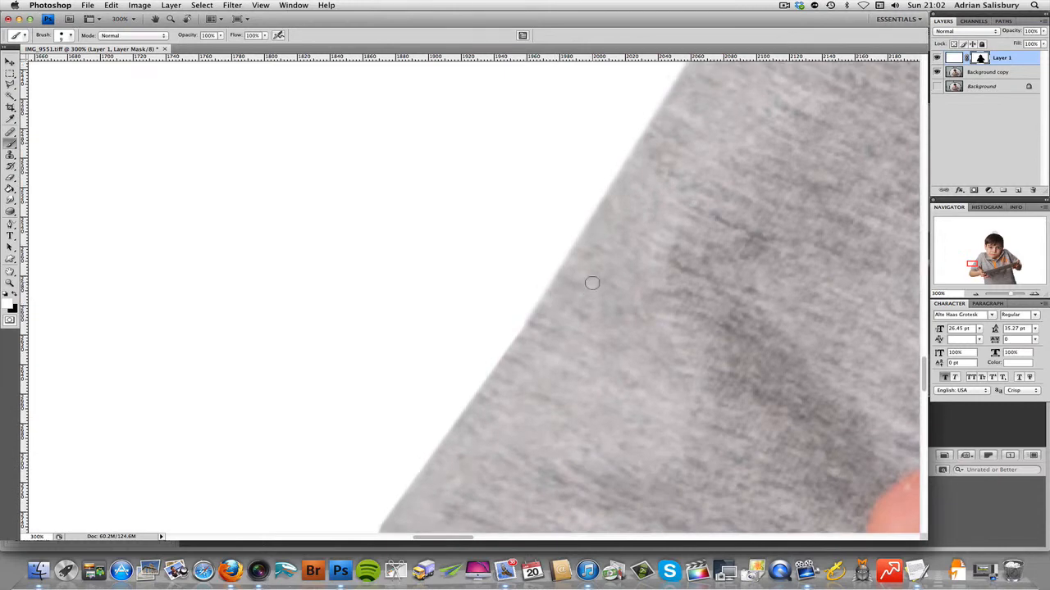
{"action": "scroll", "coordinate": [590, 284], "scroll_direction": "up", "scroll_amount": 3}
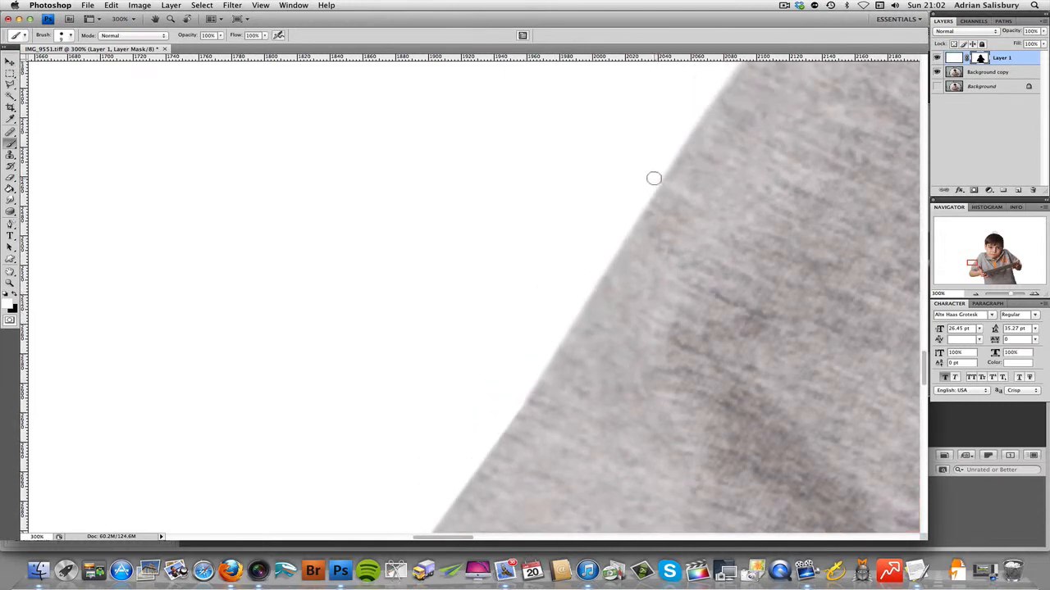
{"action": "left_click", "coordinate": [516, 403], "text": "shift"}
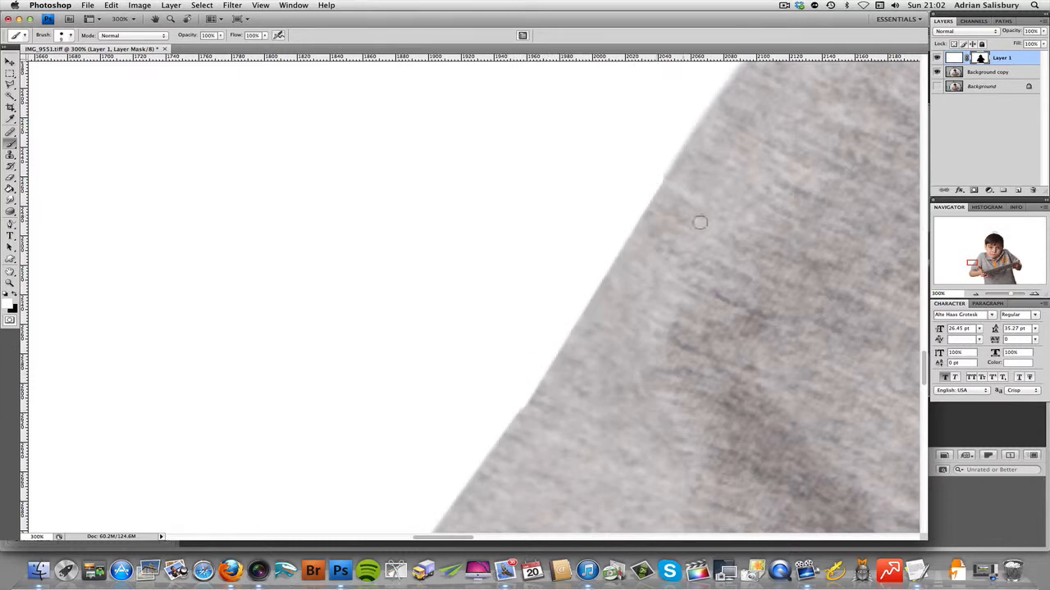
{"action": "scroll", "coordinate": [706, 224], "scroll_direction": "up", "scroll_amount": 5}
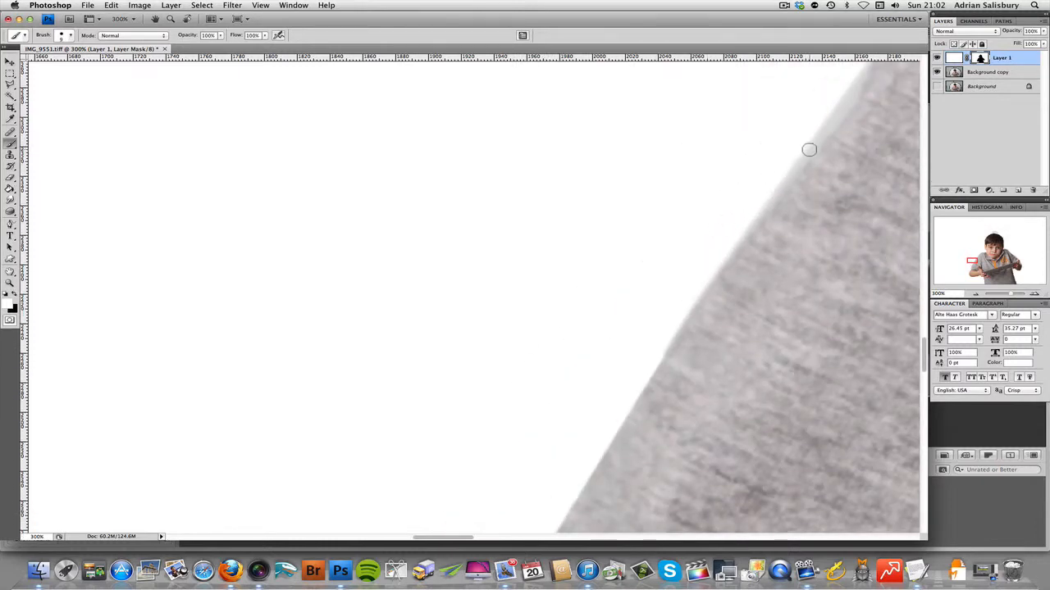
{"action": "left_click", "coordinate": [808, 150], "text": "shift"}
Step: Paint white on the mask along the upper sleeve's outer edge, smoothing the small notch and removing the thin grey fringe
{"action": "scroll", "coordinate": [566, 218], "scroll_direction": "right", "scroll_amount": 5}
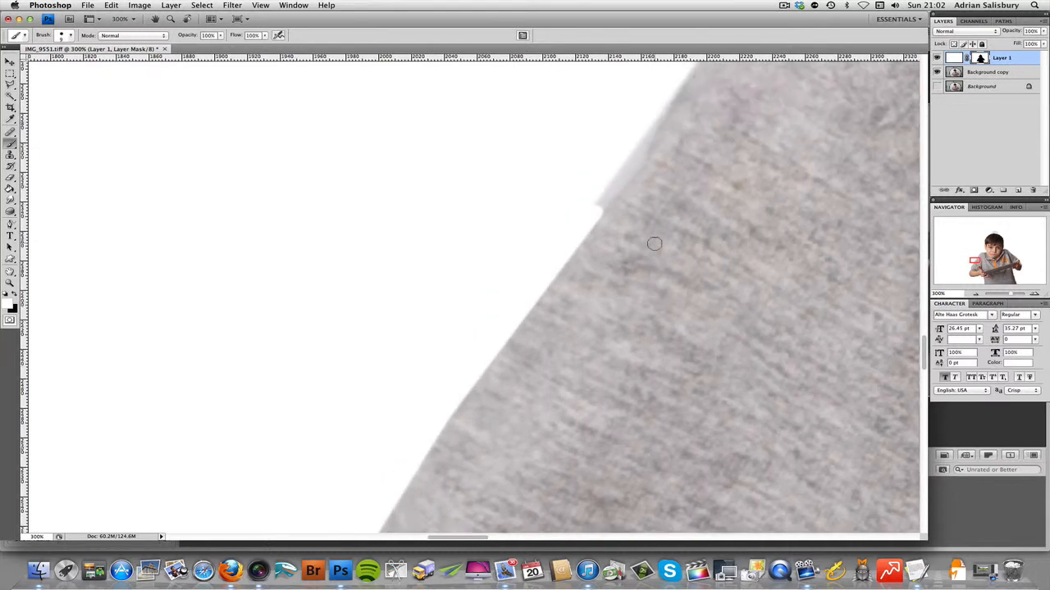
{"action": "scroll", "coordinate": [651, 238], "scroll_direction": "up", "scroll_amount": 2}
{"action": "left_click", "coordinate": [671, 158], "text": "shift"}
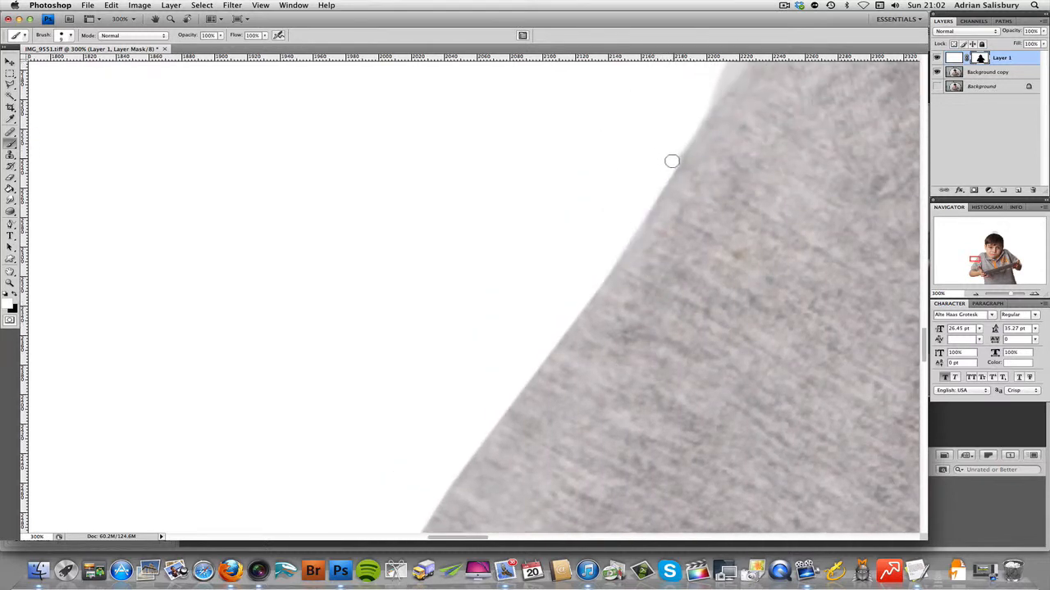
{"action": "left_click", "coordinate": [636, 229], "text": "shift"}
{"action": "left_click", "coordinate": [593, 288], "text": "shift"}
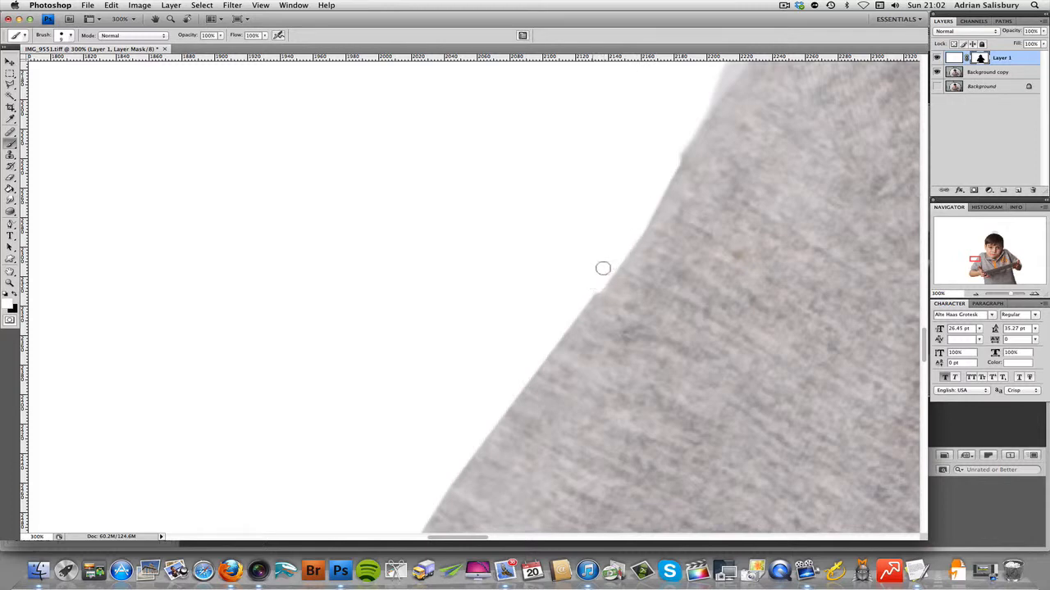
{"action": "left_click", "coordinate": [550, 342], "text": "shift"}
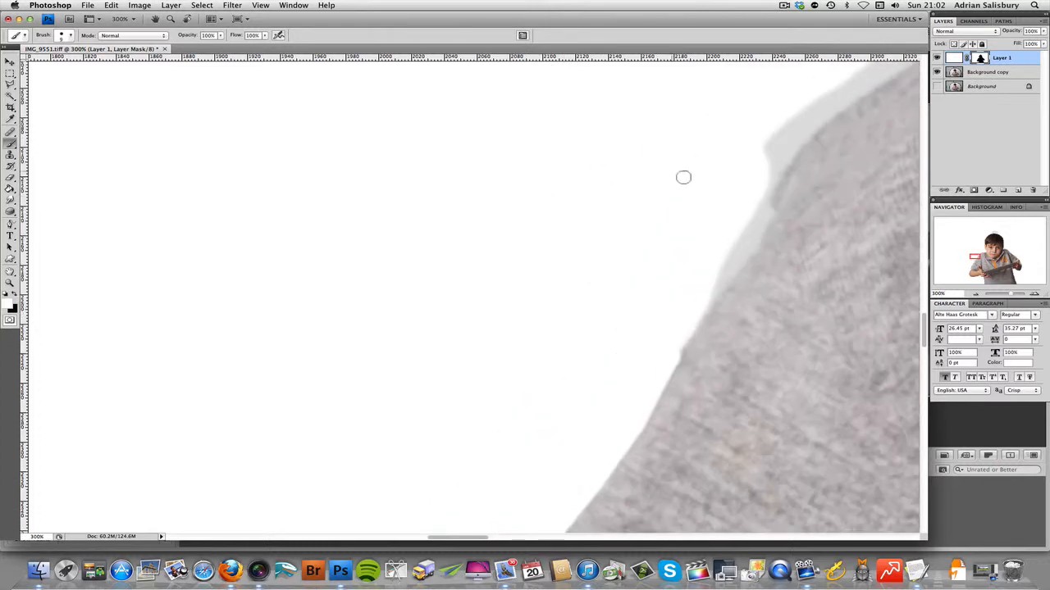
Step: Paint white on the mask in connected strokes around the bend where the sleeve meets the shoulder, clearing the leftover grey sliver beside it
{"action": "left_click", "coordinate": [750, 251], "text": "shift"}
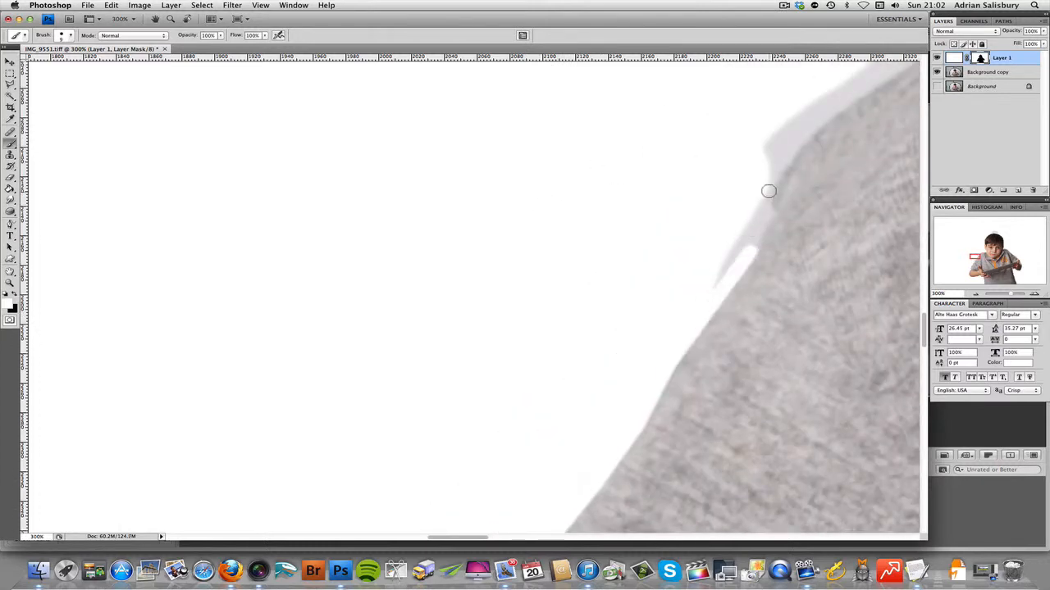
{"action": "left_click", "coordinate": [773, 183], "text": "shift"}
{"action": "left_click", "coordinate": [799, 139], "text": "shift"}
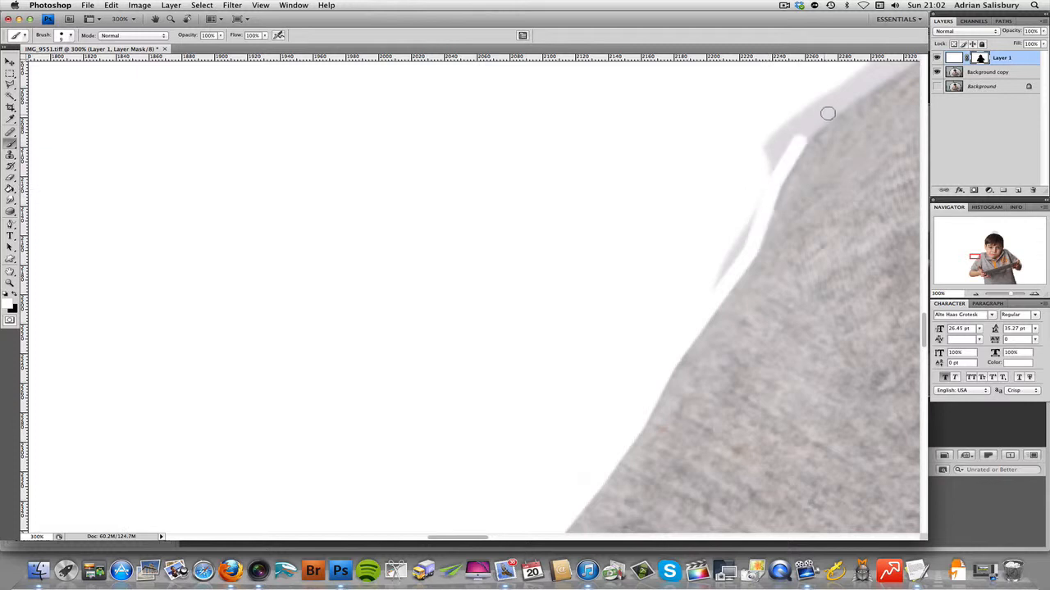
{"action": "left_click", "coordinate": [837, 107], "text": "shift"}
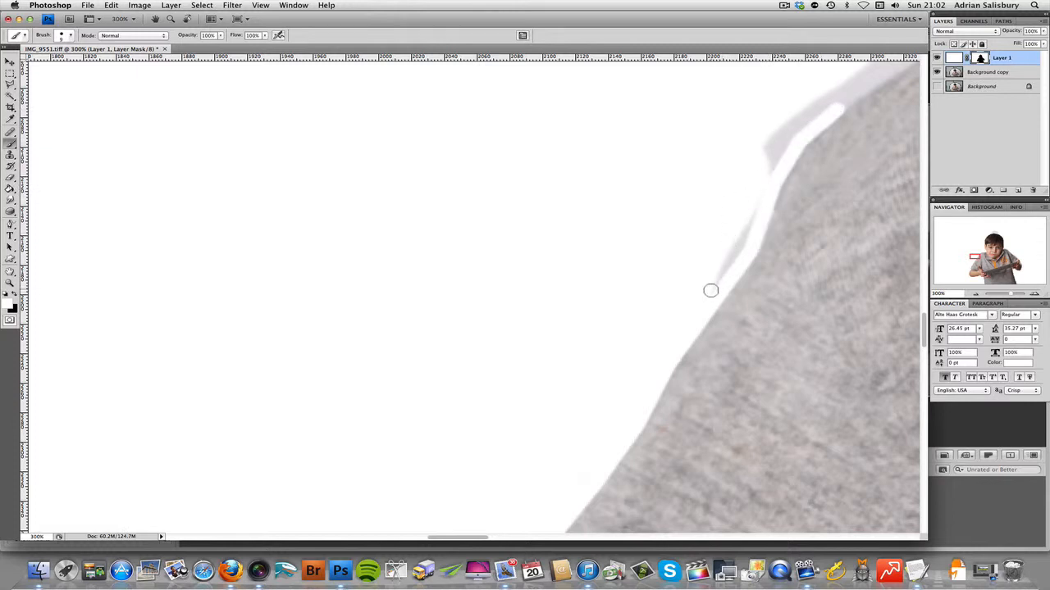
{"action": "left_click_drag", "start_coordinate": [766, 182], "coordinate": [754, 209]}
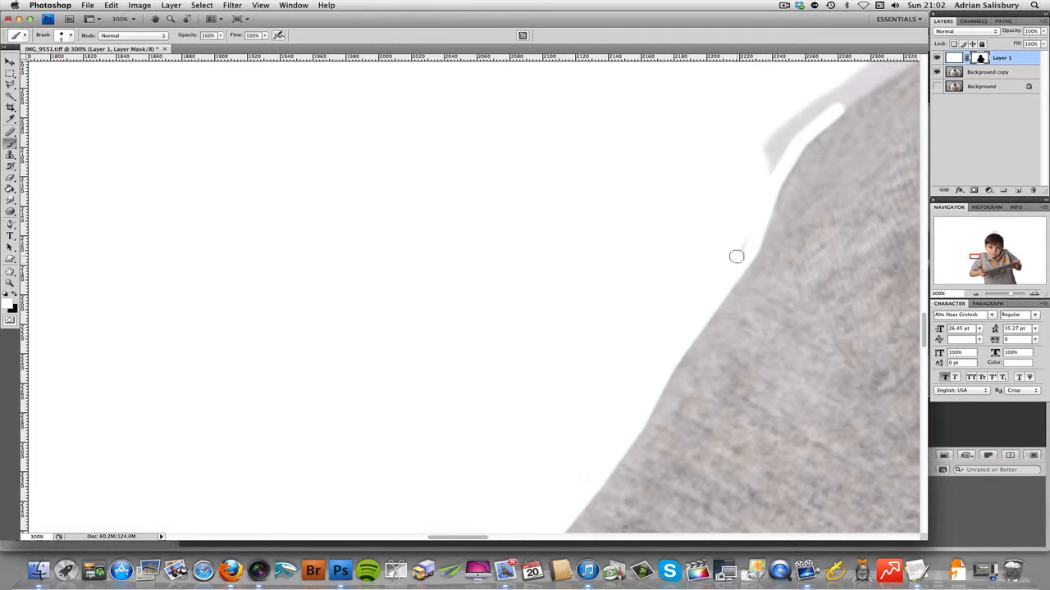
Step: Enlarge the brush to 20 px and paint white on the mask up the rounded shoulder edge toward its highest point
{"action": "scroll", "coordinate": [729, 227], "scroll_direction": "up", "scroll_amount": 3}
{"action": "scroll", "coordinate": [729, 227], "scroll_direction": "right", "scroll_amount": 6}
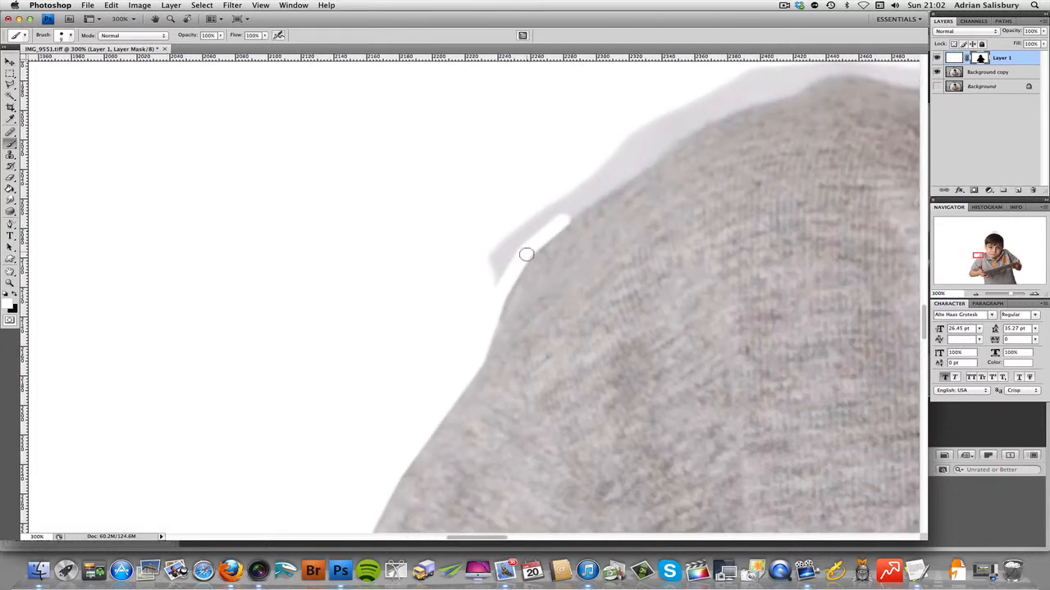
{"action": "key", "text": "bracketright"}
{"action": "key", "text": "bracketright"}
{"action": "mouse_move", "coordinate": [487, 279]}
{"action": "left_mouse_down"}
{"action": "mouse_move", "coordinate": [537, 218]}
{"action": "mouse_move", "coordinate": [515, 232]}
{"action": "mouse_move", "coordinate": [611, 179]}
{"action": "left_mouse_up"}
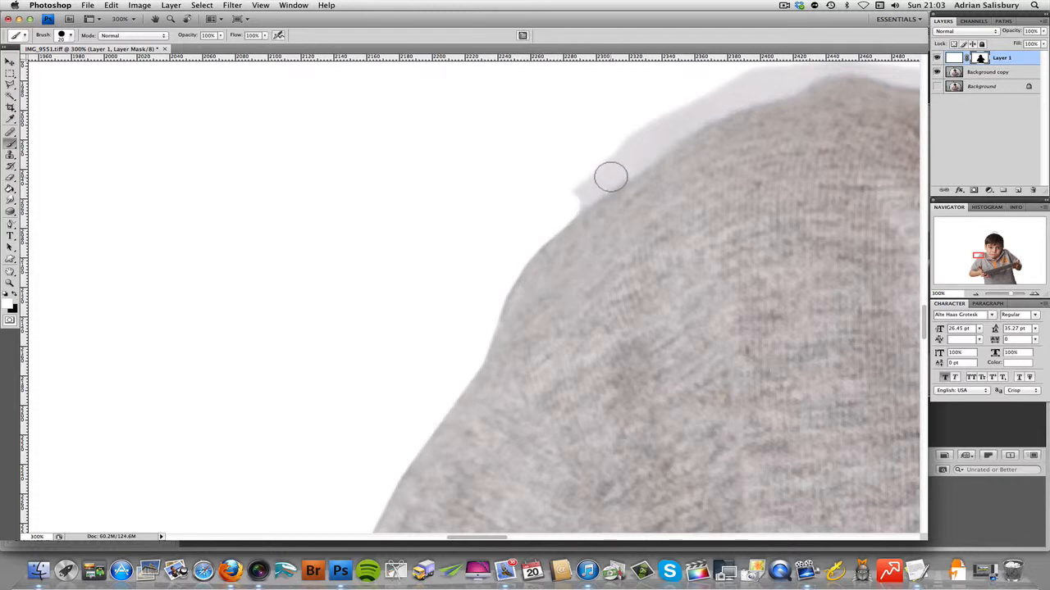
{"action": "left_click", "coordinate": [610, 177], "text": "shift"}
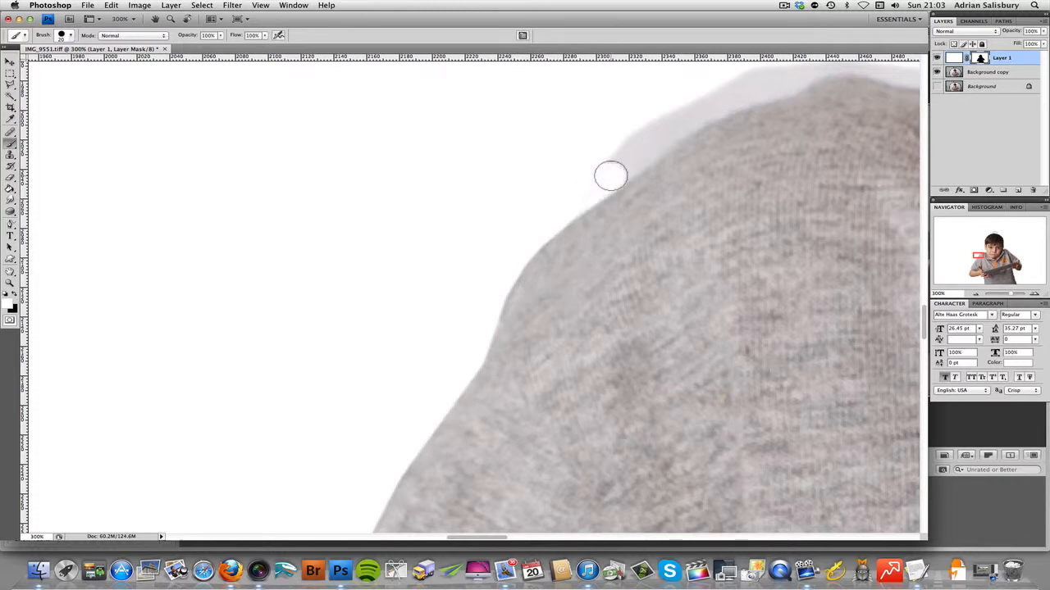
{"action": "left_click", "coordinate": [665, 131], "text": "shift"}
{"action": "left_click", "coordinate": [718, 101], "text": "shift"}
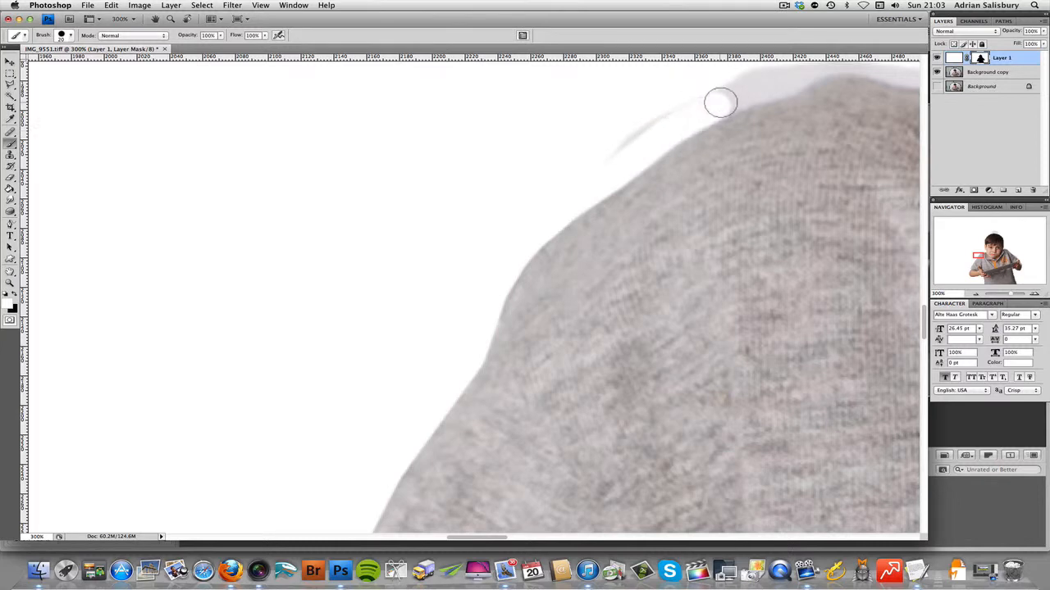
{"action": "left_click", "coordinate": [774, 86], "text": "shift"}
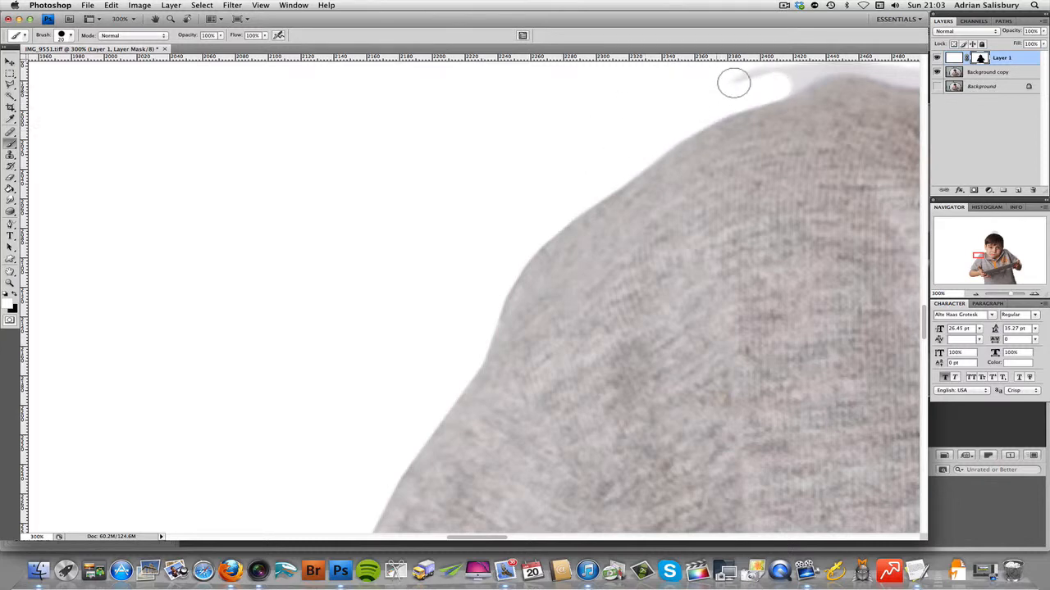
Step: Paint white on the mask across the top of the shoulder up to the collar fold
{"action": "scroll", "coordinate": [191, 228], "scroll_direction": "right", "scroll_amount": 8}
{"action": "scroll", "coordinate": [191, 228], "scroll_direction": "up", "scroll_amount": 2}
{"action": "scroll", "coordinate": [152, 267], "scroll_direction": "up", "scroll_amount": 2}
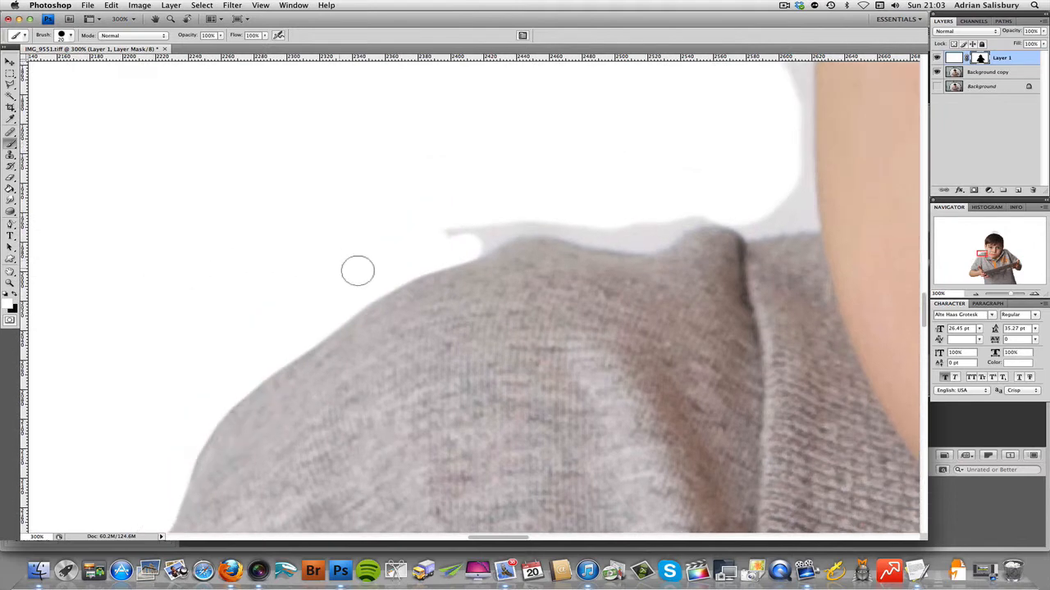
{"action": "mouse_move", "coordinate": [486, 234]}
{"action": "left_mouse_down"}
{"action": "mouse_move", "coordinate": [539, 221]}
{"action": "mouse_move", "coordinate": [642, 237]}
{"action": "mouse_move", "coordinate": [724, 208]}
{"action": "mouse_move", "coordinate": [438, 227]}
{"action": "mouse_move", "coordinate": [457, 227]}
{"action": "mouse_move", "coordinate": [418, 257]}
{"action": "mouse_move", "coordinate": [457, 241]}
{"action": "mouse_move", "coordinate": [616, 235]}
{"action": "left_mouse_up"}
Step: Paint white on the mask in the corner between collar and jaw, and up the cheek edge to the earlobe
{"action": "scroll", "coordinate": [484, 235], "scroll_direction": "right", "scroll_amount": 5}
{"action": "scroll", "coordinate": [433, 240], "scroll_direction": "right", "scroll_amount": 1}
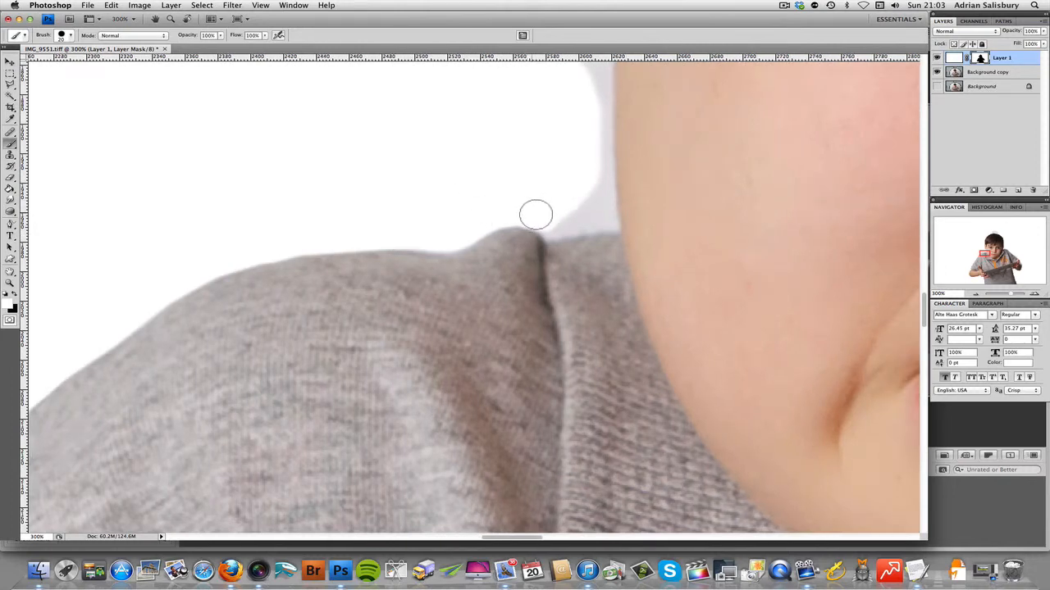
{"action": "mouse_move", "coordinate": [556, 222]}
{"action": "left_mouse_down"}
{"action": "mouse_move", "coordinate": [602, 219]}
{"action": "mouse_move", "coordinate": [591, 173]}
{"action": "mouse_move", "coordinate": [598, 110]}
{"action": "left_mouse_up"}
{"action": "scroll", "coordinate": [546, 238], "scroll_direction": "up", "scroll_amount": 5}
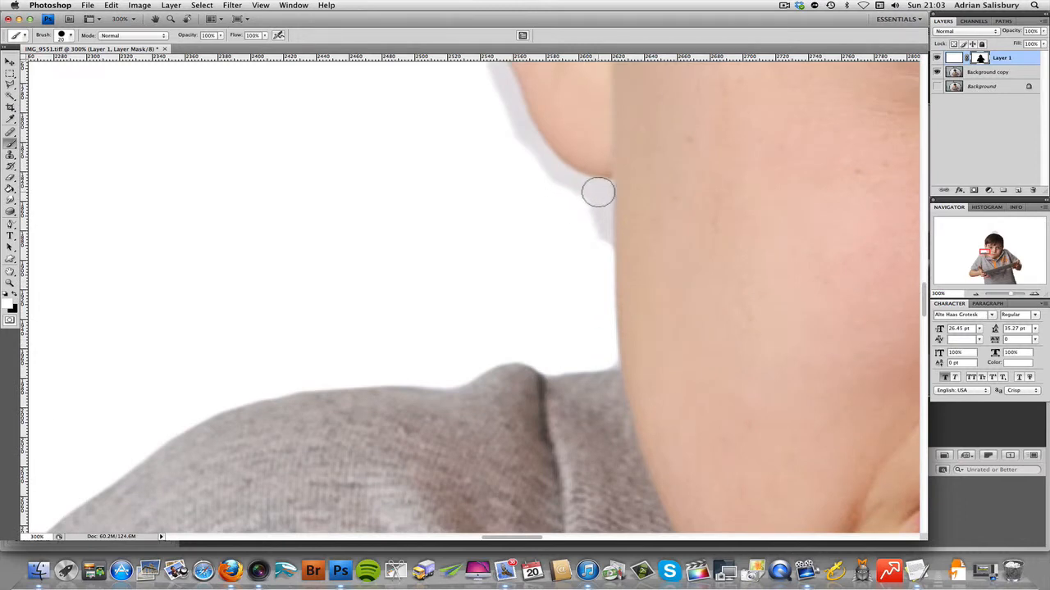
{"action": "left_click_drag", "start_coordinate": [596, 192], "coordinate": [598, 257]}
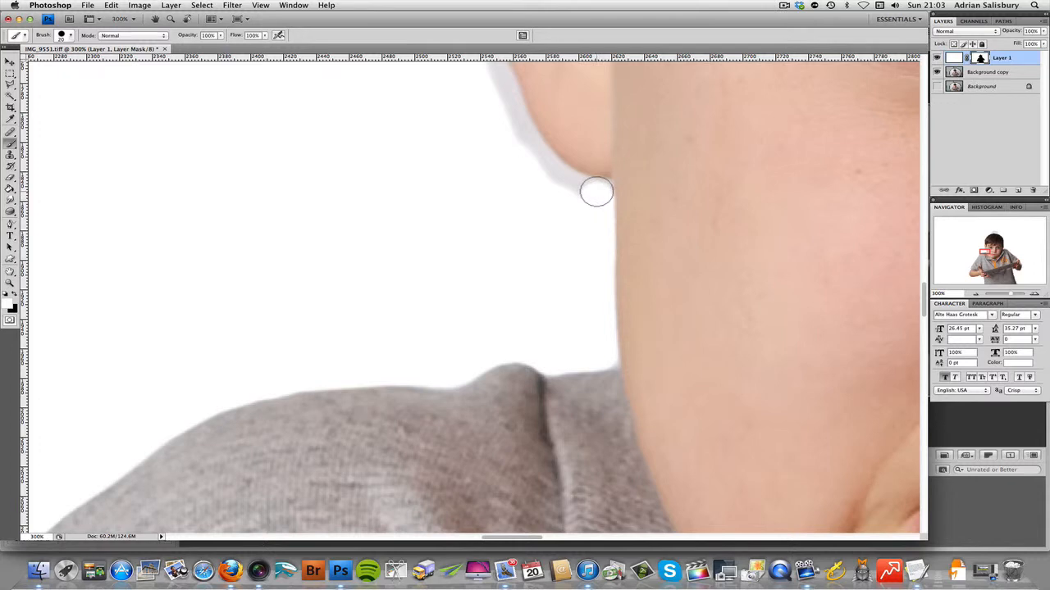
Step: Paint white on the mask around the underside of the earlobe and reduce the brush to 10 px
{"action": "mouse_move", "coordinate": [596, 193]}
{"action": "left_mouse_down"}
{"action": "mouse_move", "coordinate": [558, 177]}
{"action": "mouse_move", "coordinate": [504, 100]}
{"action": "left_mouse_up"}
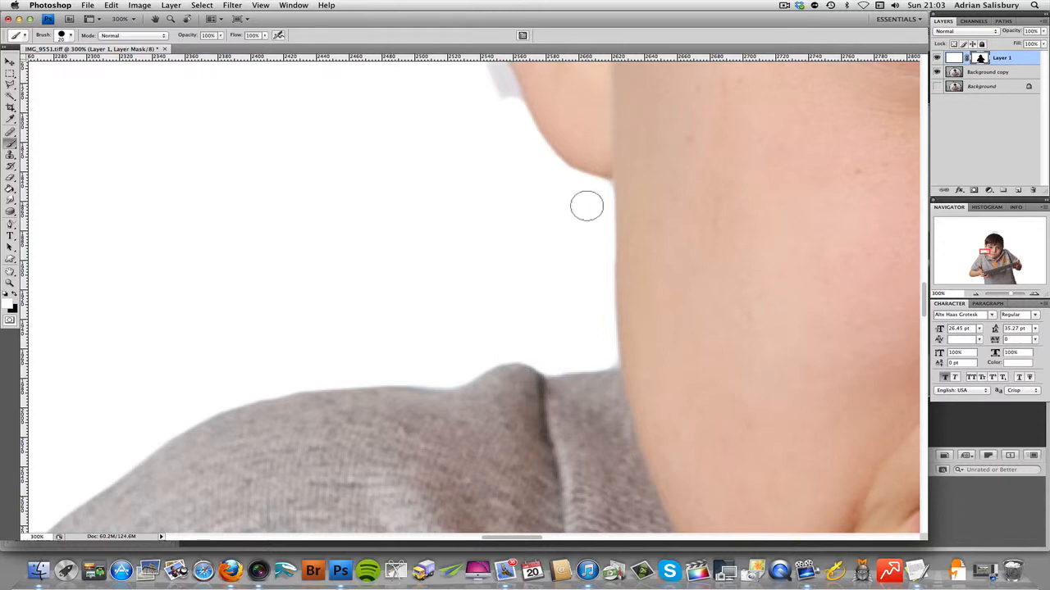
{"action": "key", "text": "bracketleft"}
{"action": "key", "text": "bracketleft"}
{"action": "key", "text": "bracketleft"}
{"action": "key", "text": "bracketleft"}
{"action": "scroll", "coordinate": [518, 340], "scroll_direction": "up", "scroll_amount": 10}
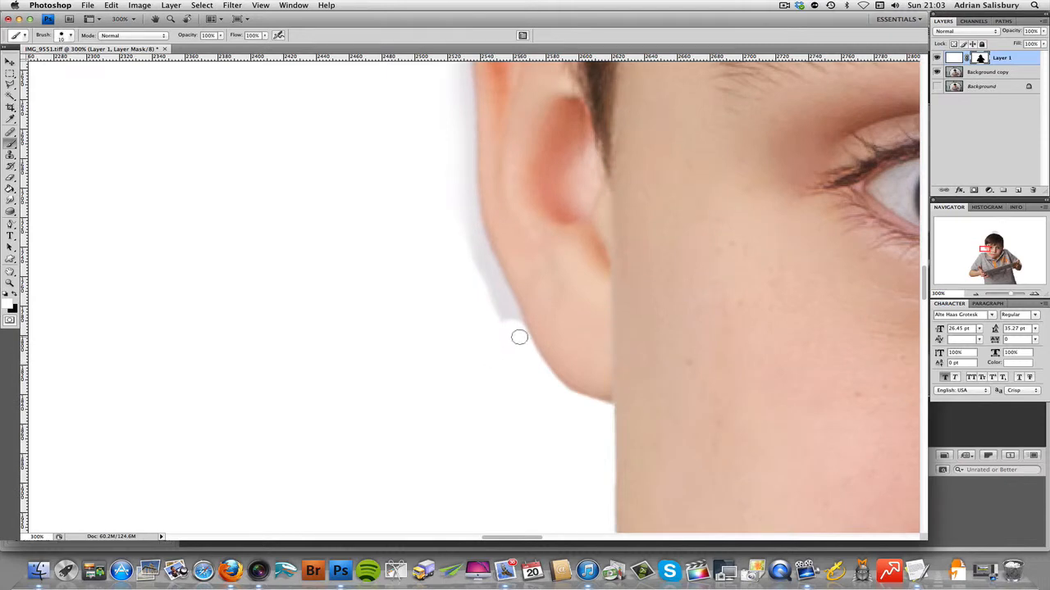
Step: Enlarge the brush to 25 px and paint white on the mask up the outer edge of the ear
{"action": "key", "text": "bracketright"}
{"action": "key", "text": "bracketright"}
{"action": "key", "text": "bracketright"}
{"action": "left_click_drag", "start_coordinate": [486, 285], "coordinate": [465, 233]}
{"action": "left_click_drag", "start_coordinate": [457, 223], "coordinate": [455, 107]}
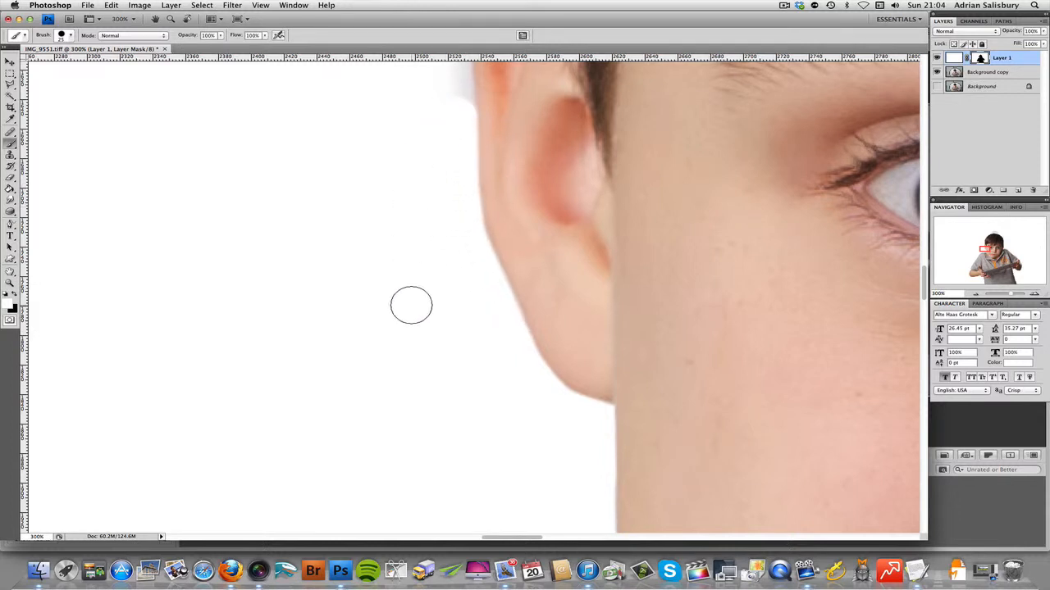
Step: Paint white on the mask around the top of the ear and in the corner where it meets the hair
{"action": "scroll", "coordinate": [410, 304], "scroll_direction": "up", "scroll_amount": 8}
{"action": "mouse_move", "coordinate": [451, 261]}
{"action": "left_mouse_down"}
{"action": "mouse_move", "coordinate": [457, 154]}
{"action": "mouse_move", "coordinate": [496, 131]}
{"action": "left_mouse_up"}
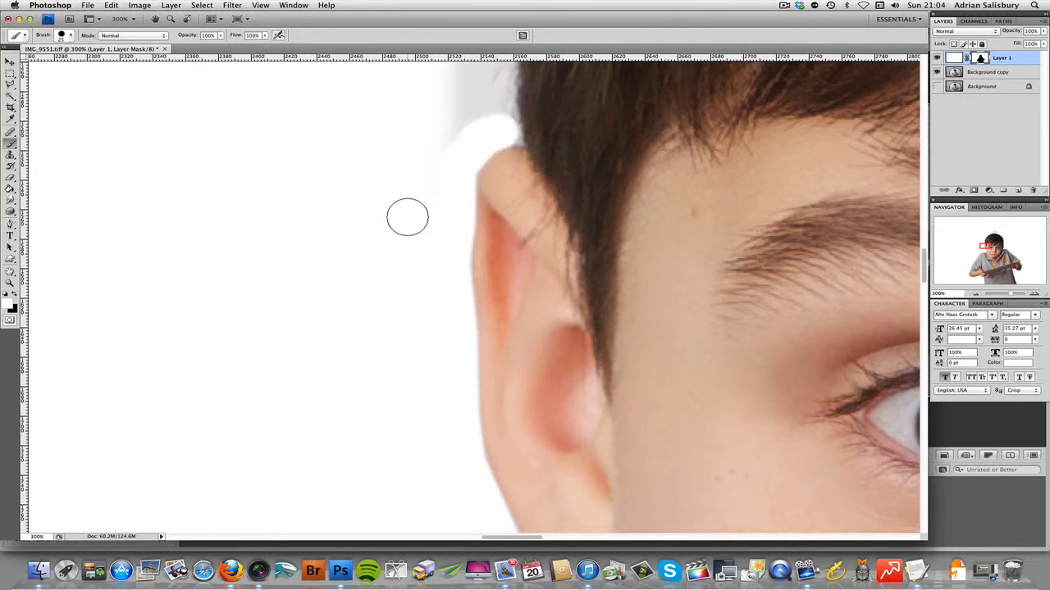
{"action": "scroll", "coordinate": [405, 217], "scroll_direction": "up", "scroll_amount": 10}
{"action": "scroll", "coordinate": [398, 313], "scroll_direction": "up", "scroll_amount": 1}
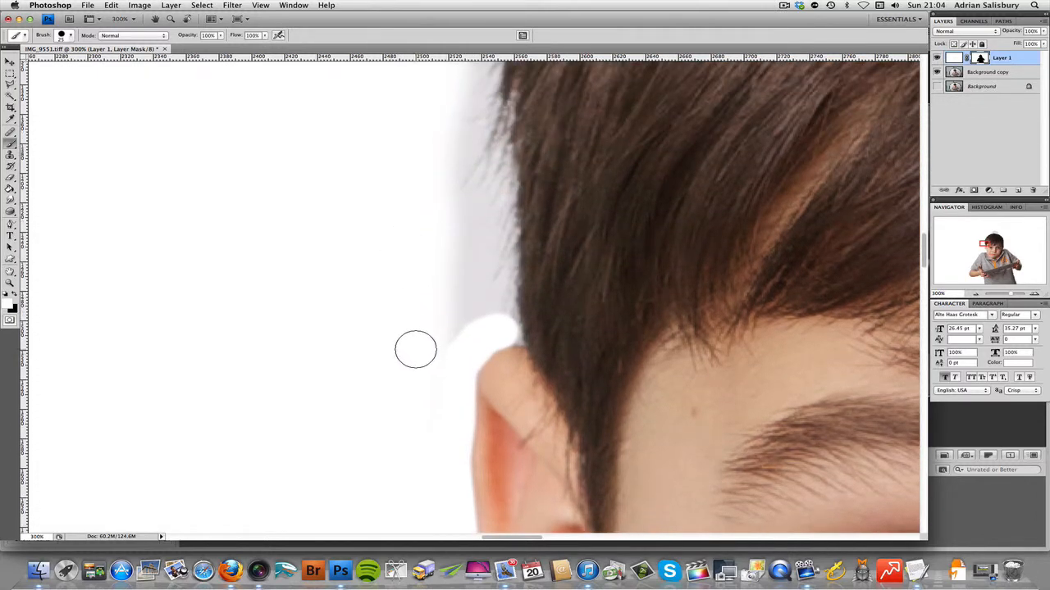
{"action": "mouse_move", "coordinate": [422, 364]}
{"action": "left_mouse_down"}
{"action": "mouse_move", "coordinate": [483, 313]}
{"action": "mouse_move", "coordinate": [474, 313]}
{"action": "left_mouse_up"}
Step: Paint white on the mask close to the side hair, from just above the ear up the curve of the head
{"action": "scroll", "coordinate": [420, 308], "scroll_direction": "up", "scroll_amount": 7}
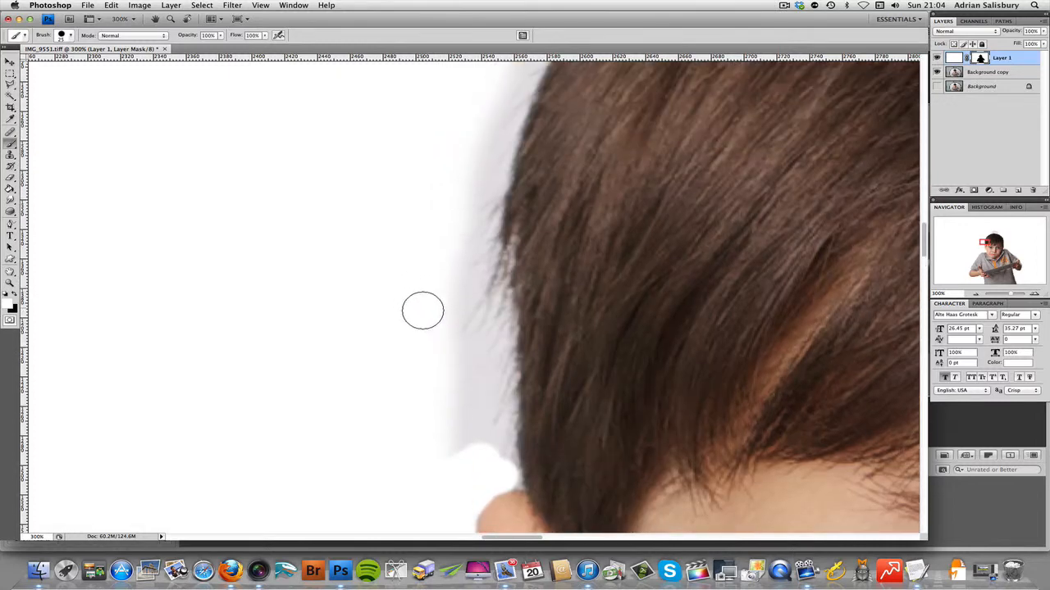
{"action": "left_click", "coordinate": [435, 262], "text": "shift"}
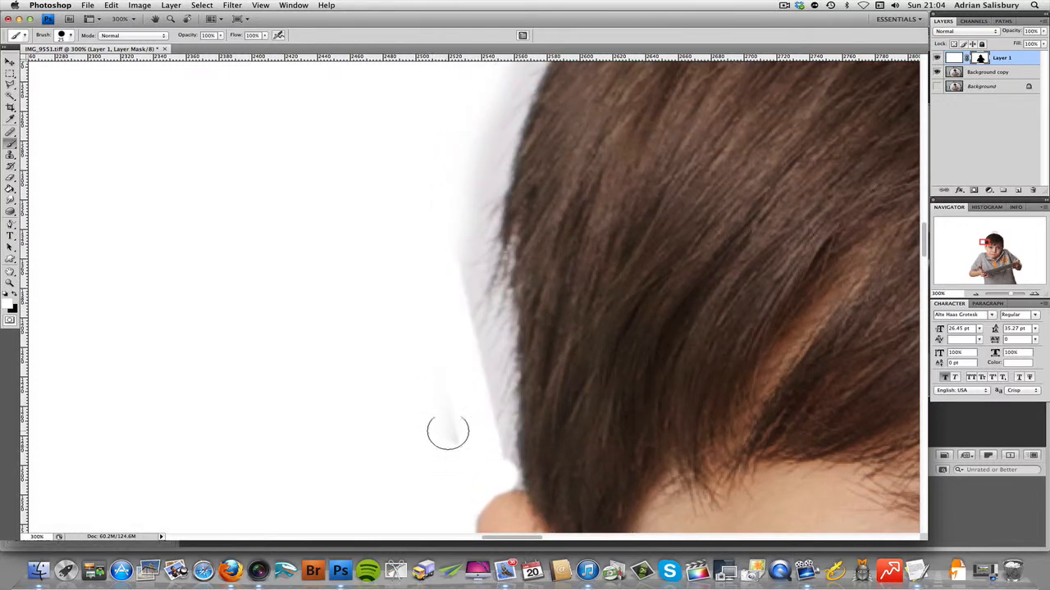
{"action": "left_click_drag", "start_coordinate": [455, 289], "coordinate": [462, 206]}
{"action": "scroll", "coordinate": [379, 389], "scroll_direction": "up", "scroll_amount": 2}
{"action": "scroll", "coordinate": [378, 389], "scroll_direction": "up", "scroll_amount": 15}
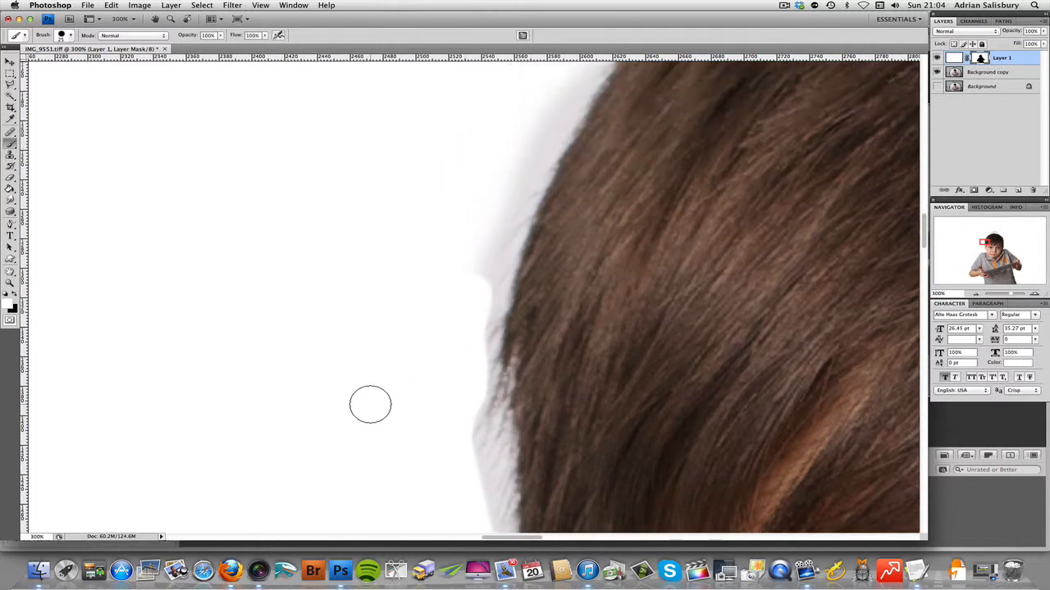
{"action": "scroll", "coordinate": [433, 362], "scroll_direction": "down", "scroll_amount": 8}
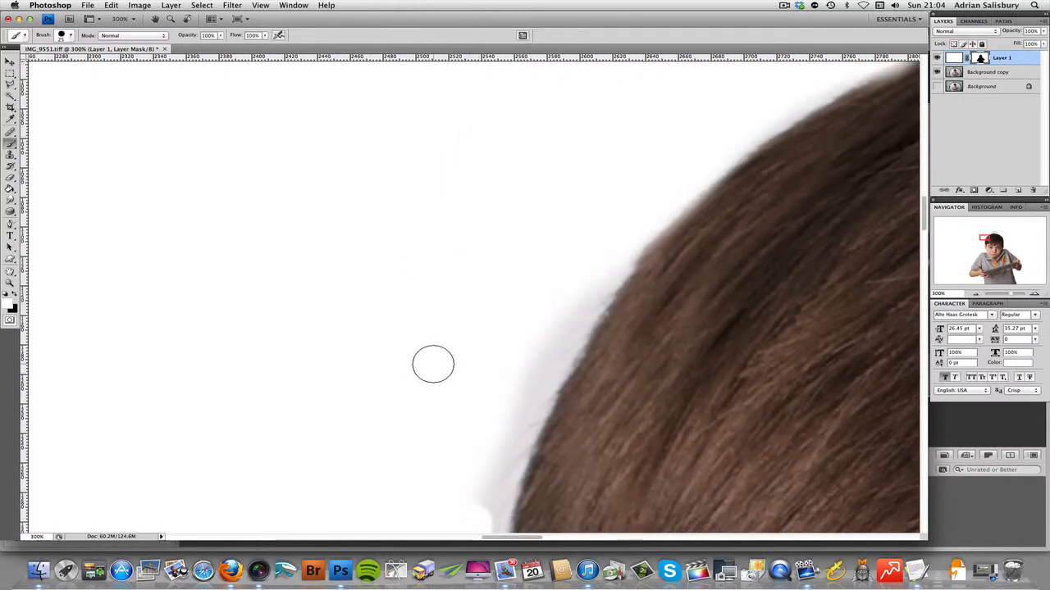
{"action": "mouse_move", "coordinate": [477, 460]}
{"action": "left_mouse_down"}
{"action": "mouse_move", "coordinate": [526, 312]}
{"action": "mouse_move", "coordinate": [575, 229]}
{"action": "left_mouse_up"}
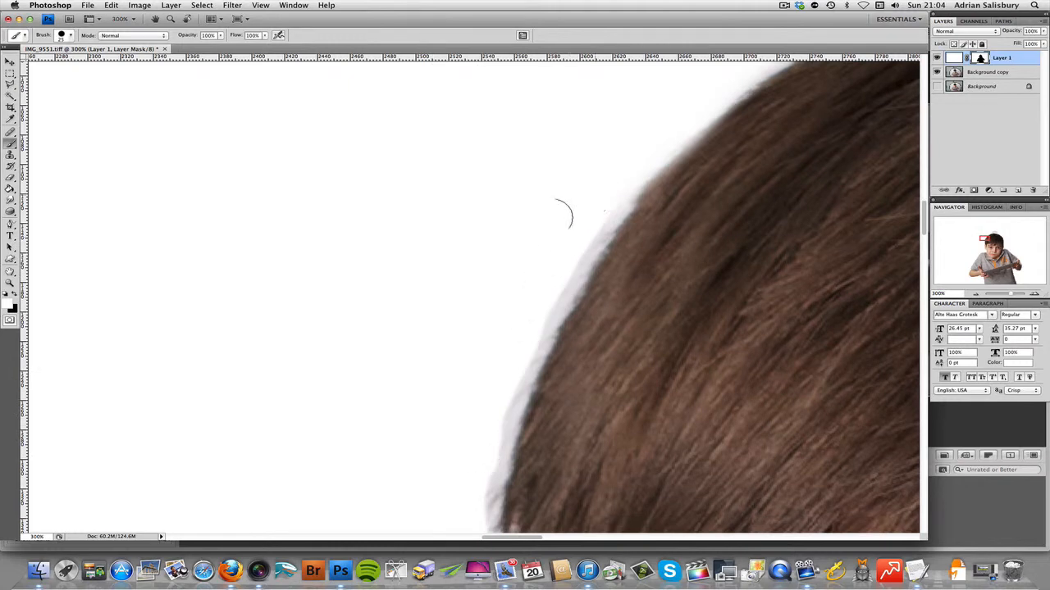
Step: Enlarge the brush to 60 px and paint white on the mask over the grey dome-shaped patch above the crown
{"action": "scroll", "coordinate": [330, 368], "scroll_direction": "up", "scroll_amount": 14}
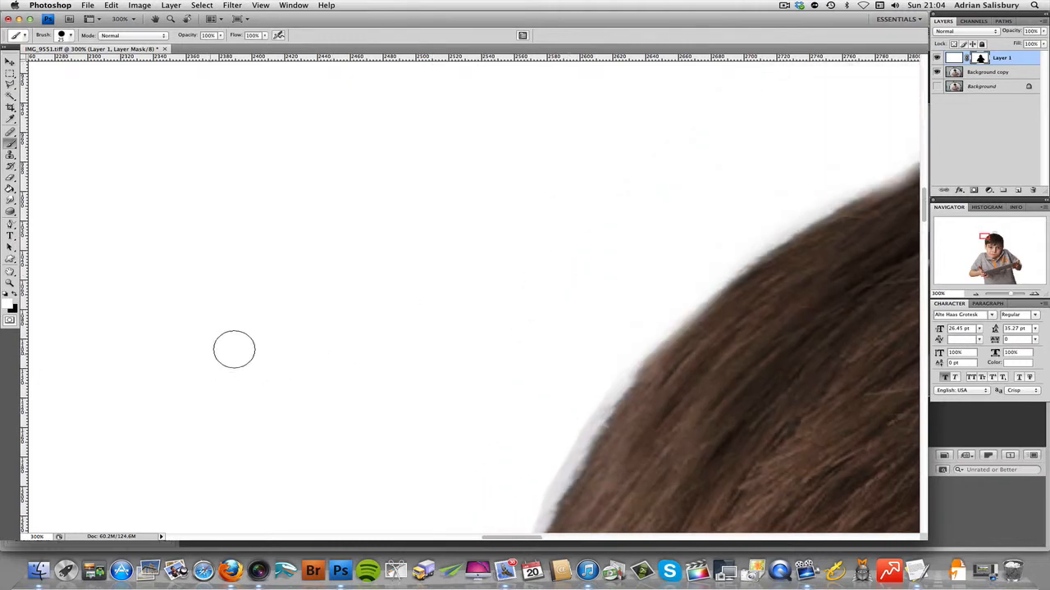
{"action": "scroll", "coordinate": [232, 349], "scroll_direction": "right", "scroll_amount": 10}
{"action": "scroll", "coordinate": [232, 349], "scroll_direction": "up", "scroll_amount": 3}
{"action": "scroll", "coordinate": [240, 347], "scroll_direction": "up", "scroll_amount": 15}
{"action": "scroll", "coordinate": [267, 307], "scroll_direction": "right", "scroll_amount": 7}
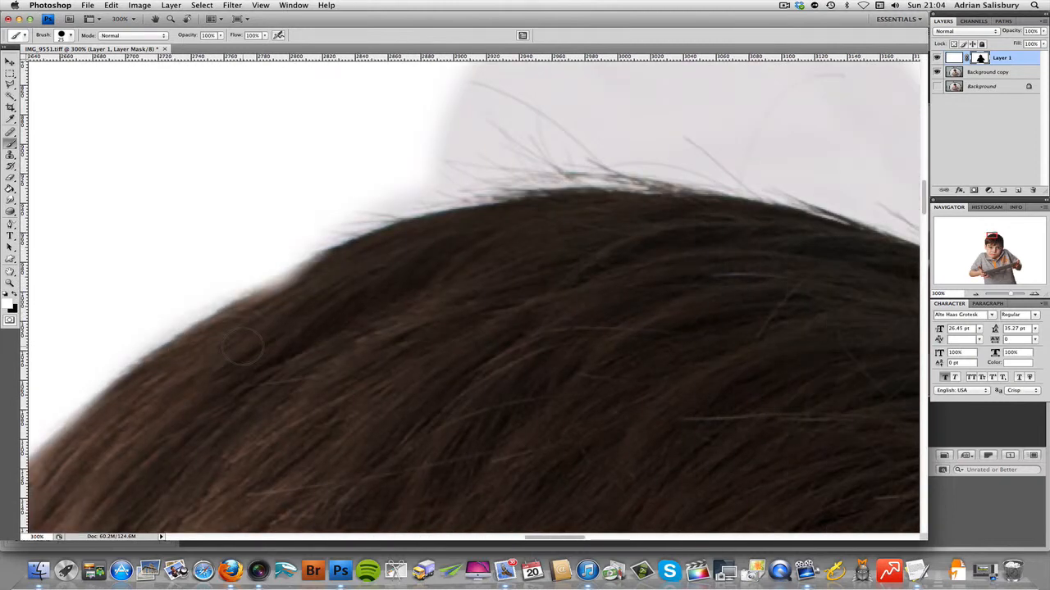
{"action": "scroll", "coordinate": [362, 289], "scroll_direction": "right", "scroll_amount": 5}
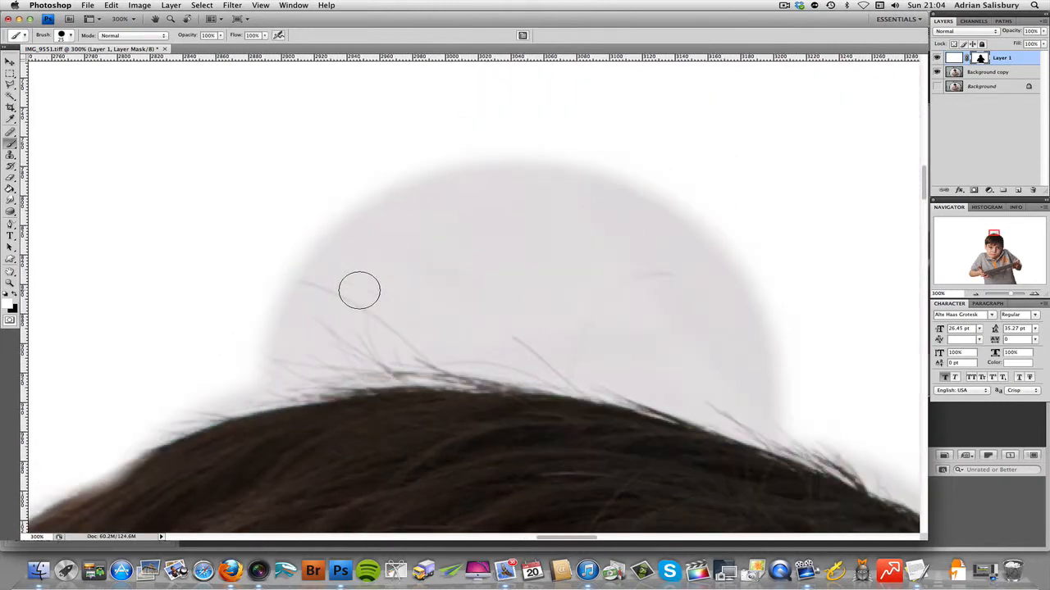
{"action": "key", "text": "]"}
{"action": "key", "text": "]"}
{"action": "key", "text": "]"}
{"action": "key", "text": "]"}
{"action": "mouse_move", "coordinate": [342, 215]}
{"action": "left_mouse_down"}
{"action": "mouse_move", "coordinate": [568, 196]}
{"action": "mouse_move", "coordinate": [703, 199]}
{"action": "left_mouse_up"}
{"action": "mouse_move", "coordinate": [479, 251]}
{"action": "left_mouse_down"}
{"action": "mouse_move", "coordinate": [325, 294]}
{"action": "mouse_move", "coordinate": [267, 338]}
{"action": "mouse_move", "coordinate": [236, 345]}
{"action": "mouse_move", "coordinate": [434, 323]}
{"action": "mouse_move", "coordinate": [606, 327]}
{"action": "mouse_move", "coordinate": [790, 390]}
{"action": "mouse_move", "coordinate": [587, 347]}
{"action": "mouse_move", "coordinate": [299, 340]}
{"action": "mouse_move", "coordinate": [436, 314]}
{"action": "mouse_move", "coordinate": [735, 309]}
{"action": "mouse_move", "coordinate": [680, 258]}
{"action": "mouse_move", "coordinate": [422, 246]}
{"action": "mouse_move", "coordinate": [412, 283]}
{"action": "left_mouse_up"}
Step: Examine the hair outline from the crown down the far side of the head for remaining grey halo
{"action": "scroll", "coordinate": [413, 283], "scroll_direction": "right", "scroll_amount": 15}
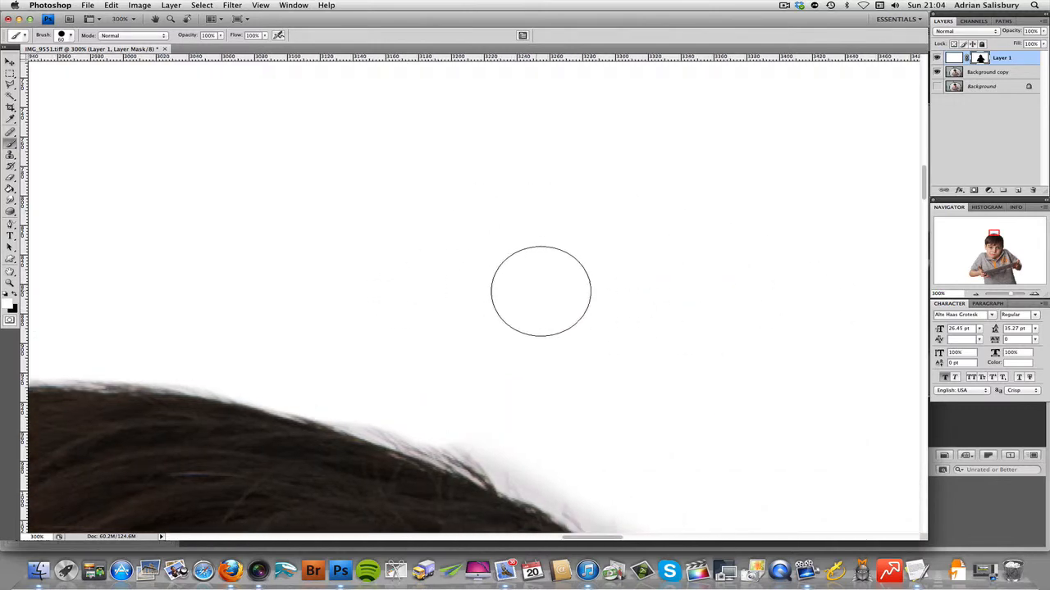
{"action": "scroll", "coordinate": [535, 307], "scroll_direction": "down", "scroll_amount": 10}
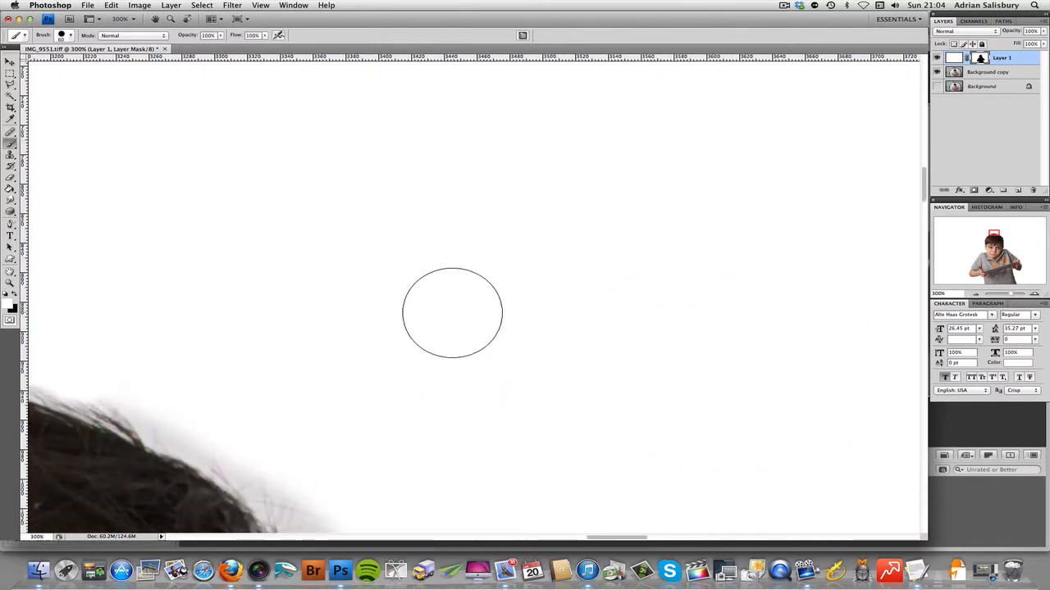
{"action": "scroll", "coordinate": [122, 175], "scroll_direction": "down", "scroll_amount": 5}
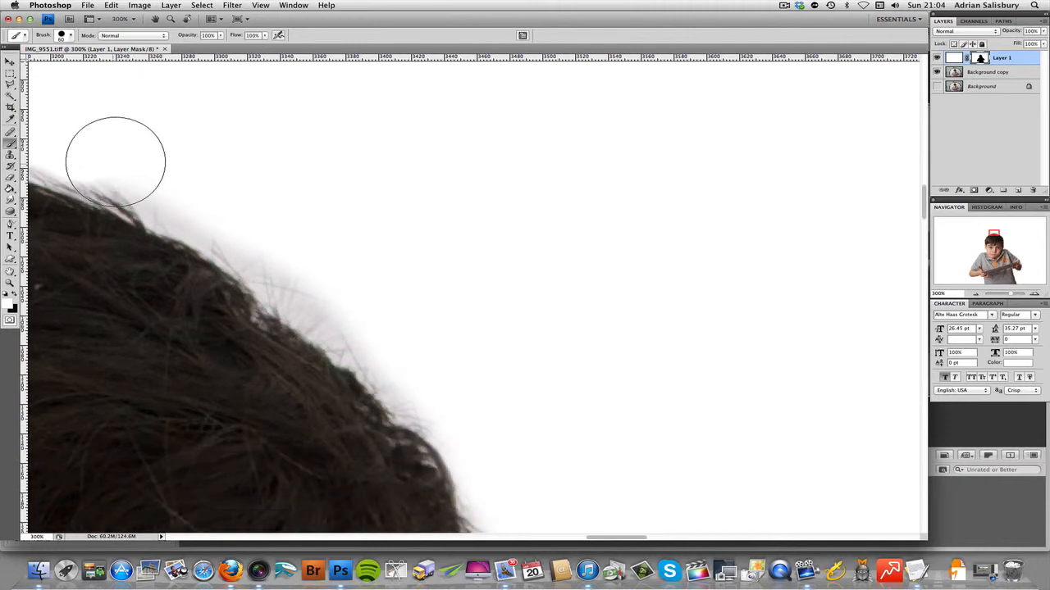
{"action": "scroll", "coordinate": [115, 159], "scroll_direction": "left", "scroll_amount": 10}
{"action": "scroll", "coordinate": [411, 154], "scroll_direction": "down", "scroll_amount": 5}
{"action": "scroll", "coordinate": [370, 145], "scroll_direction": "left", "scroll_amount": 8}
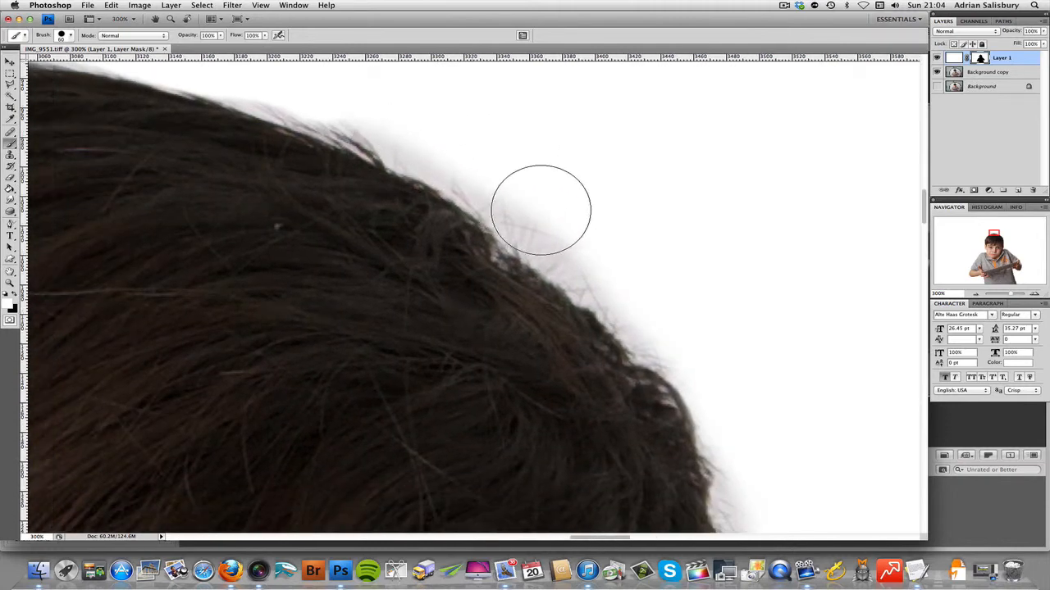
{"action": "scroll", "coordinate": [550, 222], "scroll_direction": "up", "scroll_amount": 5}
{"action": "key", "text": "z"}
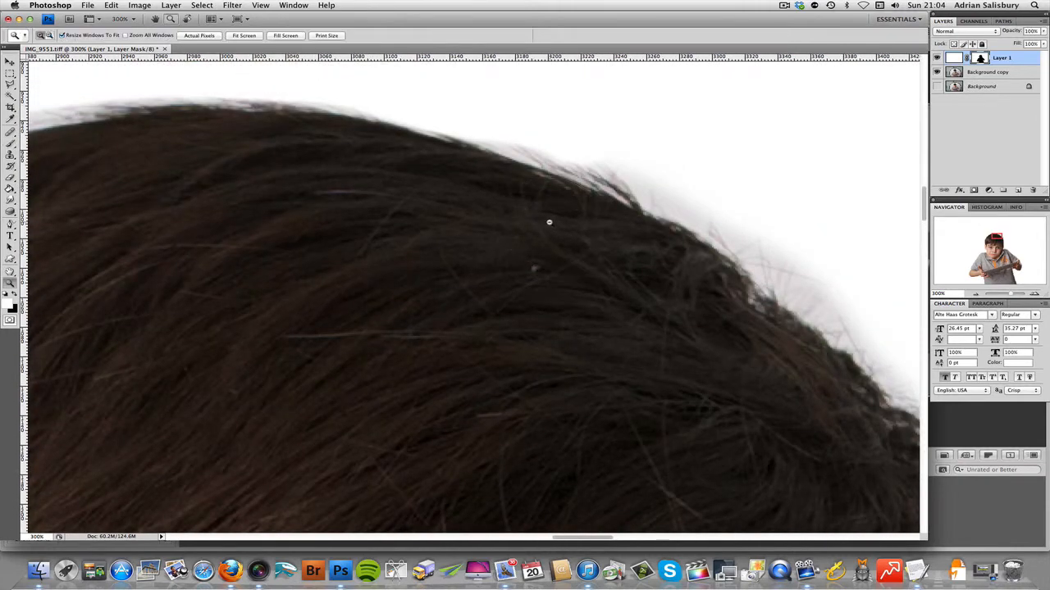
Step: Paint white on the mask with the 60 px brush over the grey halo along the outer edge of the far ear
{"action": "left_click", "coordinate": [549, 229], "text": "alt"}
{"action": "left_click", "coordinate": [548, 229], "text": "alt"}
{"action": "left_click", "coordinate": [549, 229], "text": "alt"}
{"action": "key", "text": "b"}
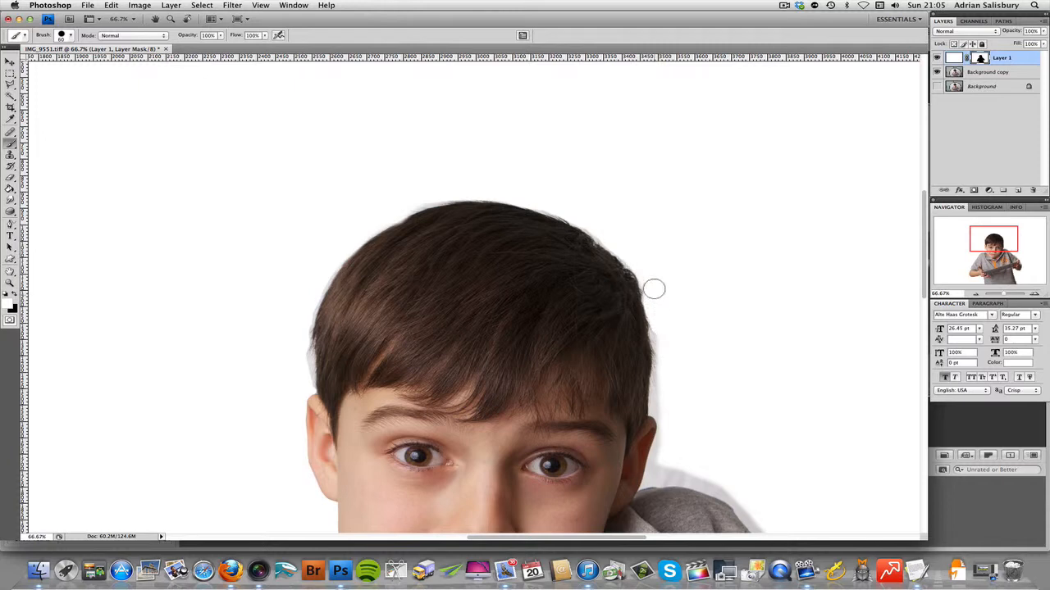
{"action": "scroll", "coordinate": [653, 288], "scroll_direction": "down", "scroll_amount": 7}
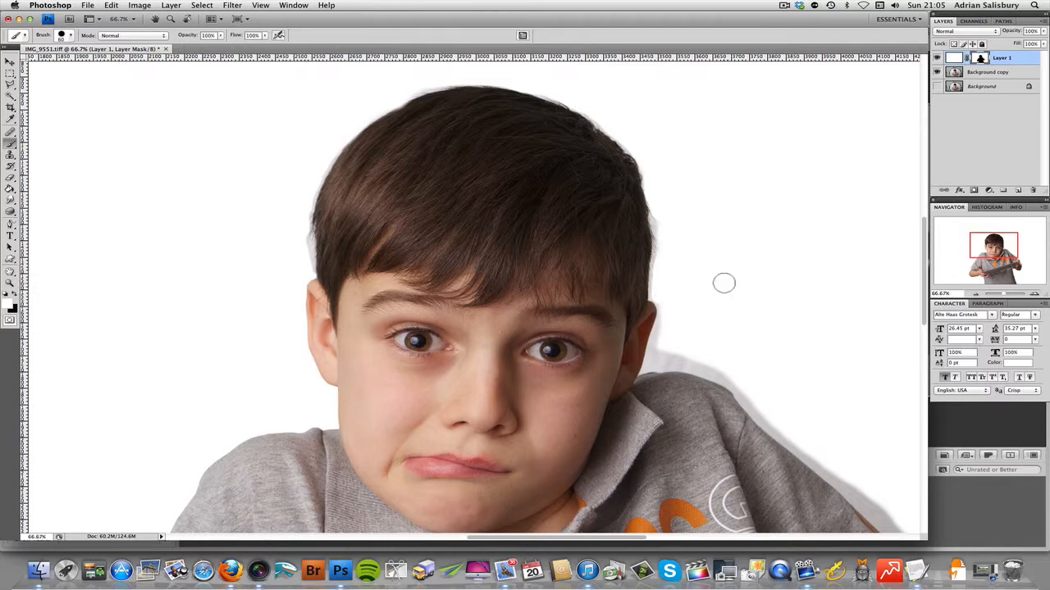
{"action": "left_click", "coordinate": [686, 293], "text": "super"}
{"action": "left_click", "coordinate": [686, 293], "text": "super"}
{"action": "left_click", "coordinate": [682, 293], "text": "super"}
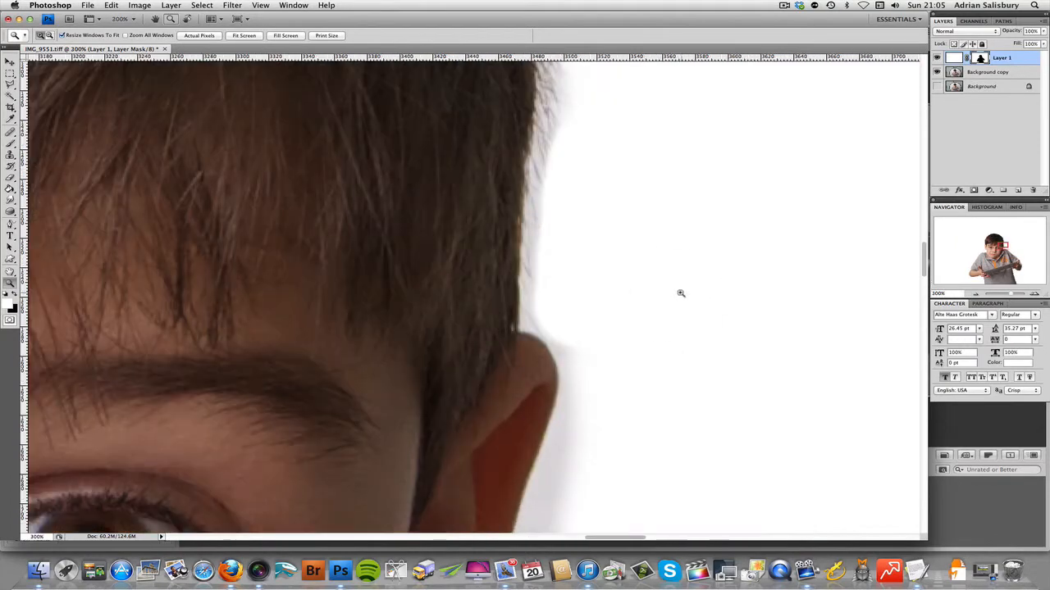
{"action": "scroll", "coordinate": [669, 287], "scroll_direction": "down", "scroll_amount": 8}
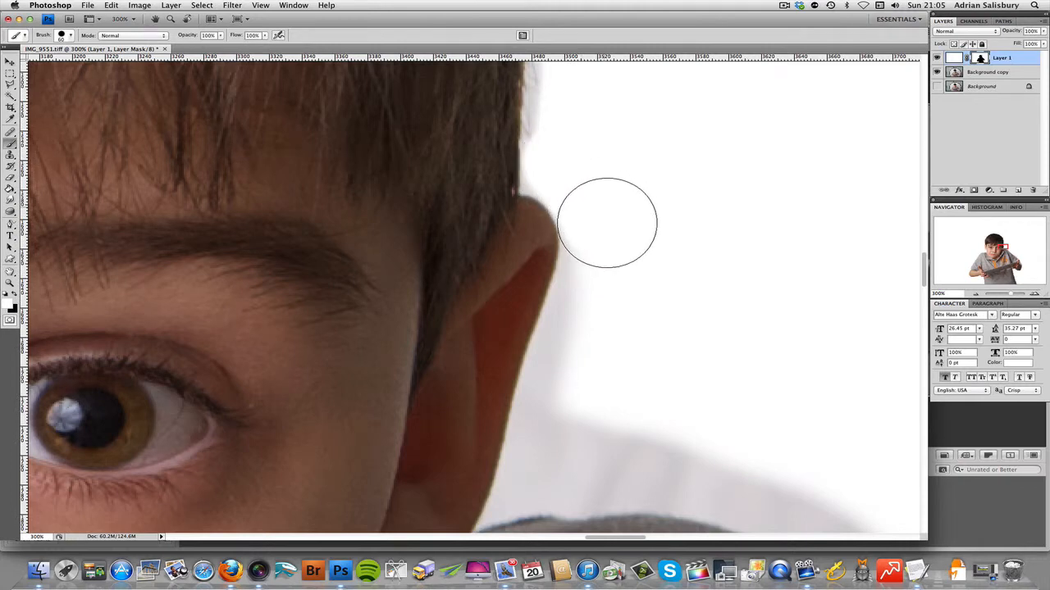
{"action": "left_click_drag", "start_coordinate": [608, 246], "coordinate": [563, 429]}
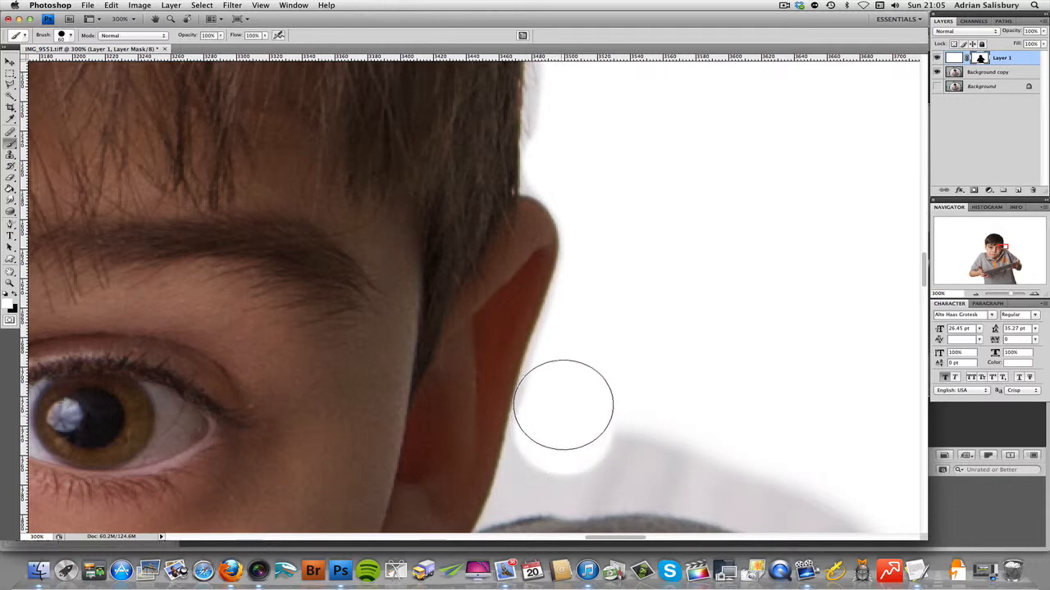
{"action": "left_click_drag", "start_coordinate": [572, 372], "coordinate": [608, 278]}
Step: Reduce the brush size and paint white on the mask down the lower ear and into the corner where it meets the shoulder
{"action": "scroll", "coordinate": [642, 273], "scroll_direction": "down", "scroll_amount": 5}
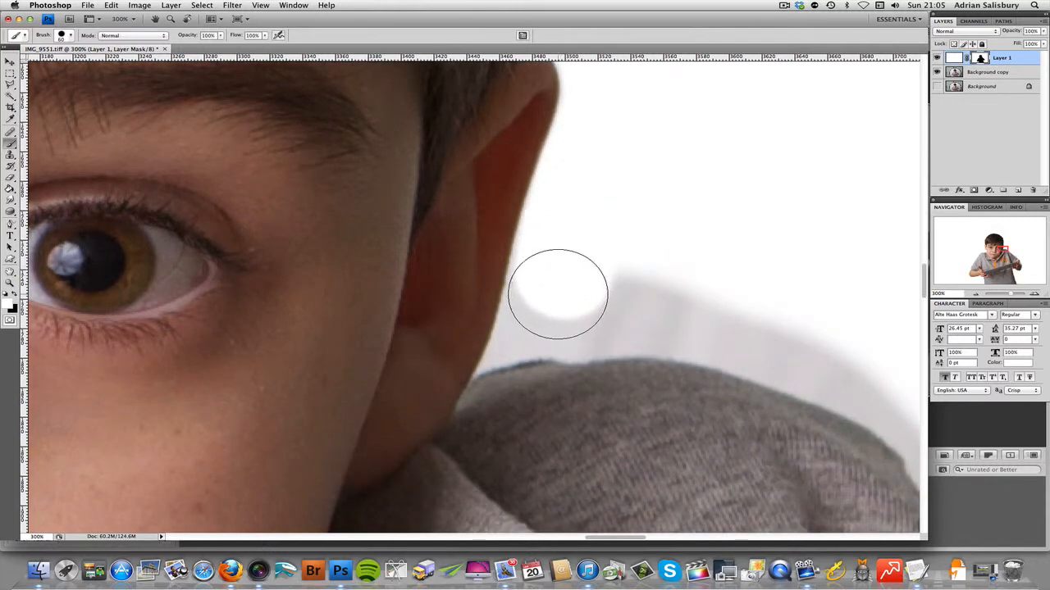
{"action": "key", "text": "bracketleft"}
{"action": "key", "text": "bracketleft"}
{"action": "key", "text": "bracketleft"}
{"action": "key", "text": "bracketleft"}
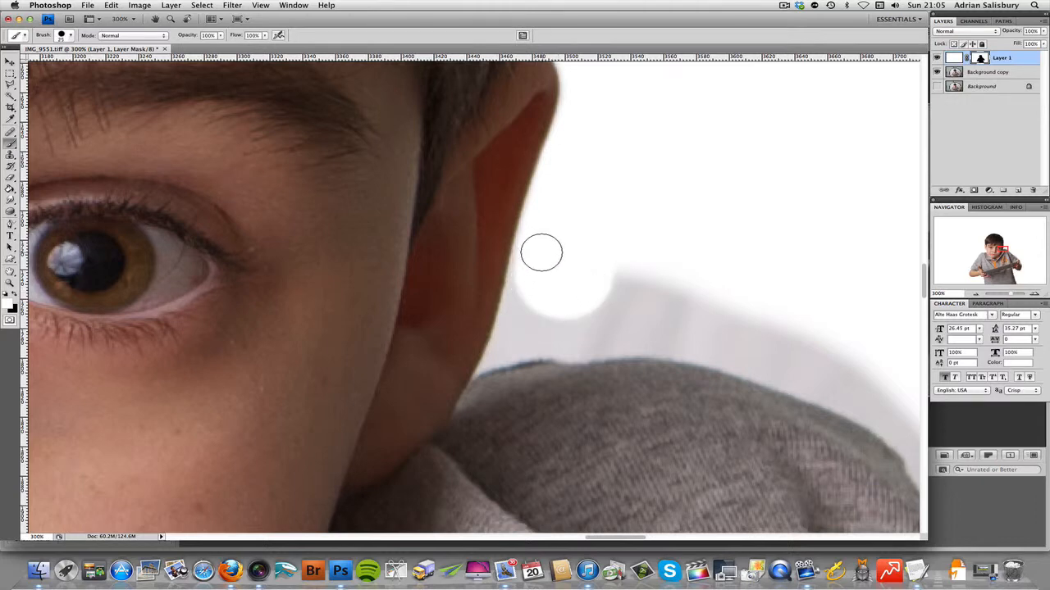
{"action": "mouse_move", "coordinate": [529, 246]}
{"action": "left_mouse_down"}
{"action": "mouse_move", "coordinate": [506, 343]}
{"action": "mouse_move", "coordinate": [520, 293]}
{"action": "left_mouse_up"}
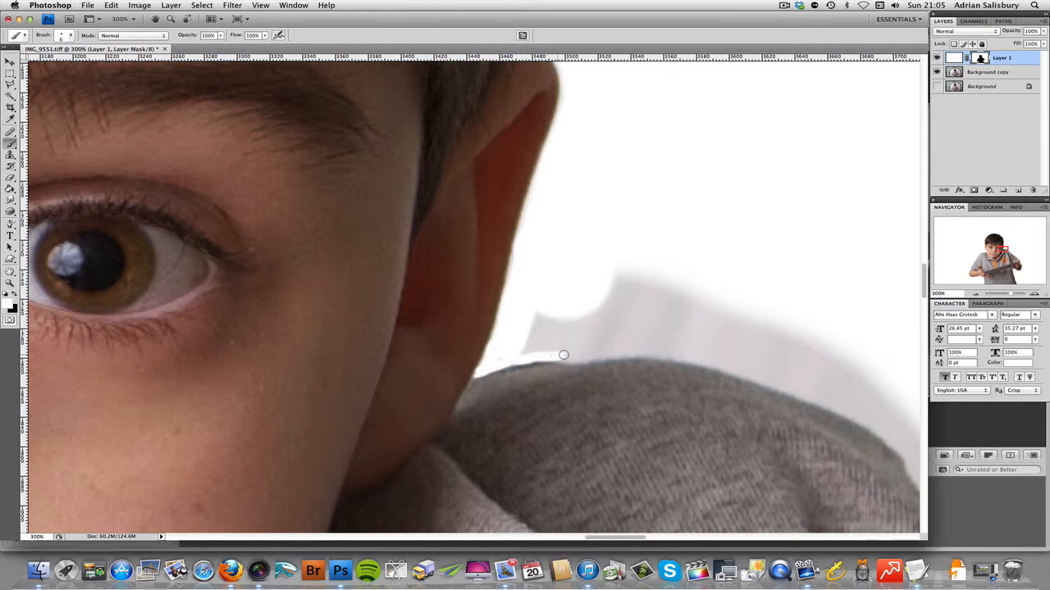
{"action": "left_click_drag", "start_coordinate": [531, 339], "coordinate": [537, 311]}
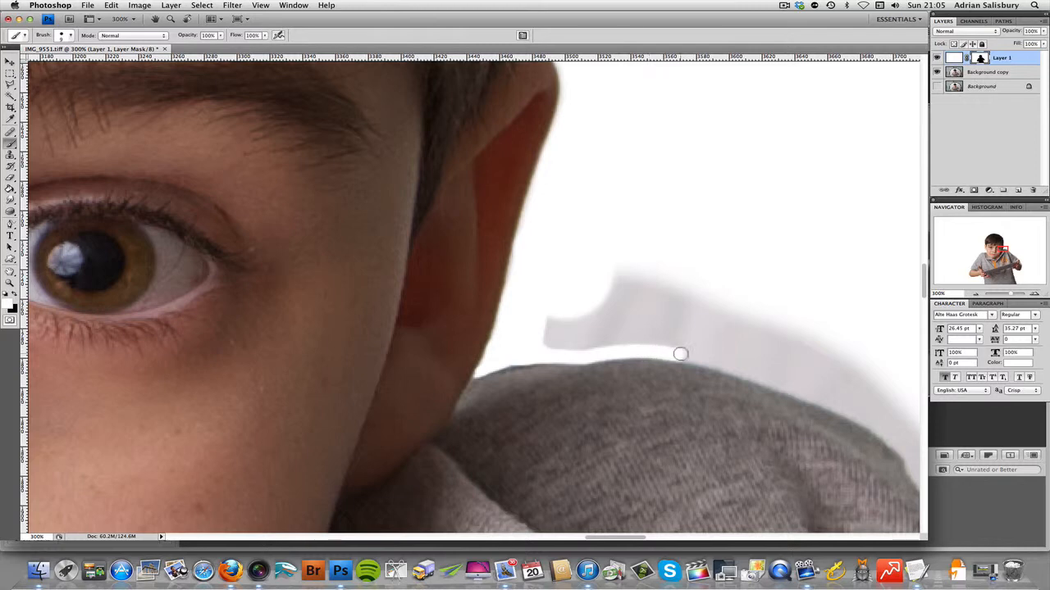
Step: Enlarge the brush to 25 px and paint white on the mask over the grey halo above the top of the shoulder
{"action": "key", "text": "bracketright"}
{"action": "key", "text": "bracketright"}
{"action": "mouse_move", "coordinate": [555, 335]}
{"action": "left_mouse_down"}
{"action": "mouse_move", "coordinate": [677, 339]}
{"action": "mouse_move", "coordinate": [552, 317]}
{"action": "mouse_move", "coordinate": [619, 266]}
{"action": "mouse_move", "coordinate": [653, 295]}
{"action": "mouse_move", "coordinate": [613, 281]}
{"action": "mouse_move", "coordinate": [646, 276]}
{"action": "mouse_move", "coordinate": [701, 213]}
{"action": "left_mouse_up"}
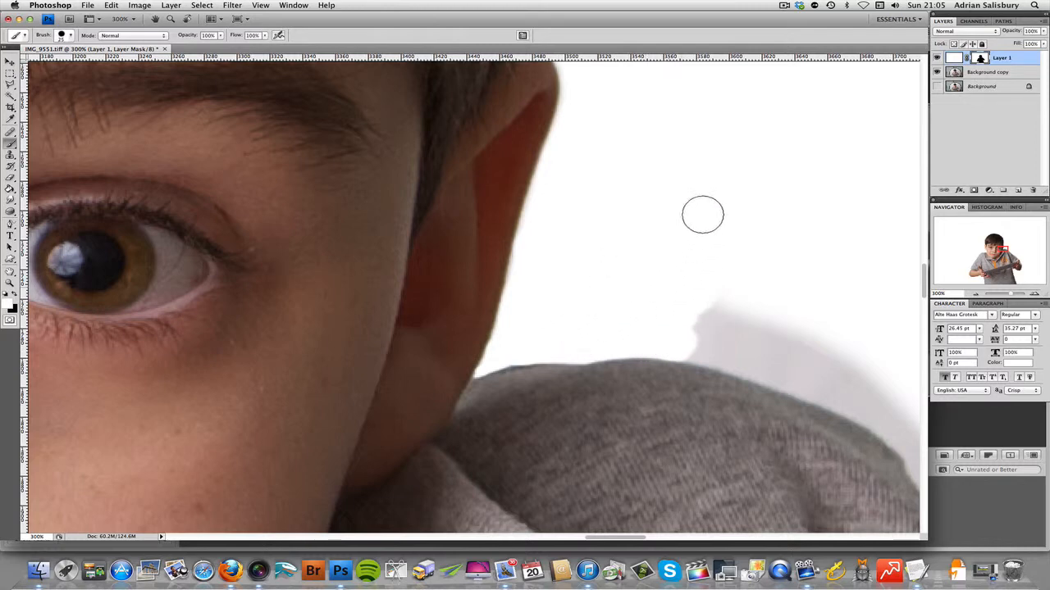
{"action": "scroll", "coordinate": [676, 313], "scroll_direction": "right", "scroll_amount": 5}
{"action": "mouse_move", "coordinate": [499, 296]}
{"action": "left_mouse_down"}
{"action": "mouse_move", "coordinate": [520, 322]}
{"action": "mouse_move", "coordinate": [485, 340]}
{"action": "mouse_move", "coordinate": [641, 392]}
{"action": "mouse_move", "coordinate": [722, 438]}
{"action": "mouse_move", "coordinate": [647, 370]}
{"action": "mouse_move", "coordinate": [547, 310]}
{"action": "mouse_move", "coordinate": [709, 390]}
{"action": "left_mouse_up"}
{"action": "scroll", "coordinate": [567, 297], "scroll_direction": "down", "scroll_amount": 5}
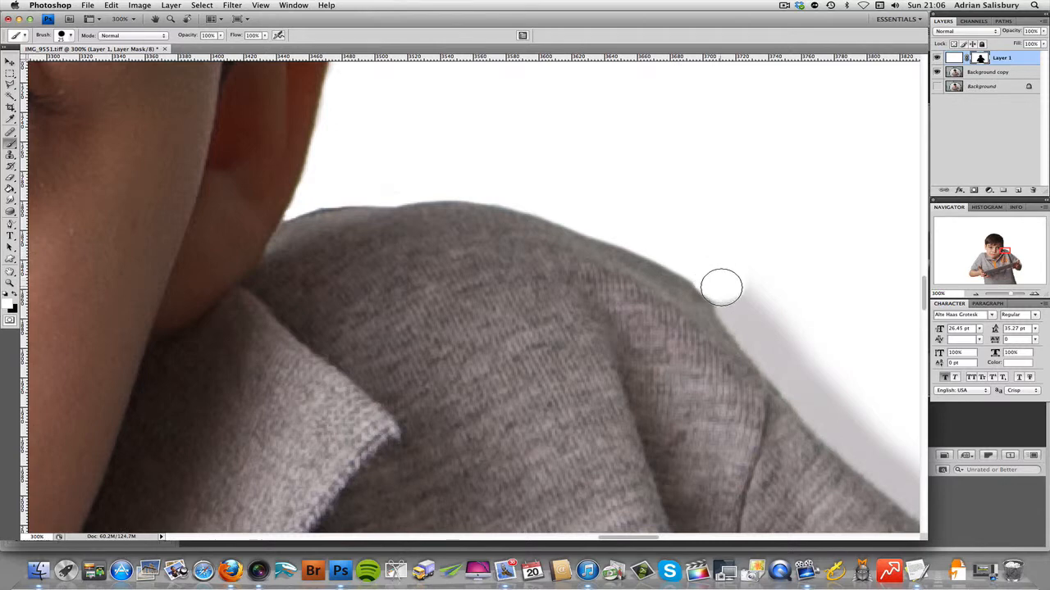
{"action": "left_click_drag", "start_coordinate": [687, 259], "coordinate": [749, 319]}
Step: Set the brush to 45 px and paint white on the mask along the outer sleeve from the shoulder to the hand
{"action": "scroll", "coordinate": [753, 287], "scroll_direction": "down", "scroll_amount": 3}
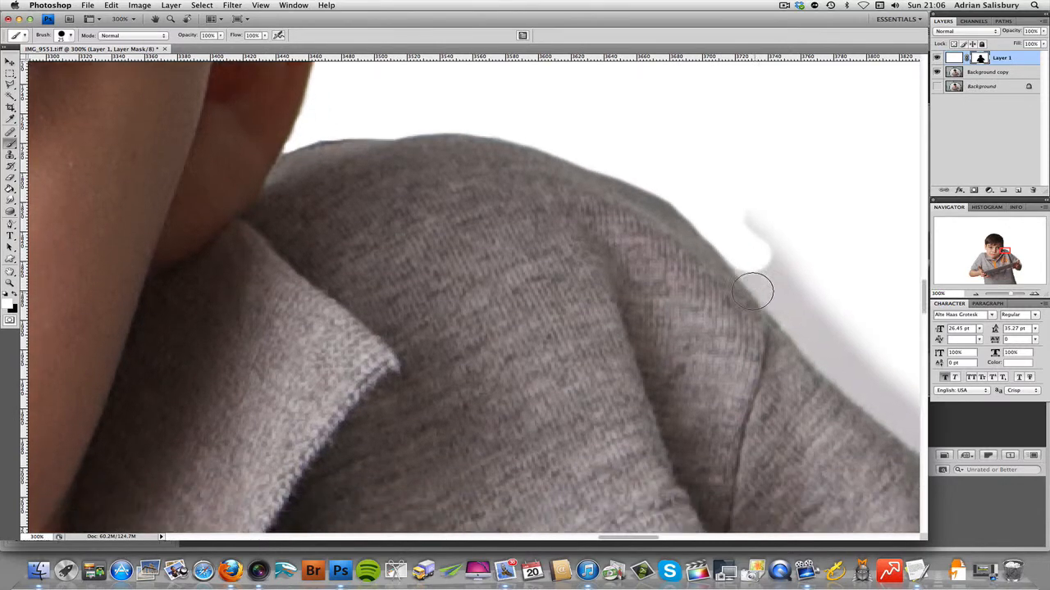
{"action": "scroll", "coordinate": [748, 290], "scroll_direction": "right", "scroll_amount": 10}
{"action": "scroll", "coordinate": [697, 287], "scroll_direction": "right", "scroll_amount": 7}
{"action": "scroll", "coordinate": [645, 284], "scroll_direction": "left", "scroll_amount": 8}
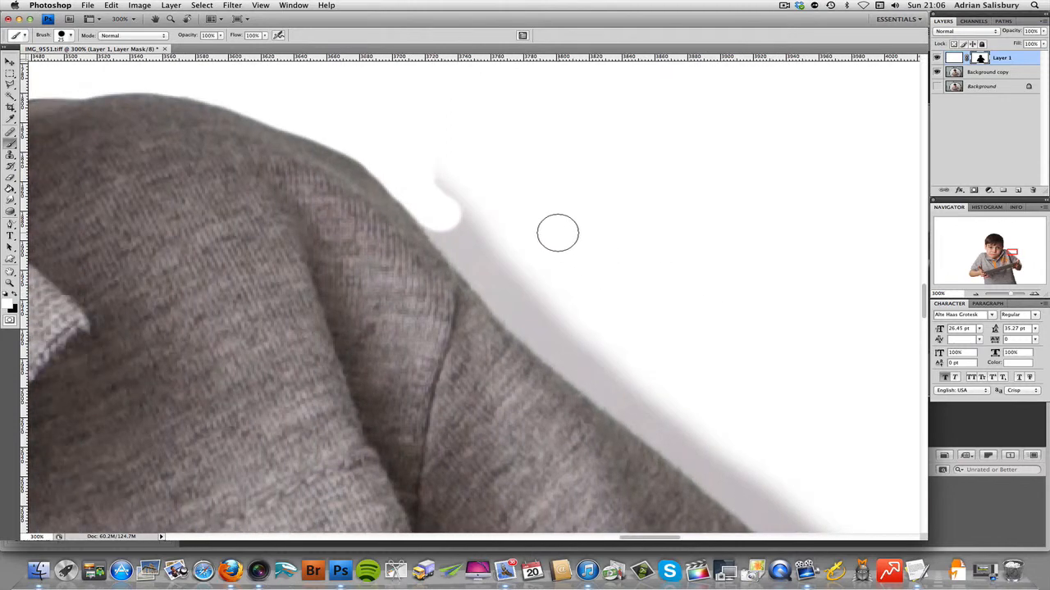
{"action": "key", "text": "z"}
{"action": "left_click", "coordinate": [545, 231], "text": "alt"}
{"action": "key", "text": "b"}
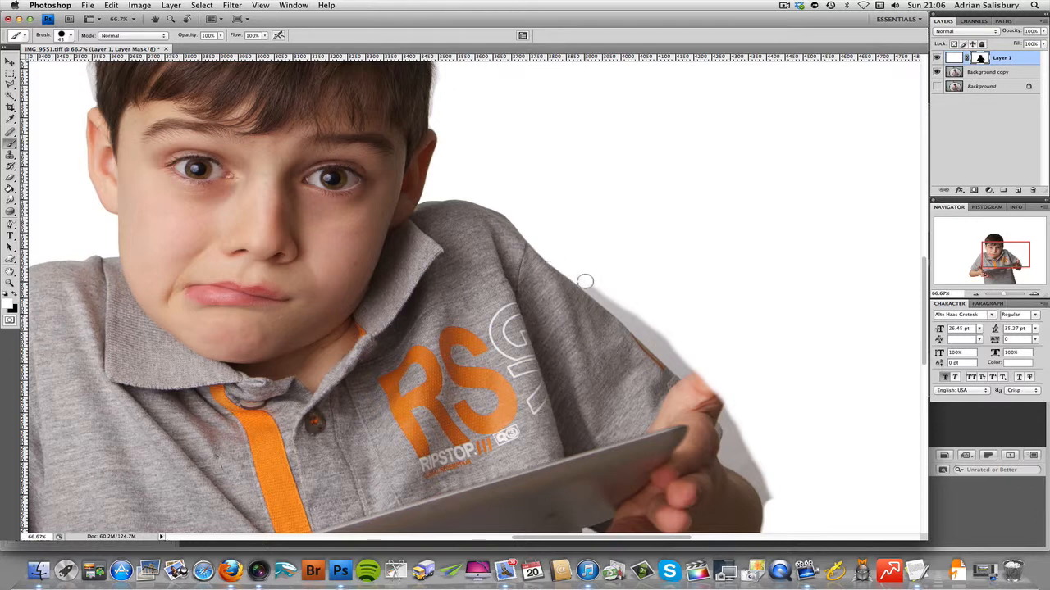
{"action": "left_click_drag", "start_coordinate": [616, 307], "coordinate": [682, 369]}
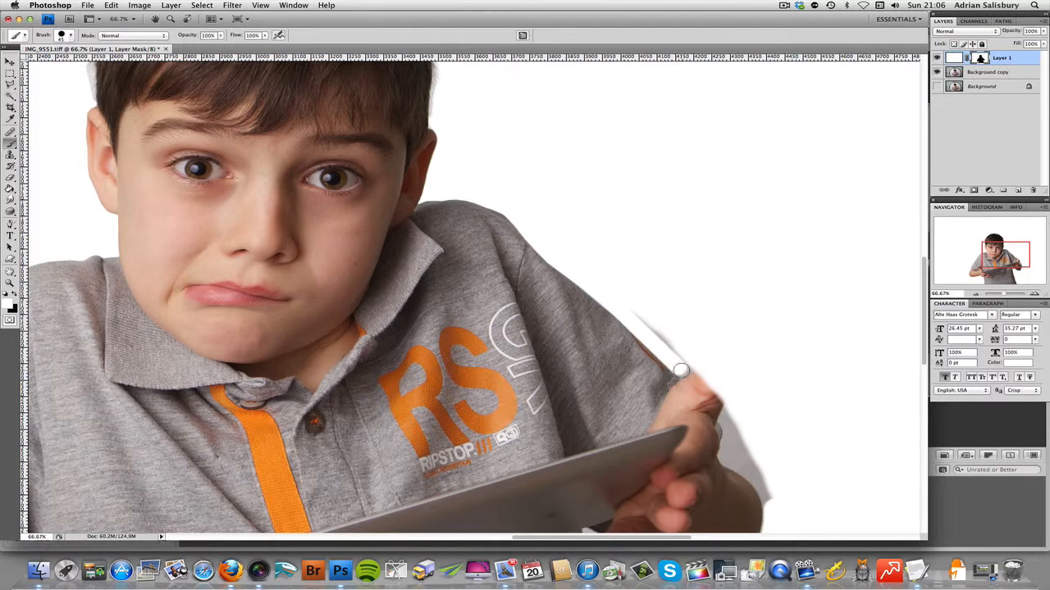
{"action": "left_click_drag", "start_coordinate": [629, 305], "coordinate": [618, 300]}
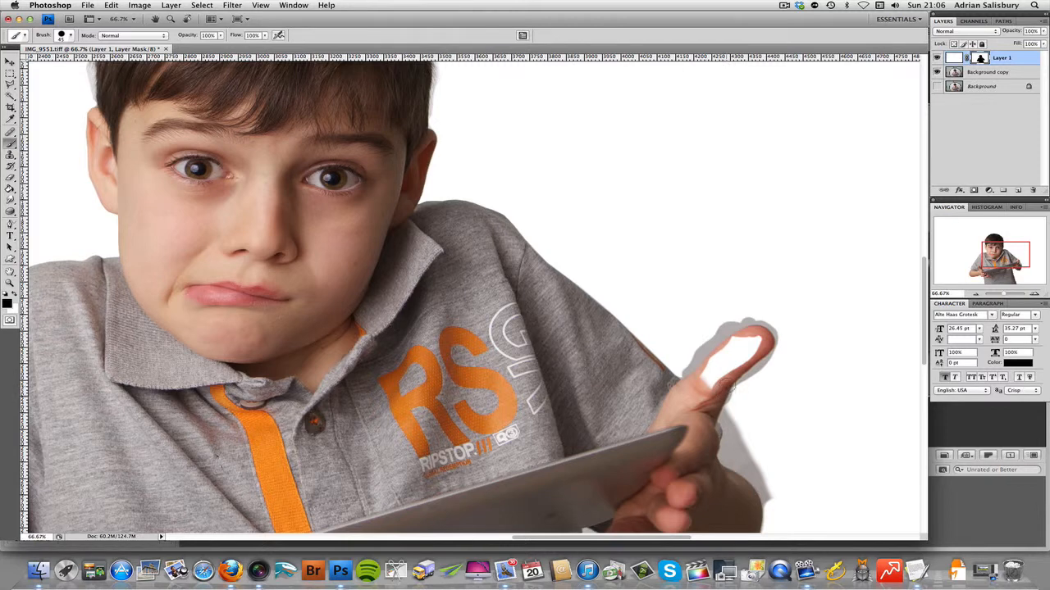
Step: Paint black on the mask to restore the hidden parts of the thumb, and switch the brush colour back to white
{"action": "left_click_drag", "start_coordinate": [722, 374], "coordinate": [755, 341]}
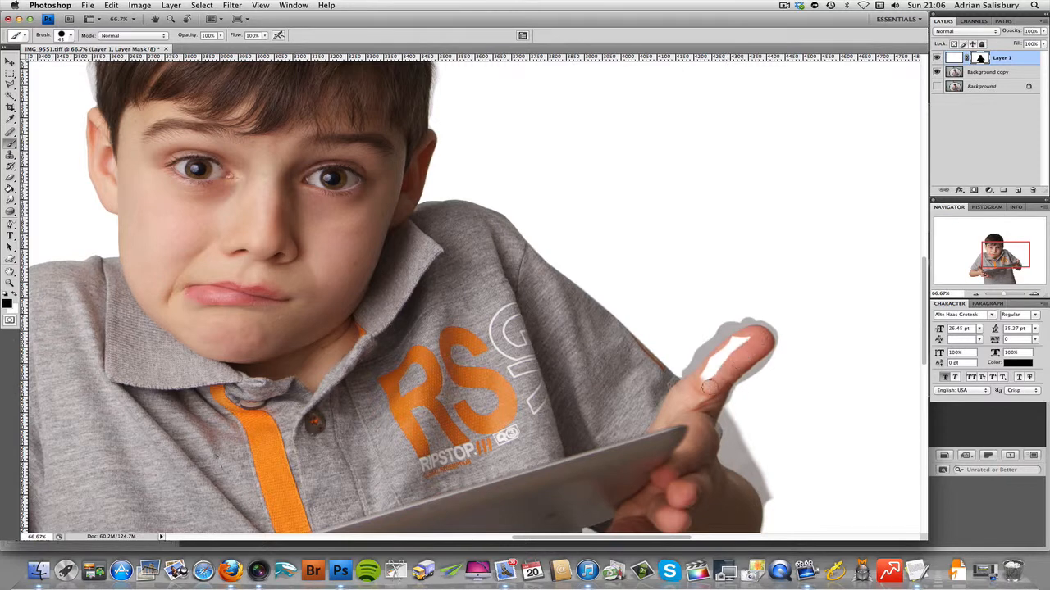
{"action": "left_click_drag", "start_coordinate": [709, 386], "coordinate": [740, 340]}
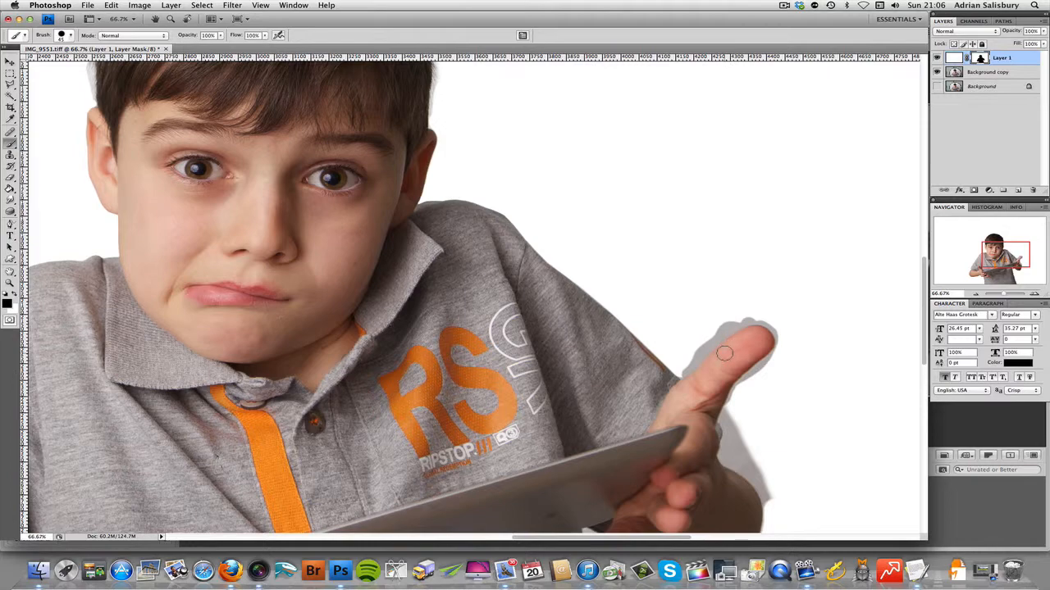
{"action": "key", "text": "x"}
Step: Reduce the brush size and paint white on the mask along the thumb's upper edge, from the sleeve corner towards the tip
{"action": "left_click", "coordinate": [695, 352], "text": "super"}
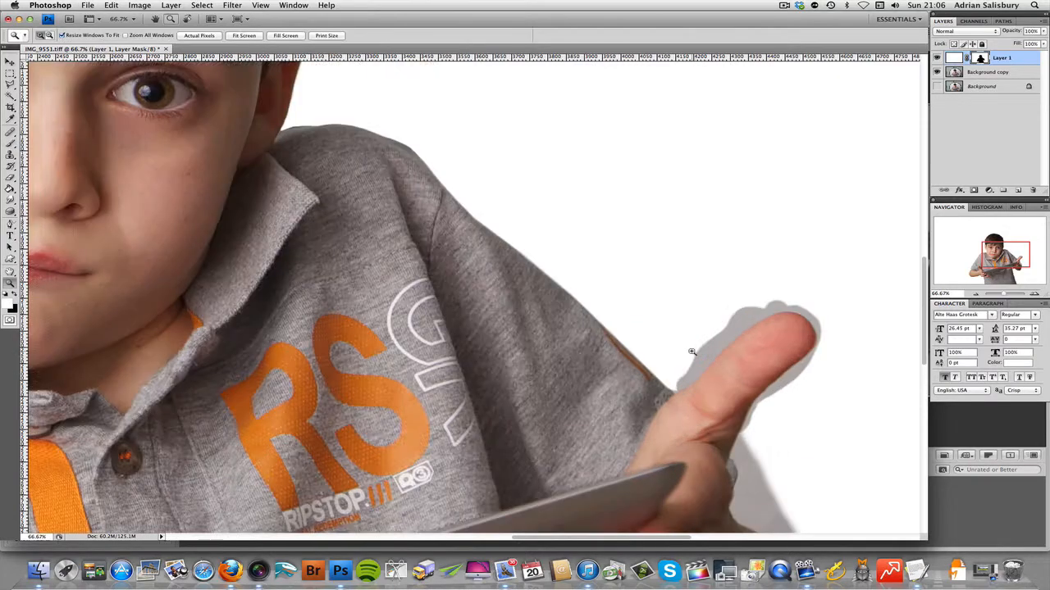
{"action": "left_click", "coordinate": [694, 352], "text": "super"}
{"action": "scroll", "coordinate": [661, 383], "scroll_direction": "down", "scroll_amount": 2}
{"action": "scroll", "coordinate": [661, 377], "scroll_direction": "down", "scroll_amount": 2}
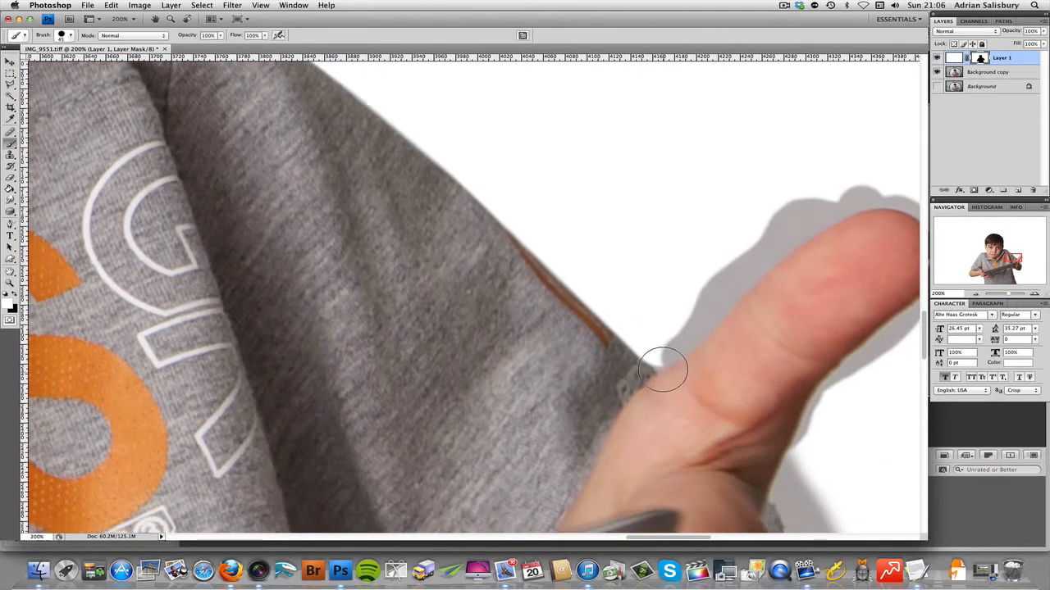
{"action": "left_click", "coordinate": [661, 345]}
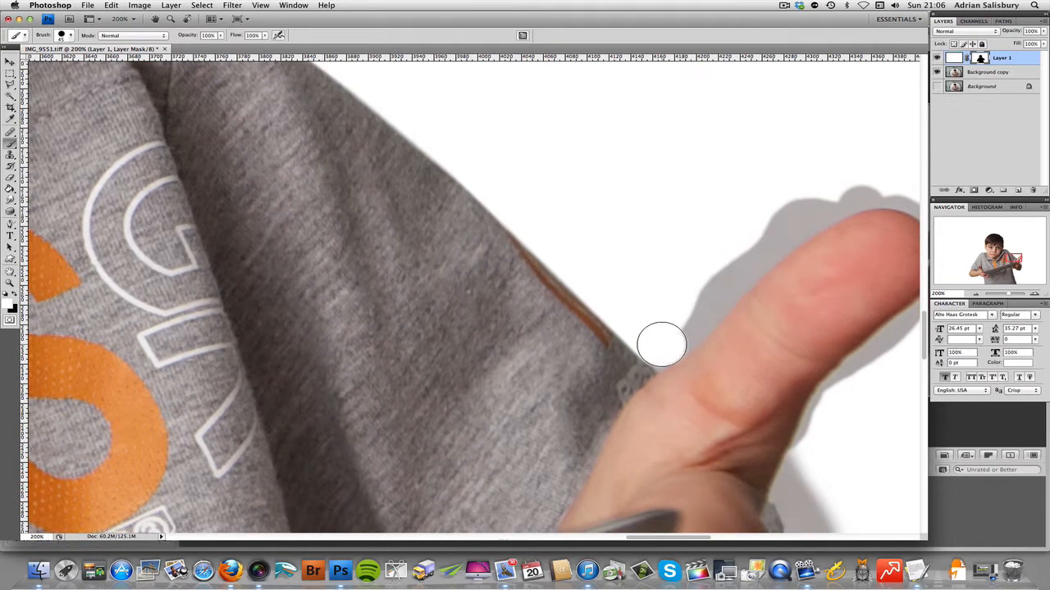
{"action": "key", "text": "bracketleft"}
{"action": "left_click", "coordinate": [743, 289], "text": "shift"}
{"action": "left_click", "coordinate": [780, 255], "text": "shift"}
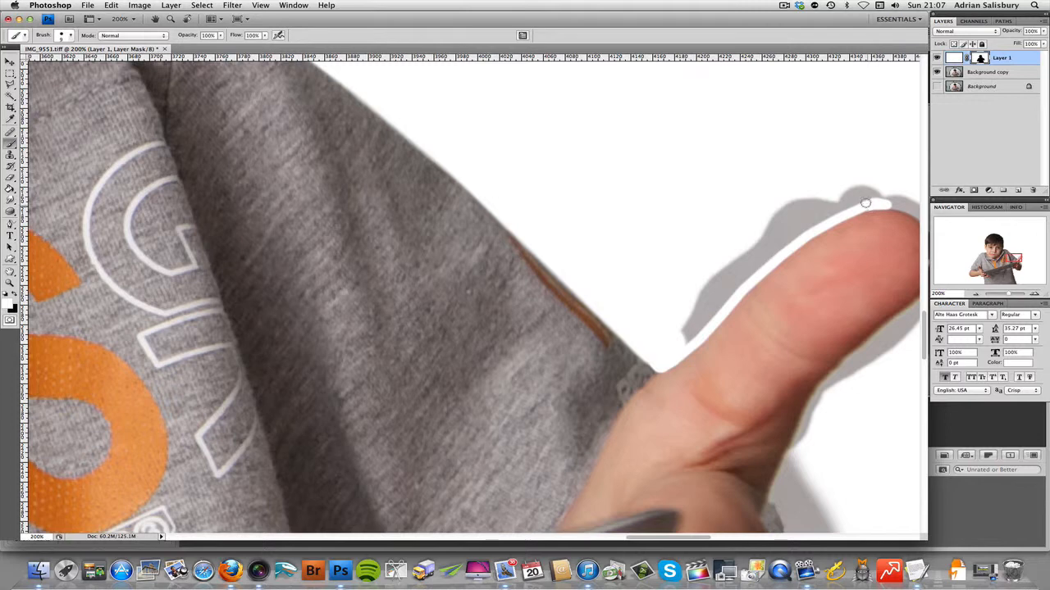
{"action": "mouse_move", "coordinate": [861, 195]}
{"action": "left_mouse_down"}
{"action": "mouse_move", "coordinate": [798, 218]}
{"action": "mouse_move", "coordinate": [811, 216]}
{"action": "mouse_move", "coordinate": [783, 207]}
{"action": "mouse_move", "coordinate": [722, 265]}
{"action": "mouse_move", "coordinate": [672, 328]}
{"action": "mouse_move", "coordinate": [678, 337]}
{"action": "mouse_move", "coordinate": [784, 239]}
{"action": "left_mouse_up"}
Step: Paint white on the mask around the thumb tip and along its underside with a 30 px brush
{"action": "scroll", "coordinate": [721, 230], "scroll_direction": "right", "scroll_amount": 5}
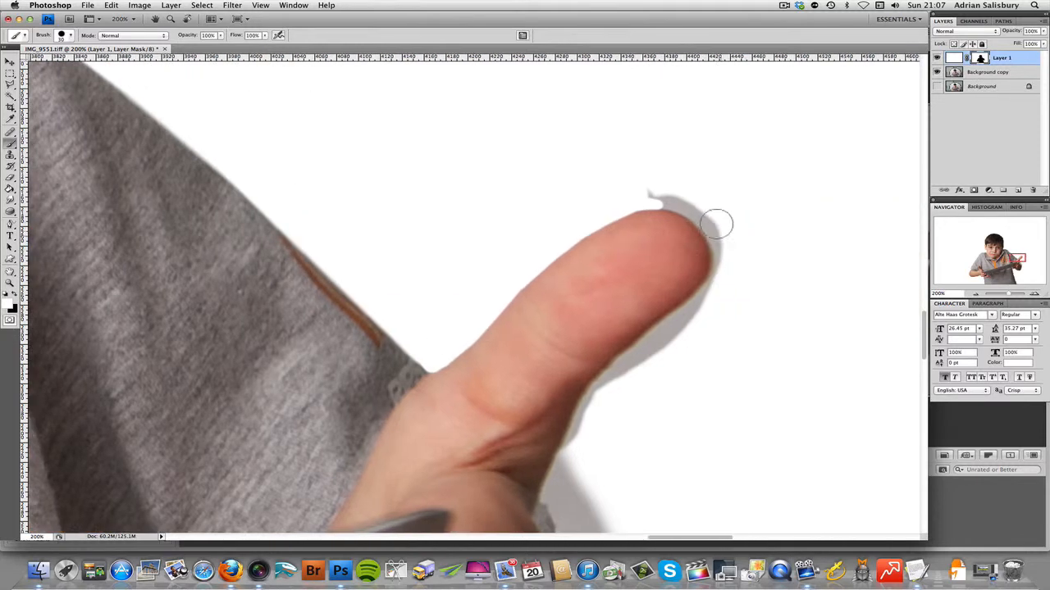
{"action": "mouse_move", "coordinate": [647, 188]}
{"action": "left_mouse_down"}
{"action": "mouse_move", "coordinate": [693, 204]}
{"action": "mouse_move", "coordinate": [720, 231]}
{"action": "left_mouse_up"}
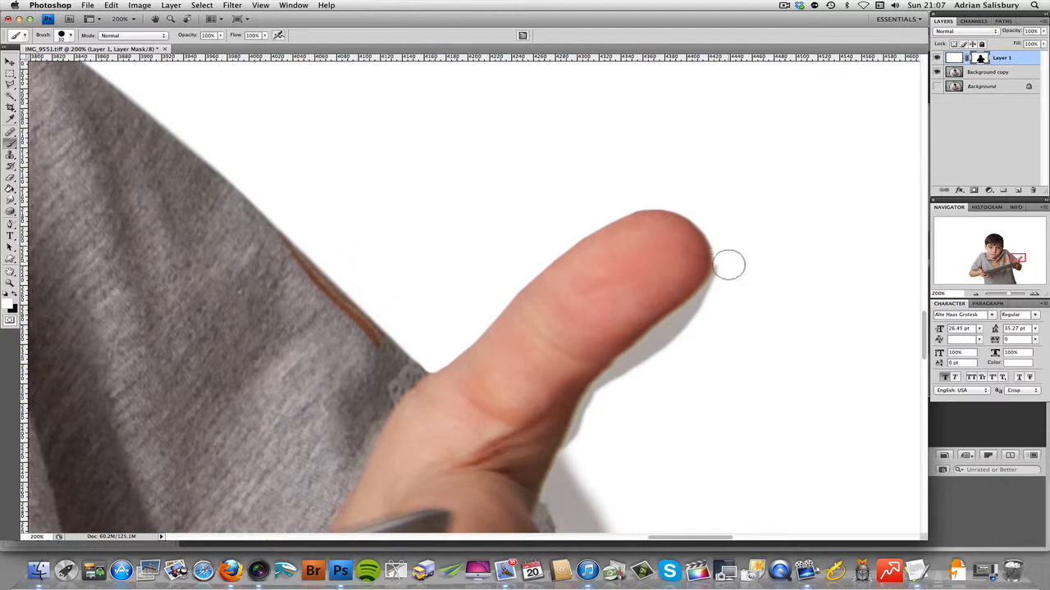
{"action": "mouse_move", "coordinate": [706, 308]}
{"action": "left_mouse_down"}
{"action": "mouse_move", "coordinate": [668, 338]}
{"action": "mouse_move", "coordinate": [720, 290]}
{"action": "mouse_move", "coordinate": [698, 322]}
{"action": "mouse_move", "coordinate": [627, 374]}
{"action": "mouse_move", "coordinate": [653, 346]}
{"action": "mouse_move", "coordinate": [663, 340]}
{"action": "mouse_move", "coordinate": [608, 389]}
{"action": "mouse_move", "coordinate": [556, 494]}
{"action": "mouse_move", "coordinate": [587, 432]}
{"action": "left_mouse_up"}
Step: Paint white on the mask over the grey patch beside the back of the hand and around the curve of the arm
{"action": "scroll", "coordinate": [629, 434], "scroll_direction": "down", "scroll_amount": 5}
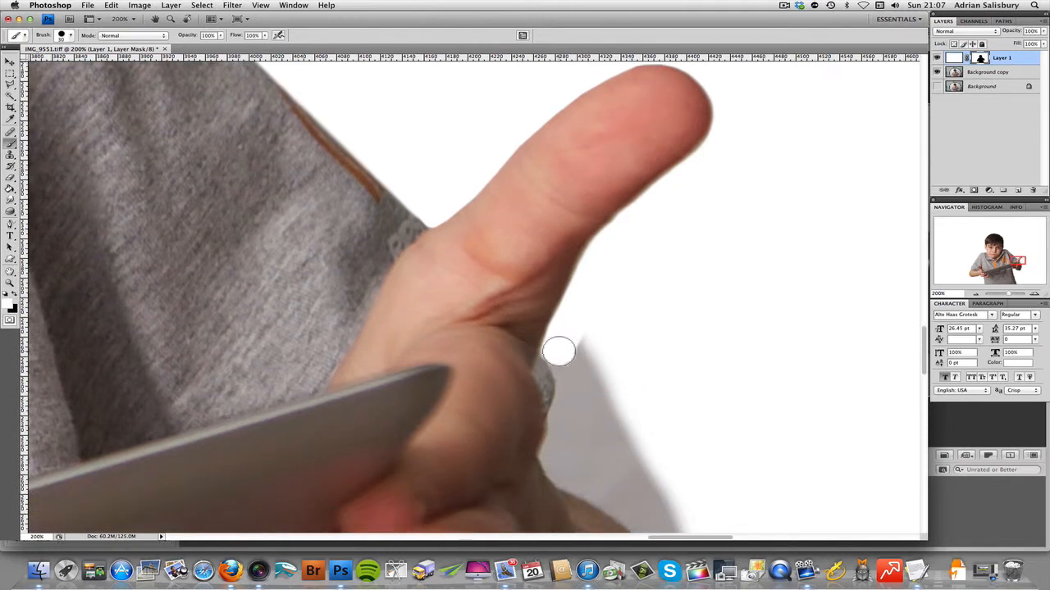
{"action": "mouse_move", "coordinate": [561, 362]}
{"action": "left_mouse_down"}
{"action": "mouse_move", "coordinate": [556, 462]}
{"action": "mouse_move", "coordinate": [582, 364]}
{"action": "mouse_move", "coordinate": [579, 333]}
{"action": "mouse_move", "coordinate": [623, 404]}
{"action": "mouse_move", "coordinate": [594, 425]}
{"action": "mouse_move", "coordinate": [584, 459]}
{"action": "left_mouse_up"}
{"action": "scroll", "coordinate": [640, 363], "scroll_direction": "down", "scroll_amount": 8}
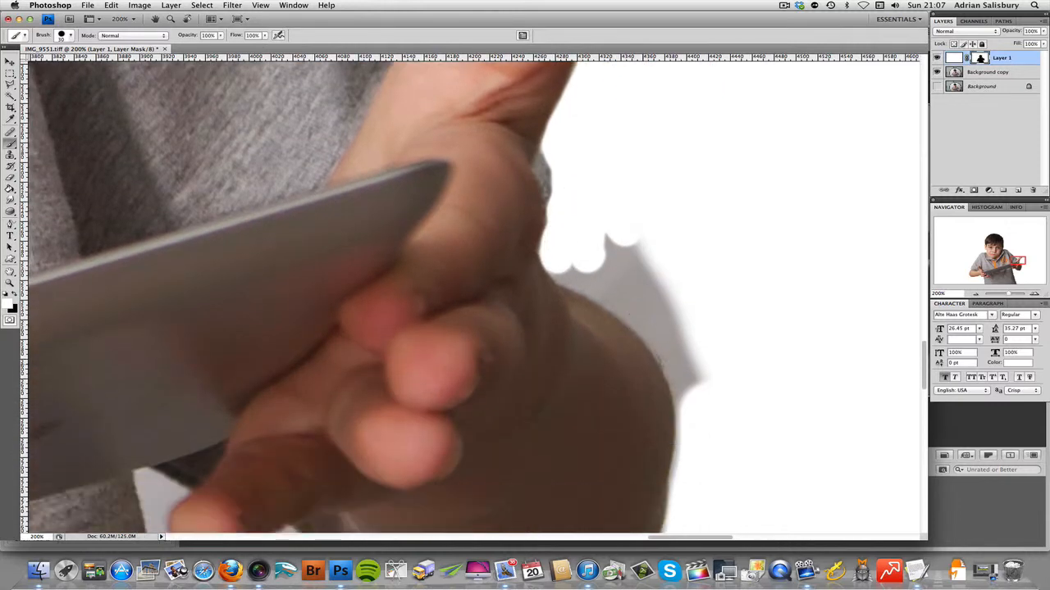
{"action": "mouse_move", "coordinate": [596, 261]}
{"action": "left_mouse_down"}
{"action": "mouse_move", "coordinate": [560, 246]}
{"action": "mouse_move", "coordinate": [637, 288]}
{"action": "mouse_move", "coordinate": [614, 276]}
{"action": "mouse_move", "coordinate": [663, 317]}
{"action": "mouse_move", "coordinate": [682, 354]}
{"action": "left_mouse_up"}
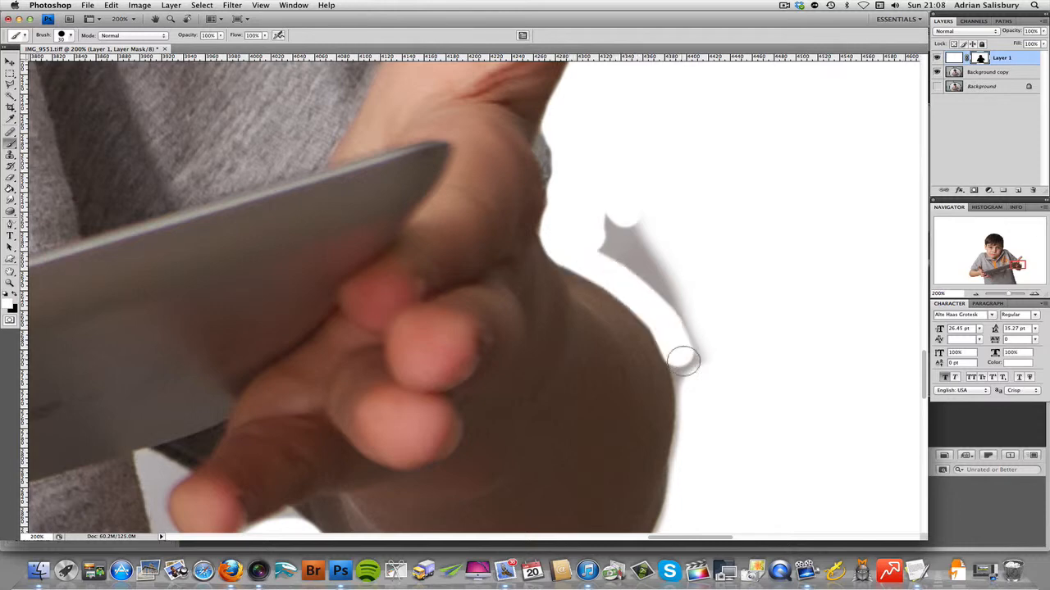
{"action": "mouse_move", "coordinate": [691, 402]}
{"action": "left_mouse_down"}
{"action": "mouse_move", "coordinate": [661, 278]}
{"action": "mouse_move", "coordinate": [621, 237]}
{"action": "mouse_move", "coordinate": [625, 210]}
{"action": "mouse_move", "coordinate": [691, 321]}
{"action": "mouse_move", "coordinate": [614, 217]}
{"action": "mouse_move", "coordinate": [656, 284]}
{"action": "left_mouse_up"}
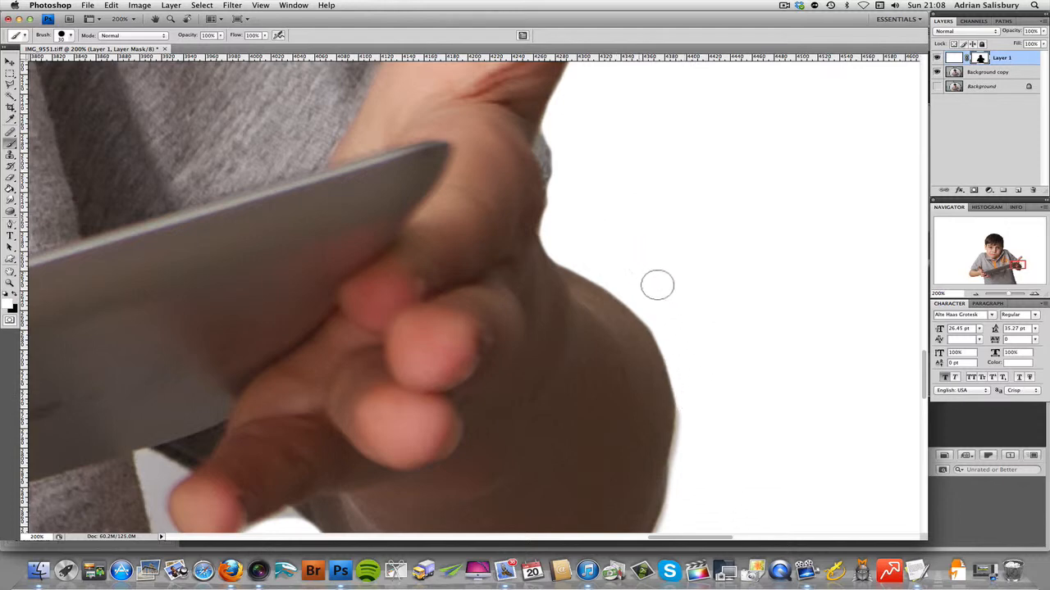
Step: Outline the grey gap between the lowest fingertip, tablet and shirt in white with a 10 px brush, and fill it
{"action": "scroll", "coordinate": [720, 243], "scroll_direction": "down", "scroll_amount": 3}
{"action": "scroll", "coordinate": [720, 244], "scroll_direction": "down", "scroll_amount": 4}
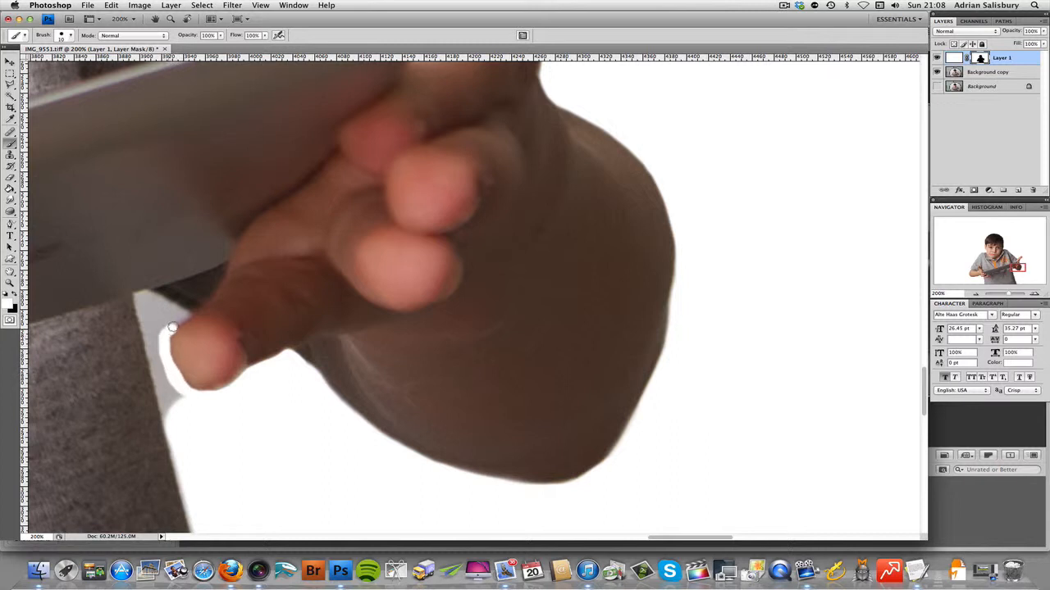
{"action": "left_click", "coordinate": [145, 294], "text": "shift"}
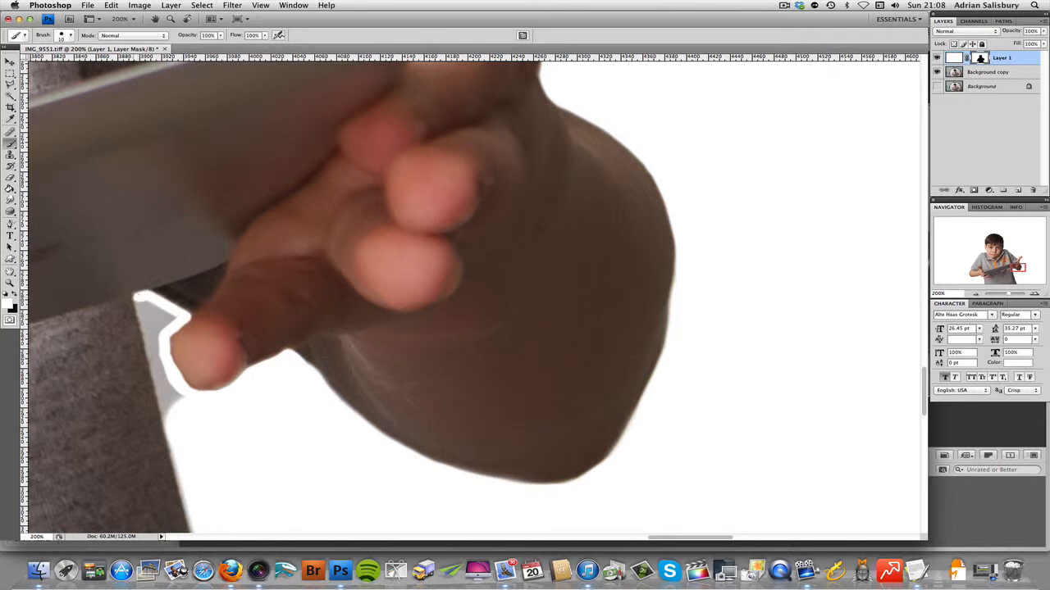
{"action": "left_click", "coordinate": [171, 416], "text": "shift"}
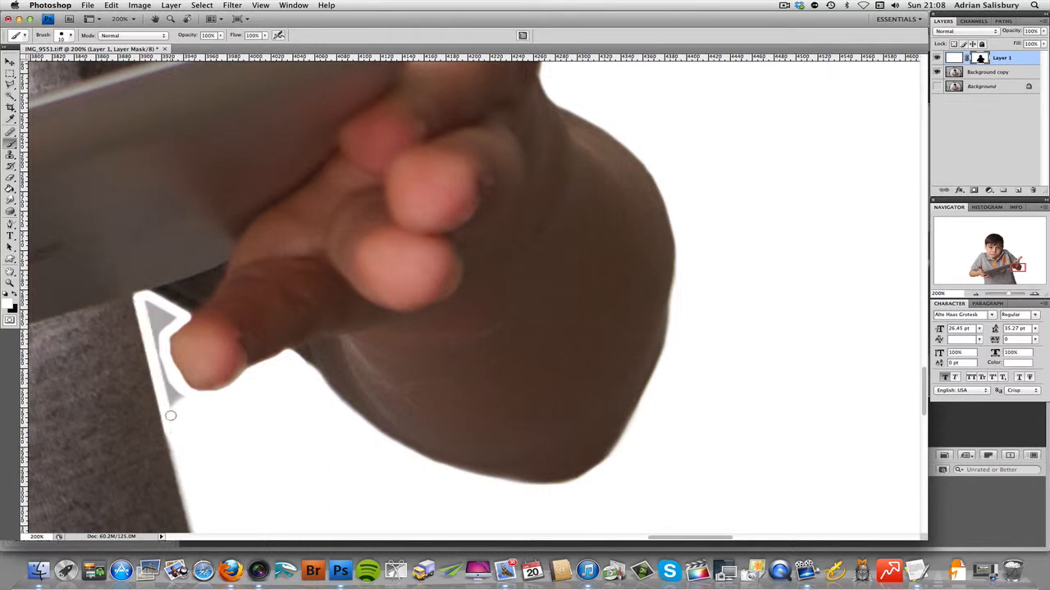
{"action": "left_click", "coordinate": [149, 304], "text": "shift"}
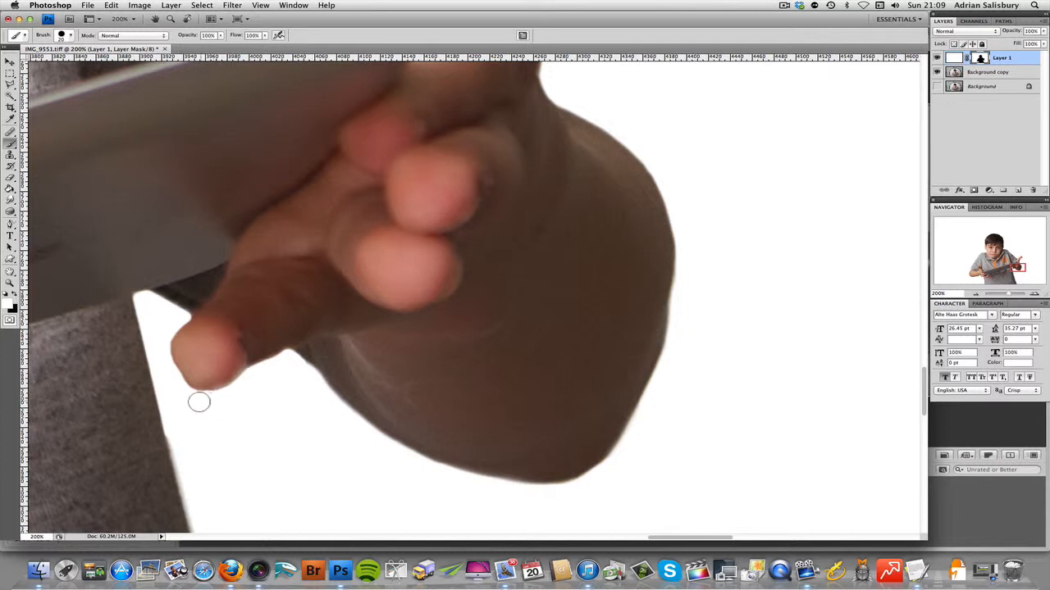
Step: Paint white on the mask along the shirt's side edge below the hand, smoothing it down towards the hem
{"action": "scroll", "coordinate": [182, 419], "scroll_direction": "down", "scroll_amount": 4}
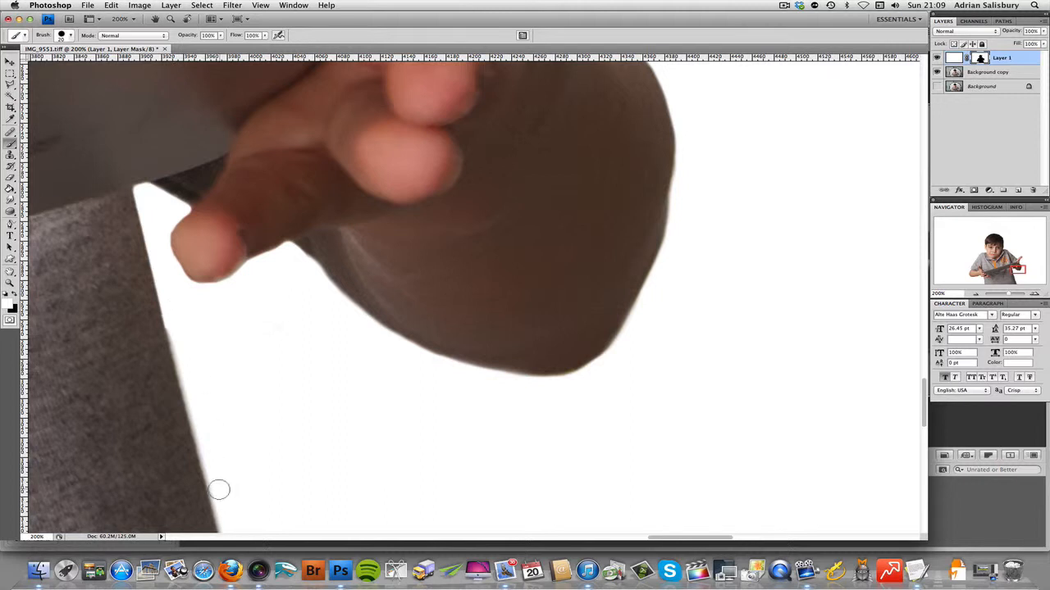
{"action": "scroll", "coordinate": [251, 483], "scroll_direction": "down", "scroll_amount": 4}
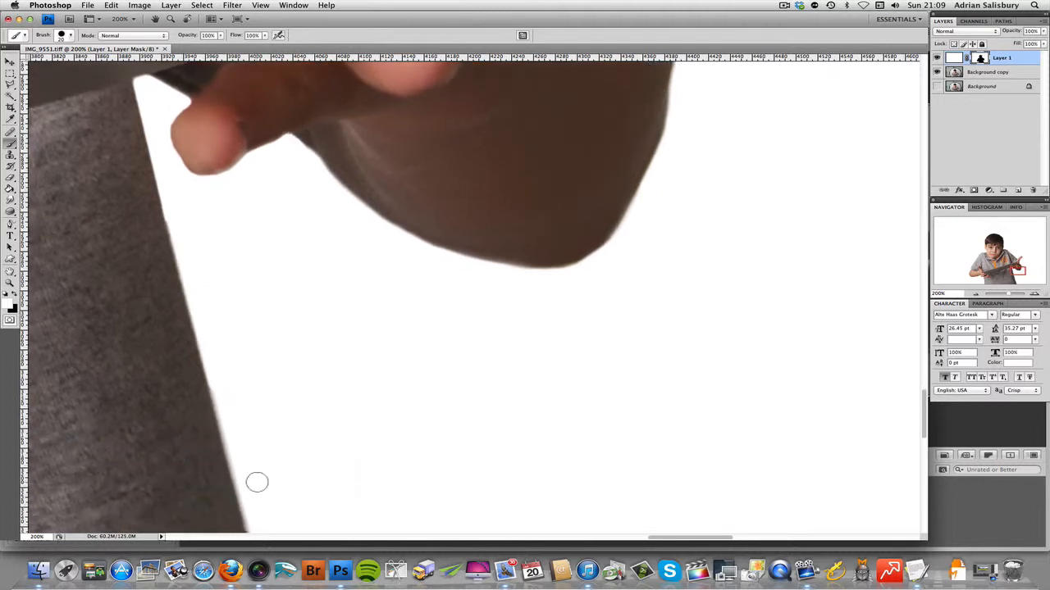
{"action": "scroll", "coordinate": [260, 470], "scroll_direction": "down", "scroll_amount": 6}
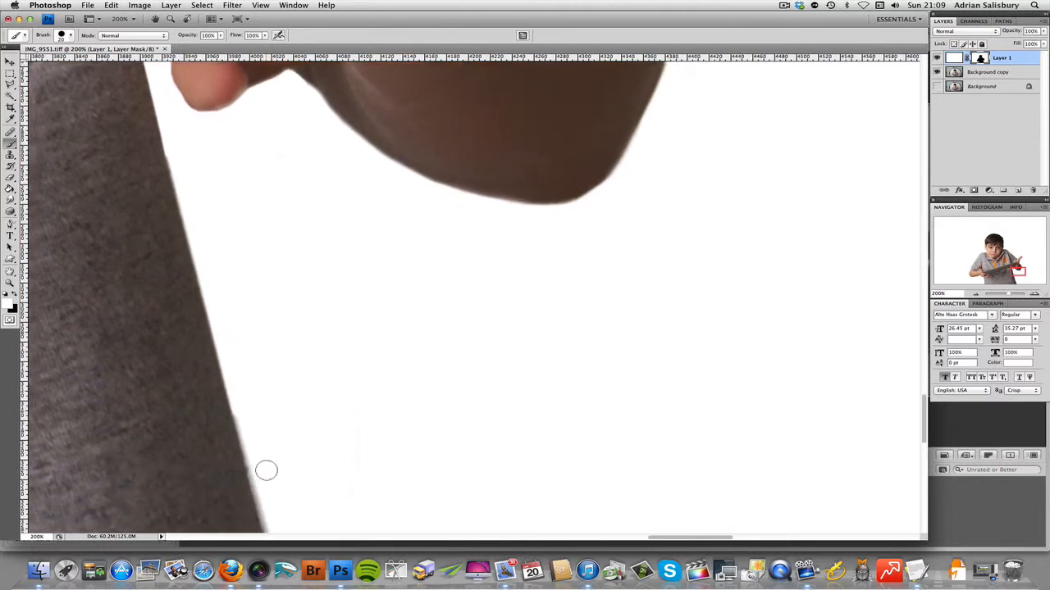
{"action": "scroll", "coordinate": [293, 464], "scroll_direction": "down", "scroll_amount": 6}
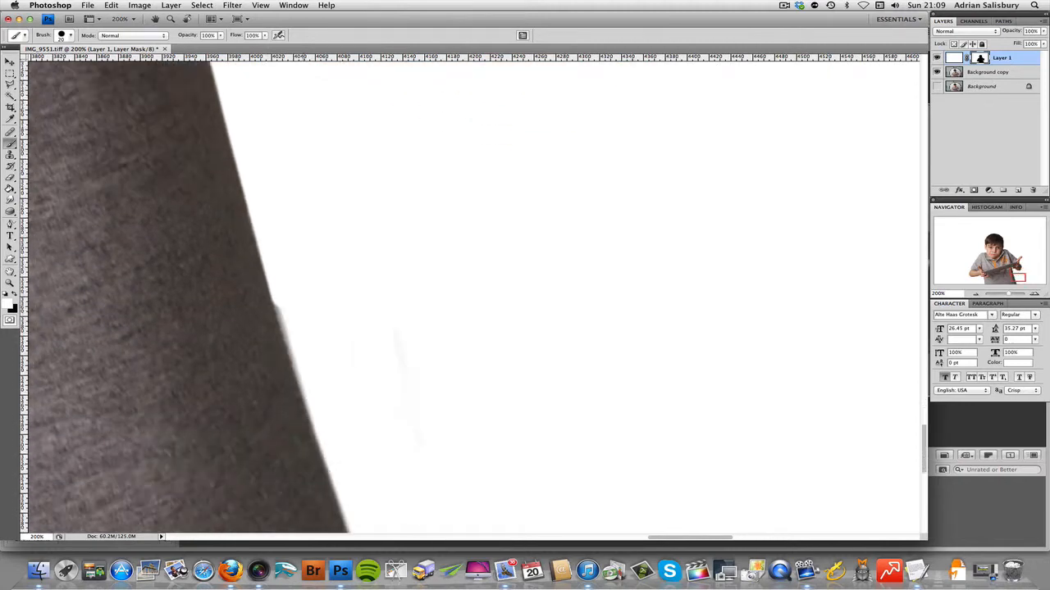
{"action": "left_click", "coordinate": [334, 433], "text": "shift"}
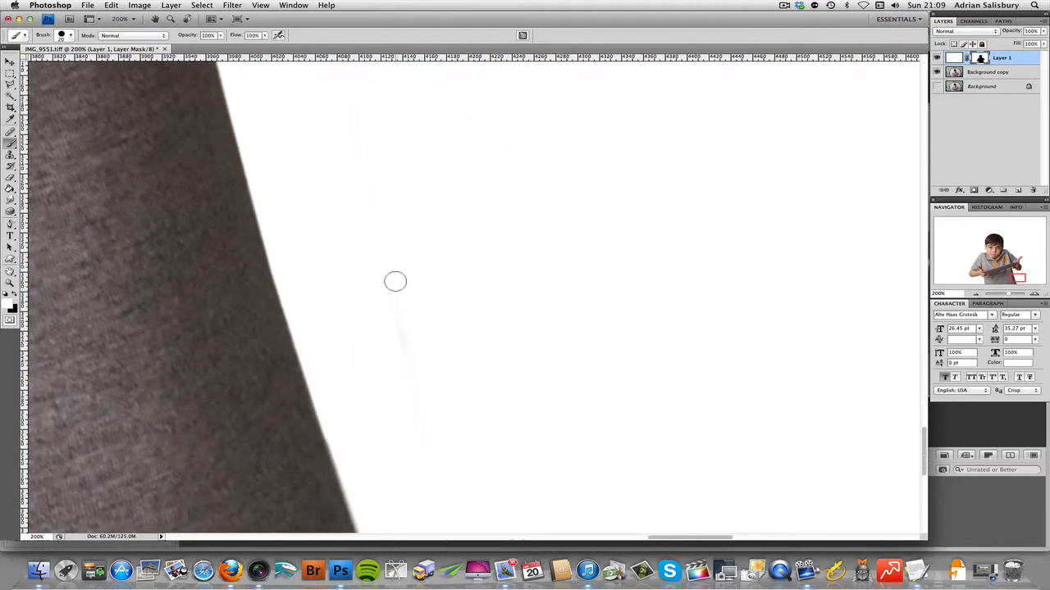
Step: Examine the whole cutout, and inspect the edges of the hair, ears and shoulders for remaining grey halo
{"action": "key", "text": "z"}
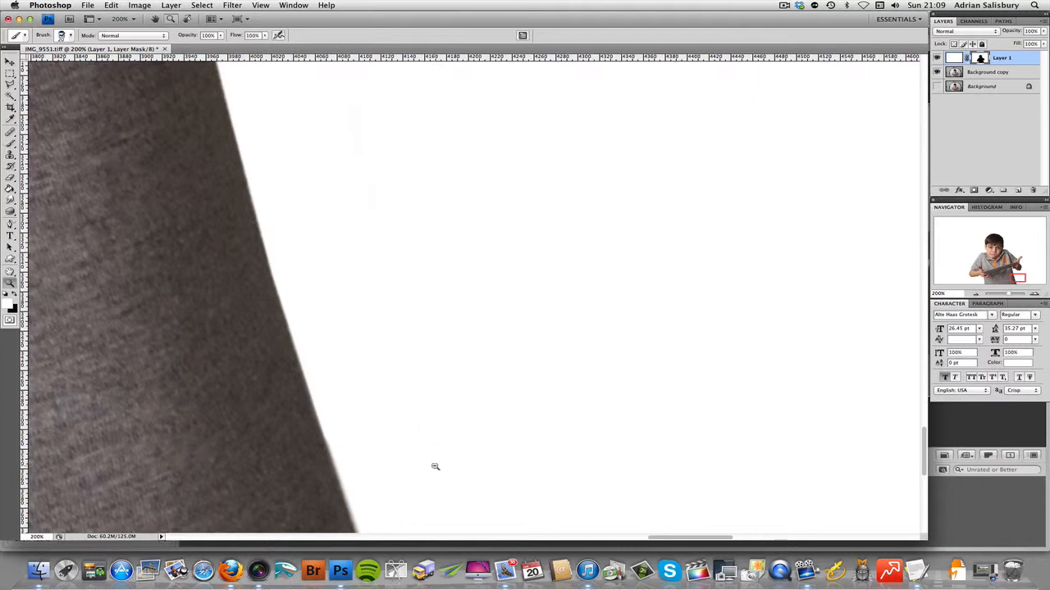
{"action": "left_click", "coordinate": [436, 467], "text": "alt"}
{"action": "left_click", "coordinate": [436, 467], "text": "alt"}
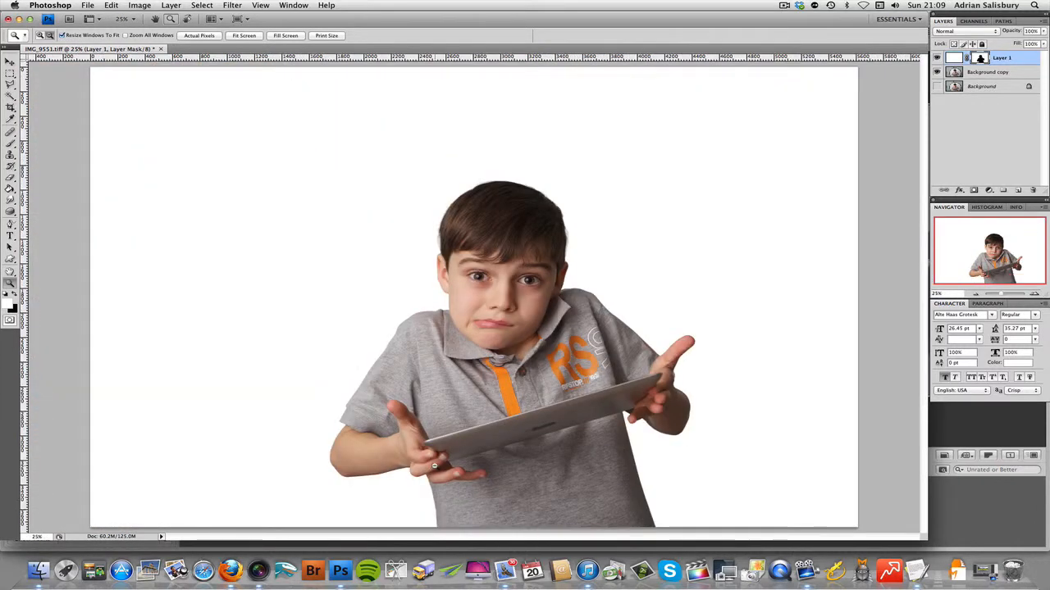
{"action": "left_click", "coordinate": [451, 336]}
{"action": "left_click", "coordinate": [482, 341]}
{"action": "key", "text": "b"}
{"action": "scroll", "coordinate": [482, 340], "scroll_direction": "up", "scroll_amount": 2}
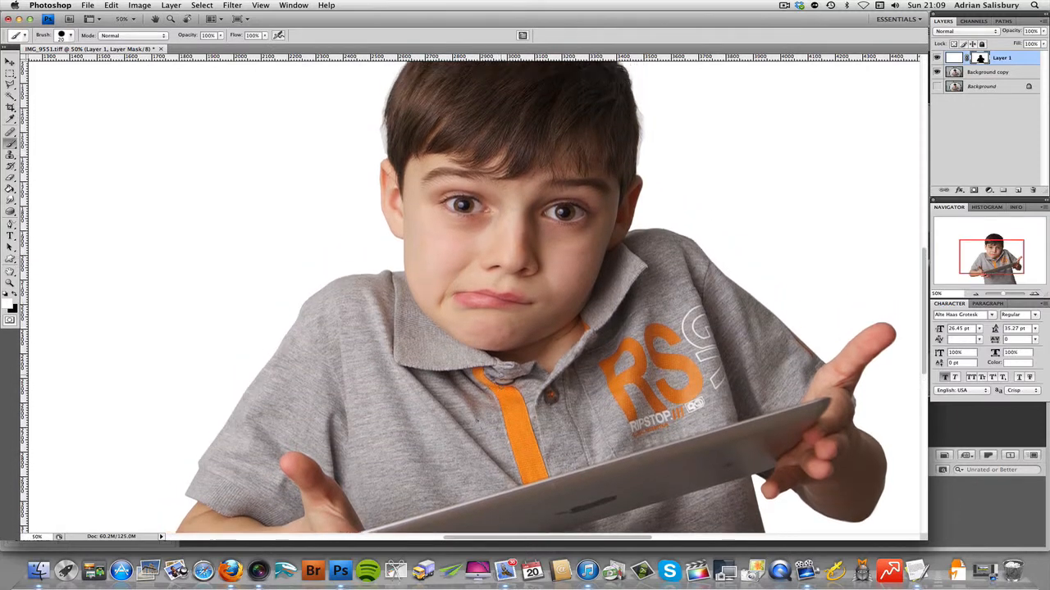
{"action": "scroll", "coordinate": [500, 375], "scroll_direction": "up", "scroll_amount": 5}
{"action": "scroll", "coordinate": [494, 377], "scroll_direction": "up", "scroll_amount": 1}
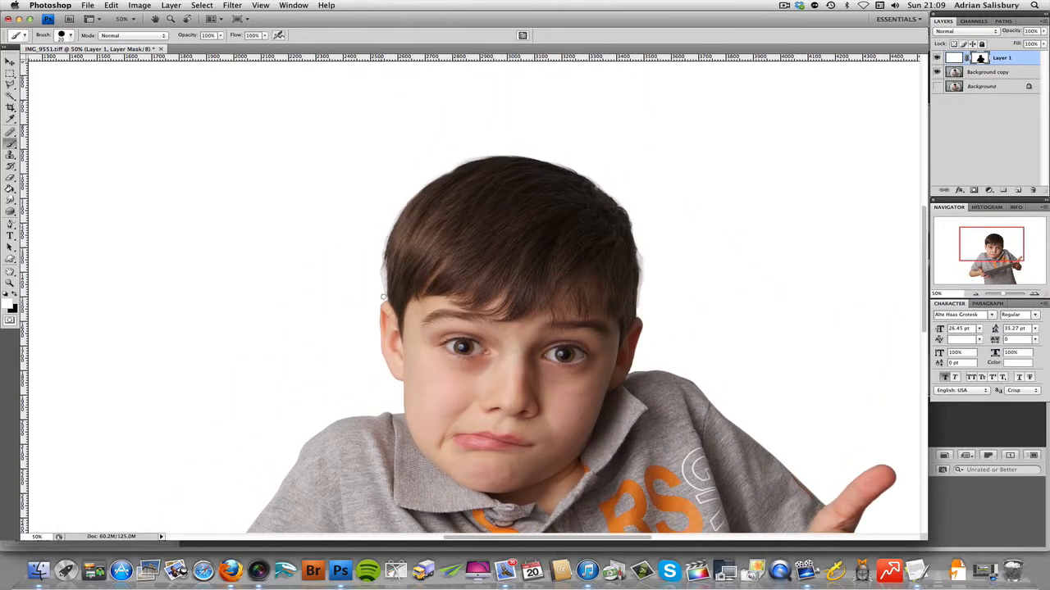
{"action": "scroll", "coordinate": [613, 345], "scroll_direction": "right", "scroll_amount": 4}
{"action": "scroll", "coordinate": [613, 345], "scroll_direction": "left", "scroll_amount": 2}
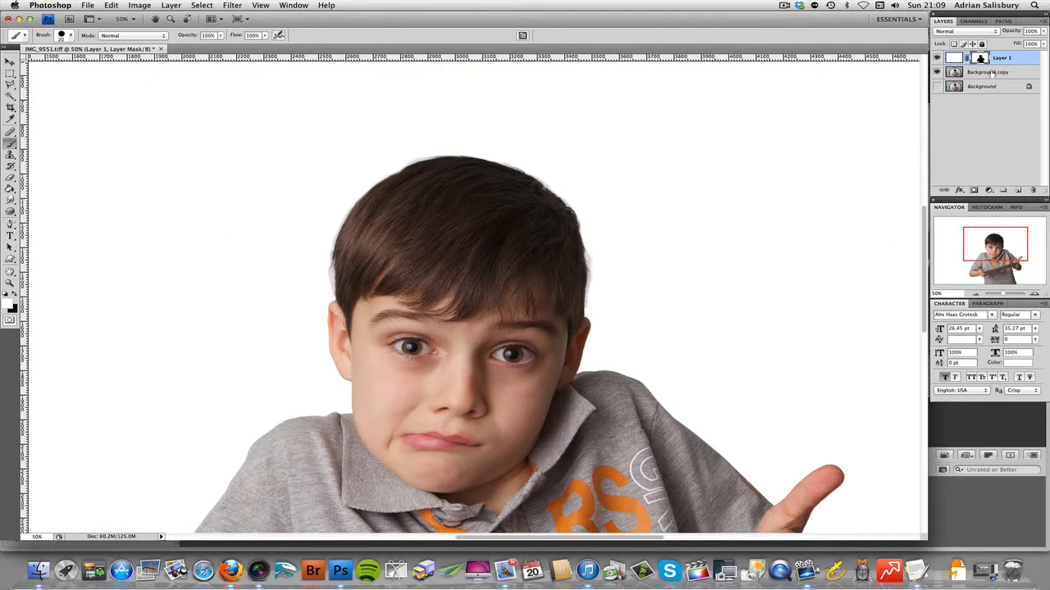
Step: Make the Background copy layer active and check its content by hiding and showing it
{"action": "left_click", "coordinate": [992, 73]}
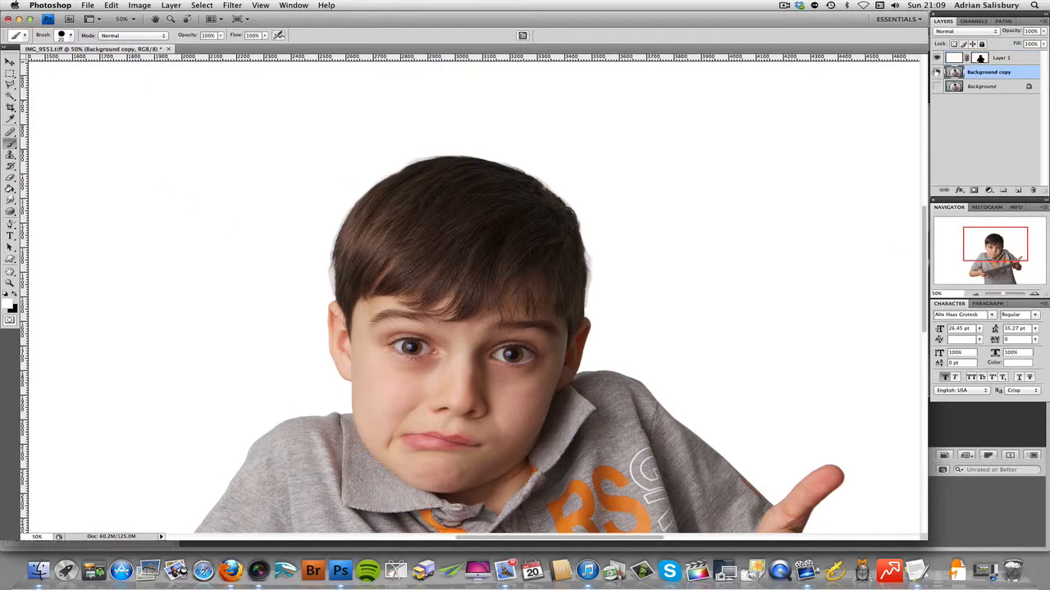
{"action": "left_click", "coordinate": [936, 73]}
{"action": "left_click", "coordinate": [937, 73]}
{"action": "left_click", "coordinate": [10, 74]}
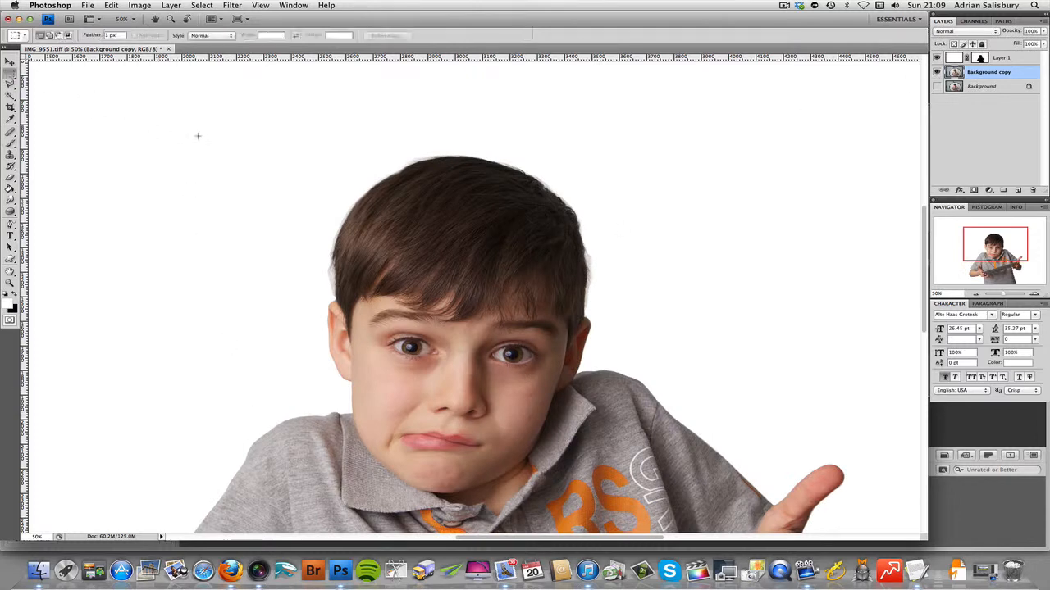
{"action": "left_click_drag", "start_coordinate": [222, 121], "coordinate": [714, 421]}
{"action": "left_click", "coordinate": [937, 58]}
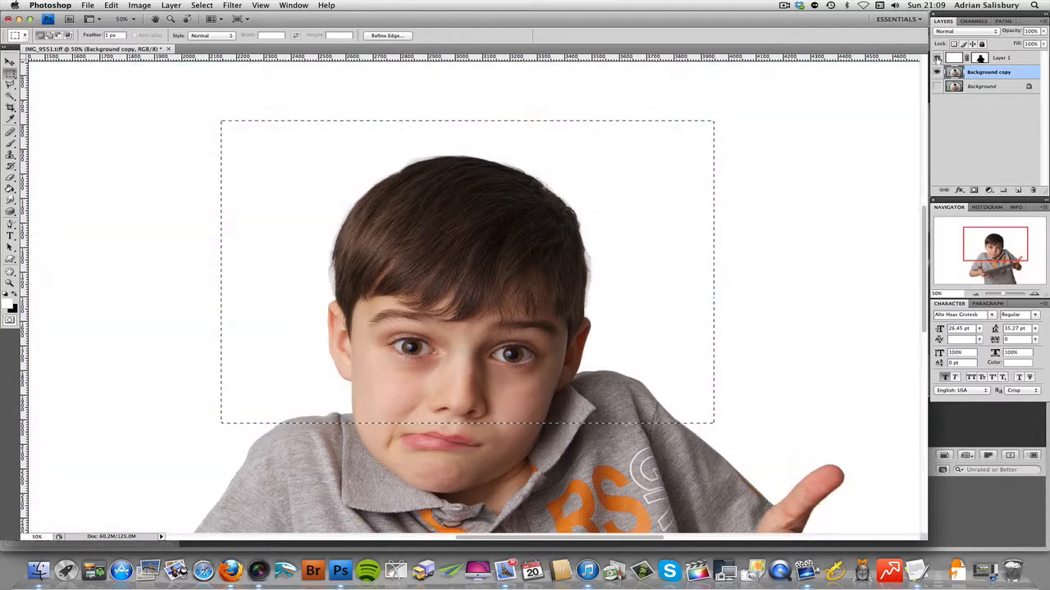
{"action": "left_click", "coordinate": [937, 58]}
{"action": "key", "text": "z"}
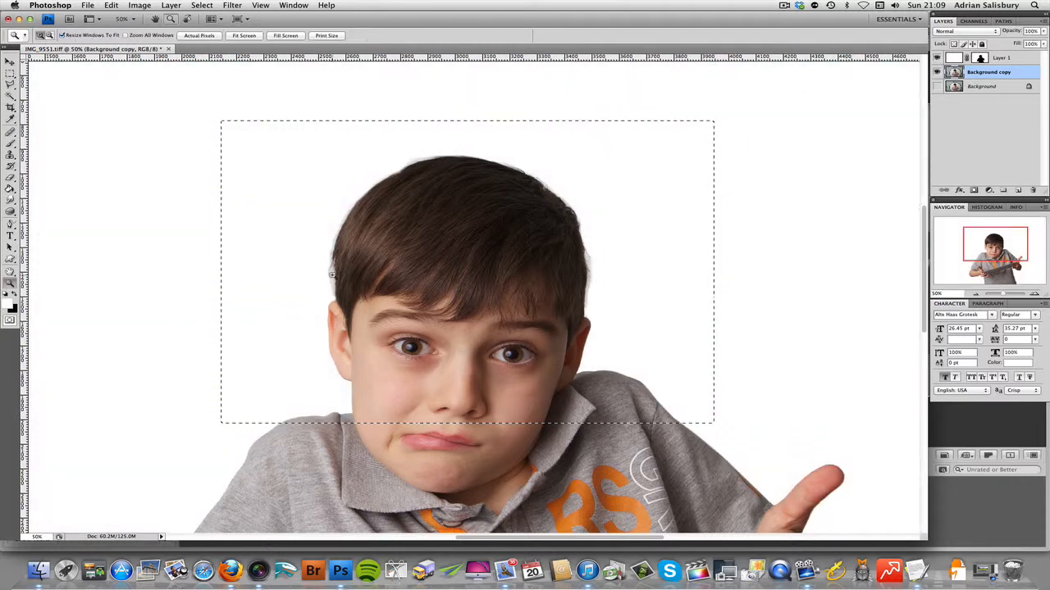
{"action": "left_click", "coordinate": [332, 275]}
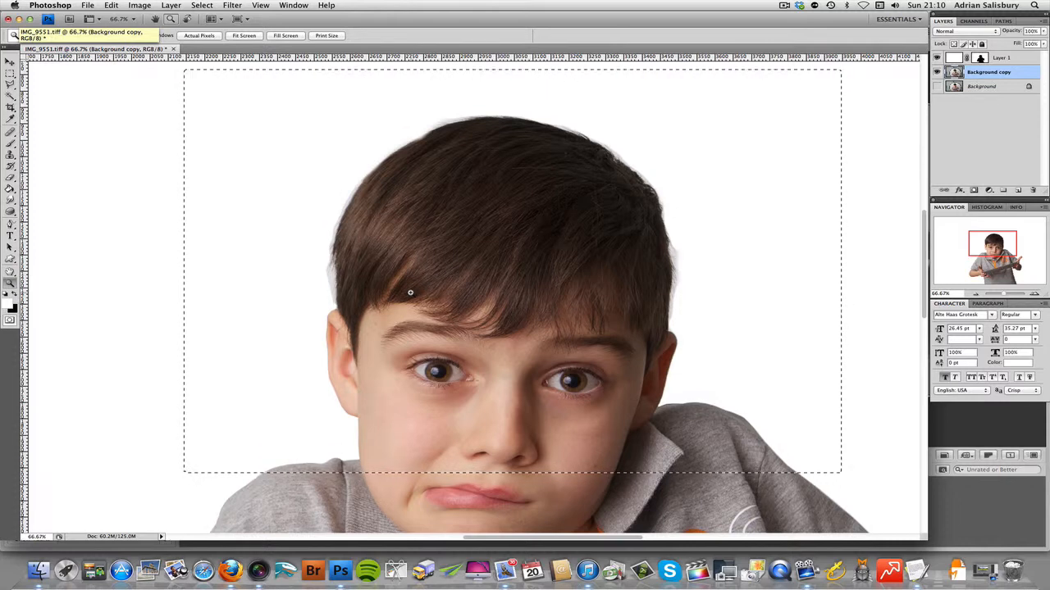
{"action": "key", "text": "super+d"}
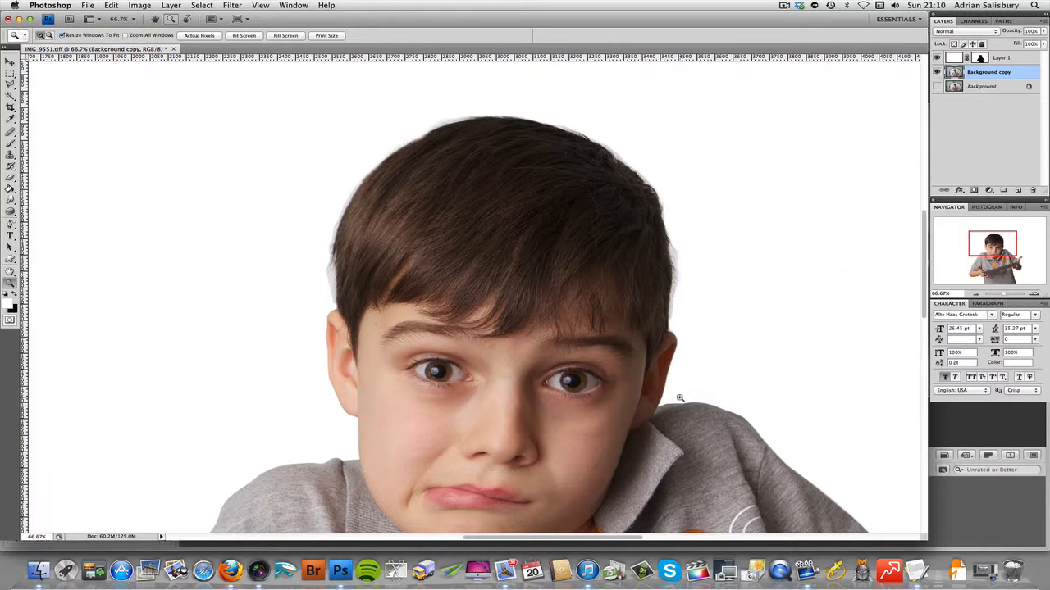
Step: Select a rectangle from just above the boy's hair down to his eyes and open the Replace Color adjustment for it
{"action": "left_click", "coordinate": [11, 73]}
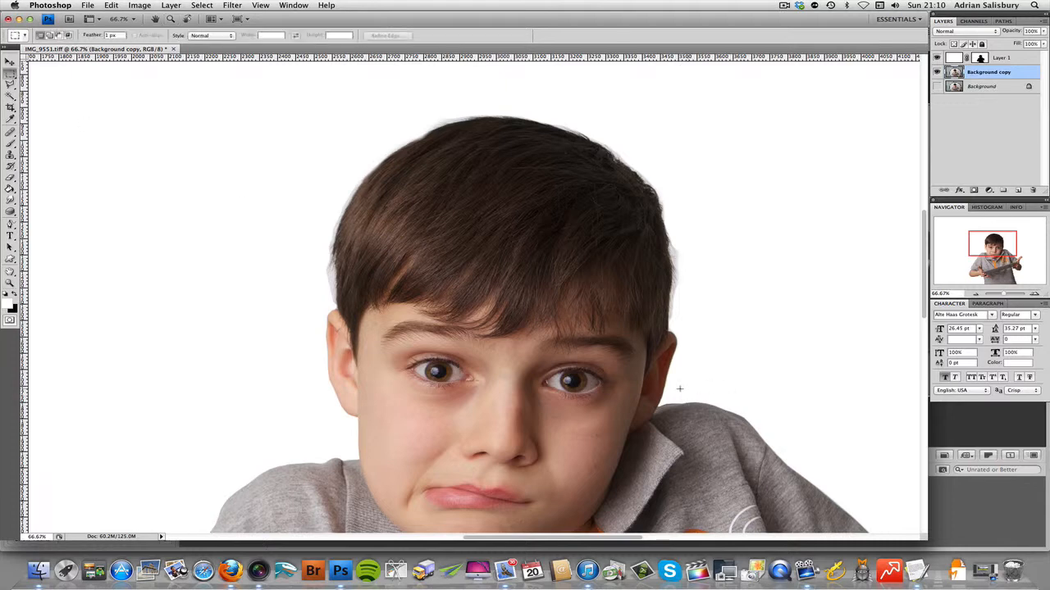
{"action": "left_click_drag", "start_coordinate": [406, 244], "coordinate": [310, 103]}
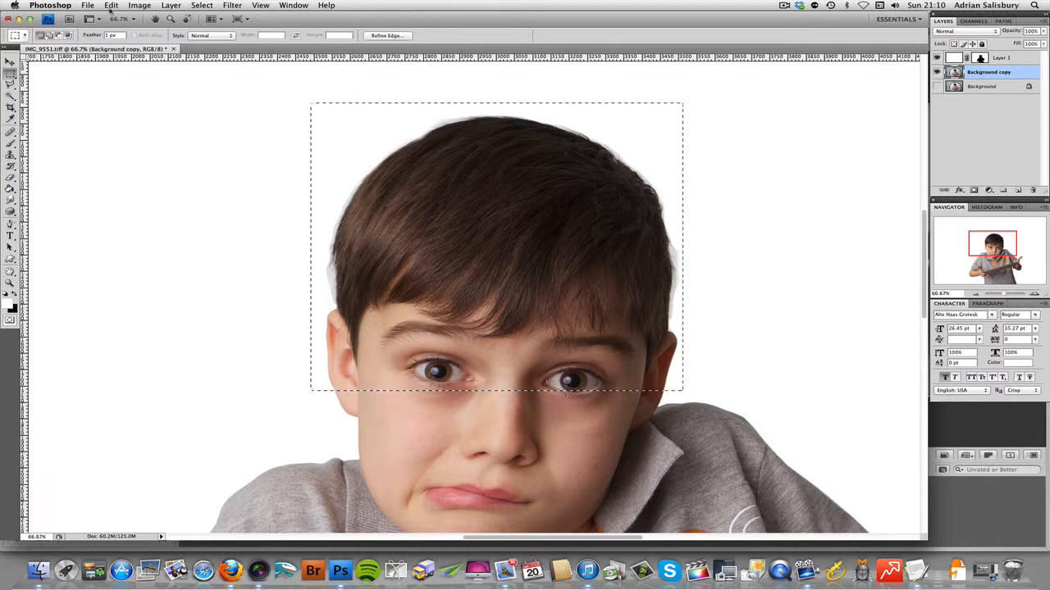
{"action": "left_click", "coordinate": [110, 6]}
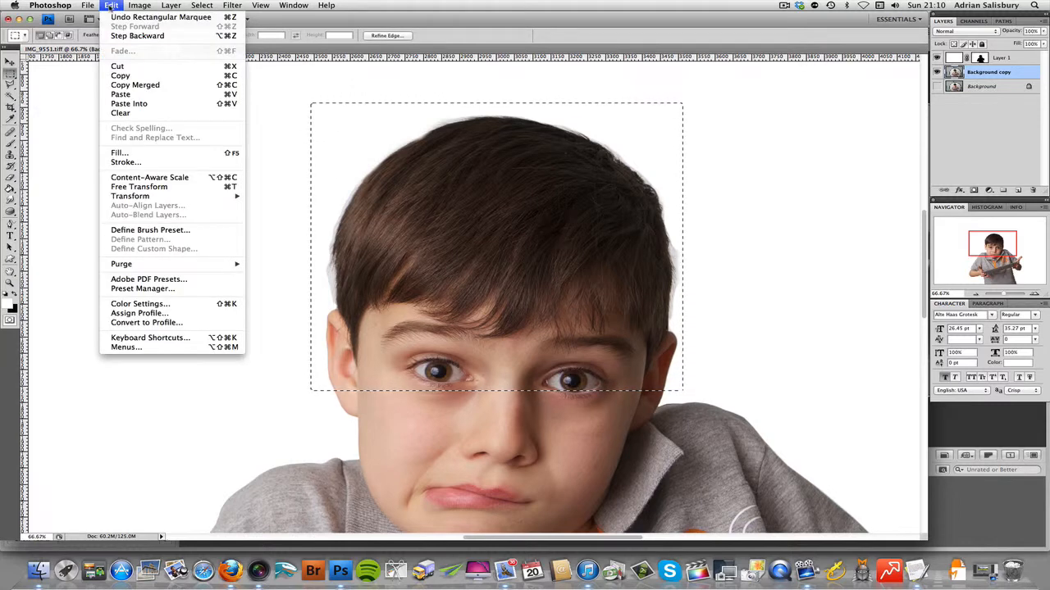
{"action": "mouse_move", "coordinate": [136, 12]}
{"action": "mouse_move", "coordinate": [140, 33]}
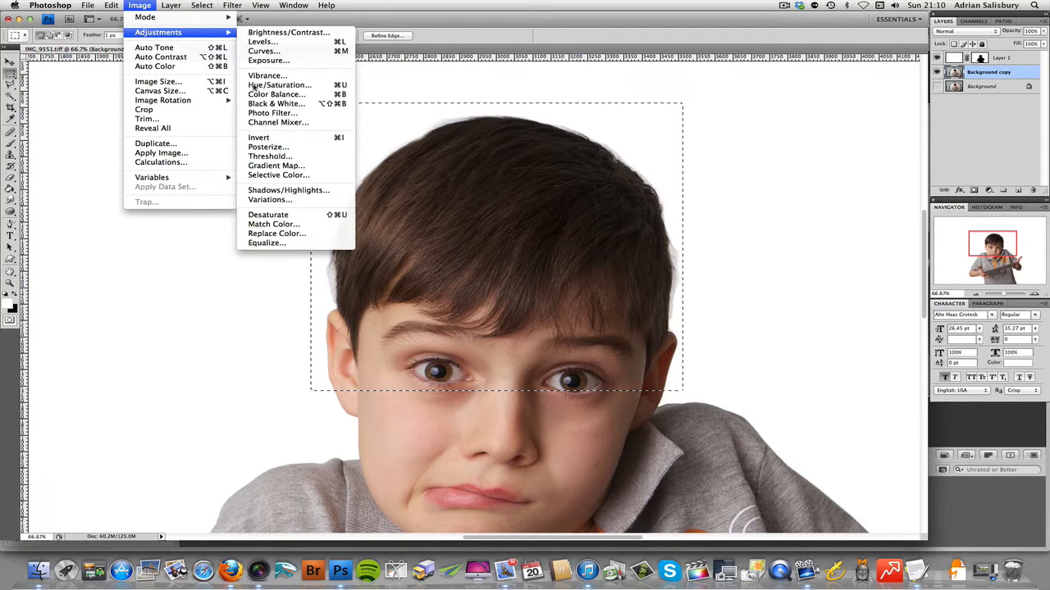
{"action": "left_click", "coordinate": [265, 235]}
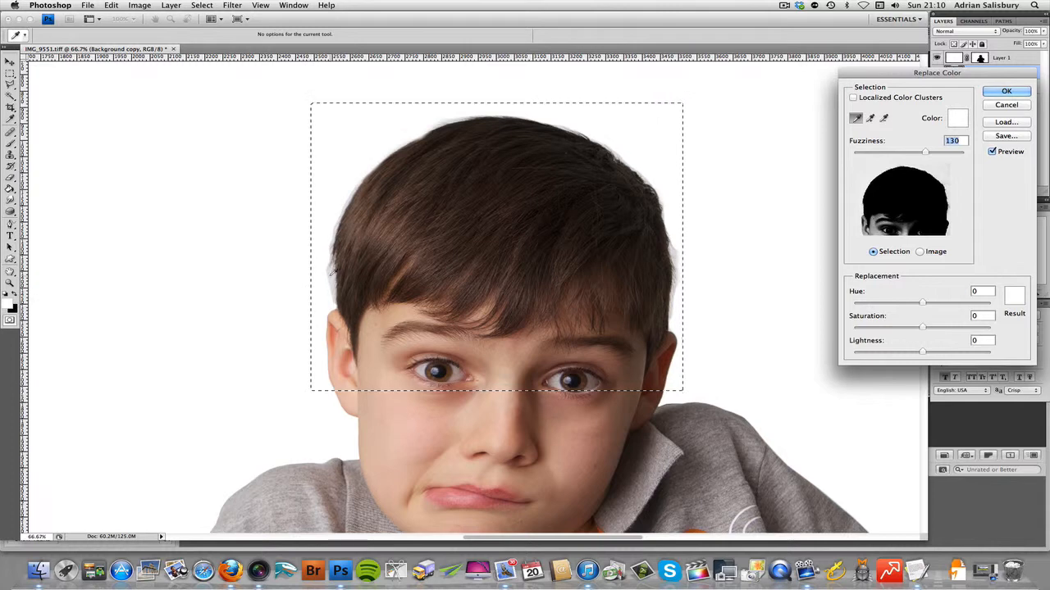
Step: Sample the grey halo beside the hair above the ear and set the replacement Lightness to +97
{"action": "left_click", "coordinate": [332, 277]}
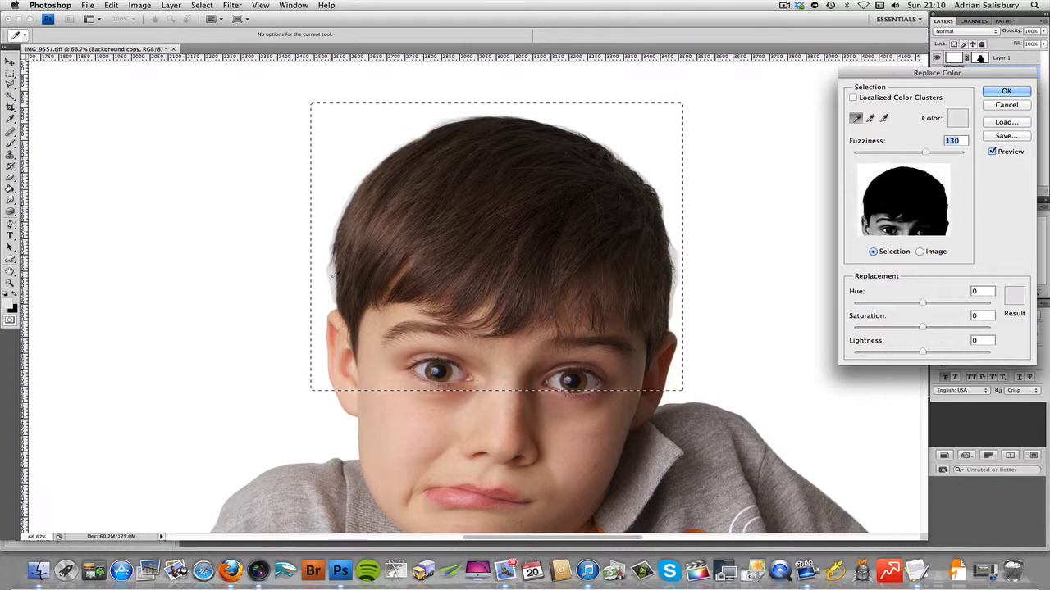
{"action": "left_click", "coordinate": [331, 280]}
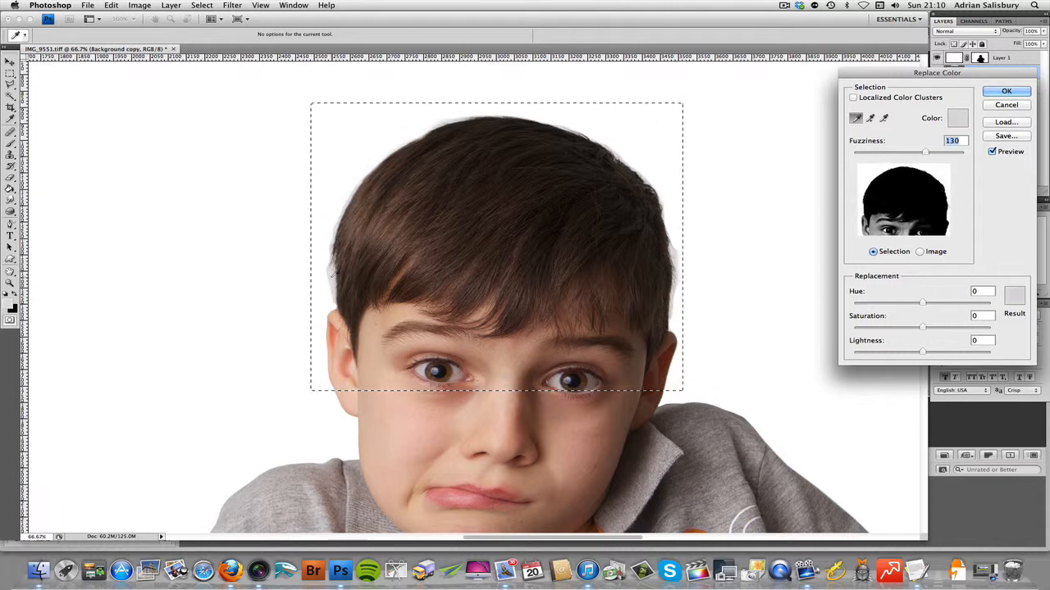
{"action": "left_click", "coordinate": [331, 283]}
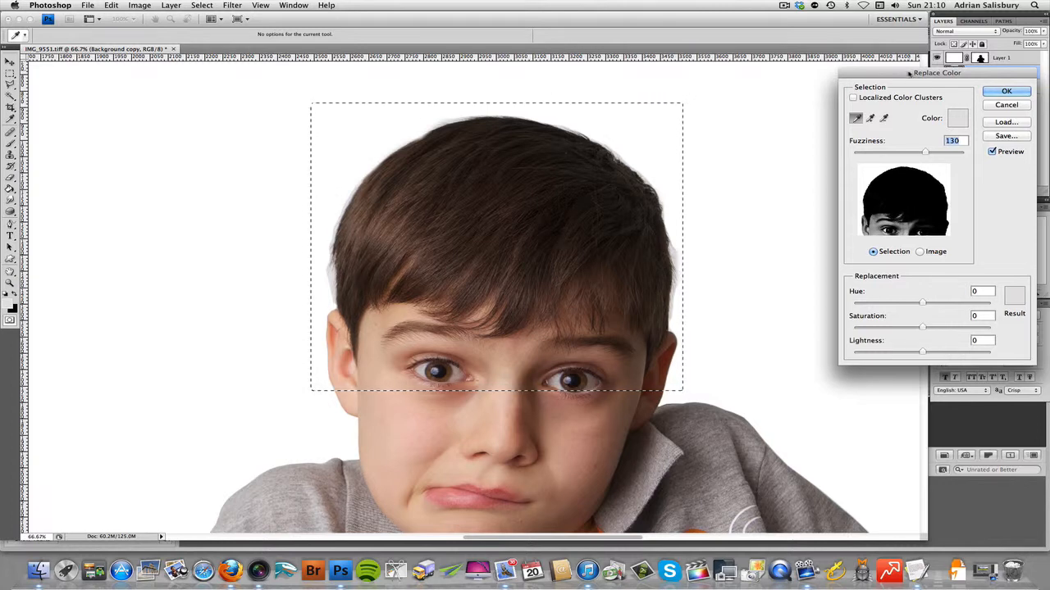
{"action": "left_click_drag", "start_coordinate": [908, 74], "coordinate": [765, 81]}
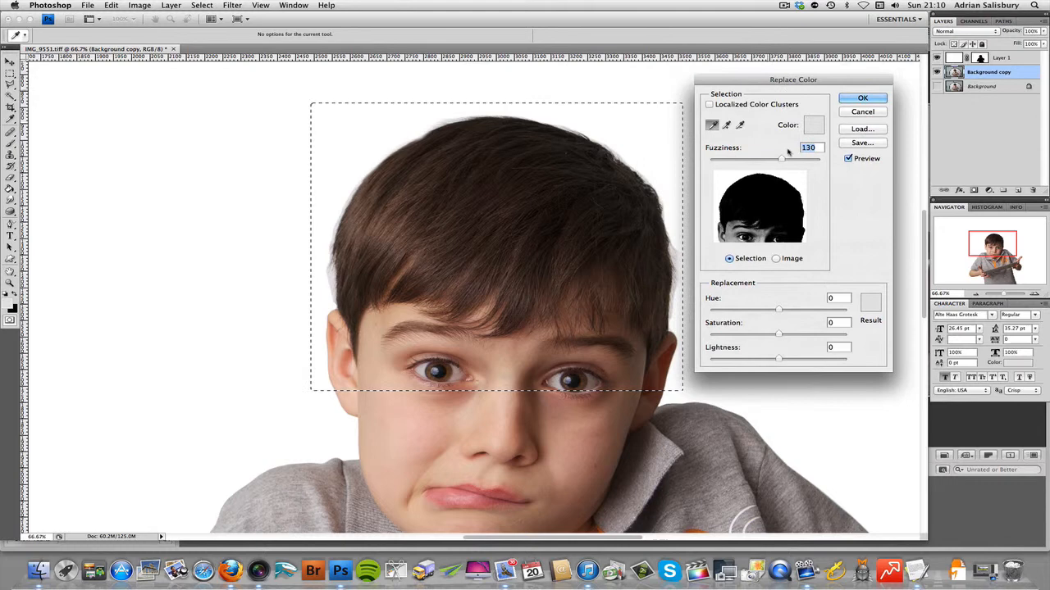
{"action": "left_click", "coordinate": [806, 360]}
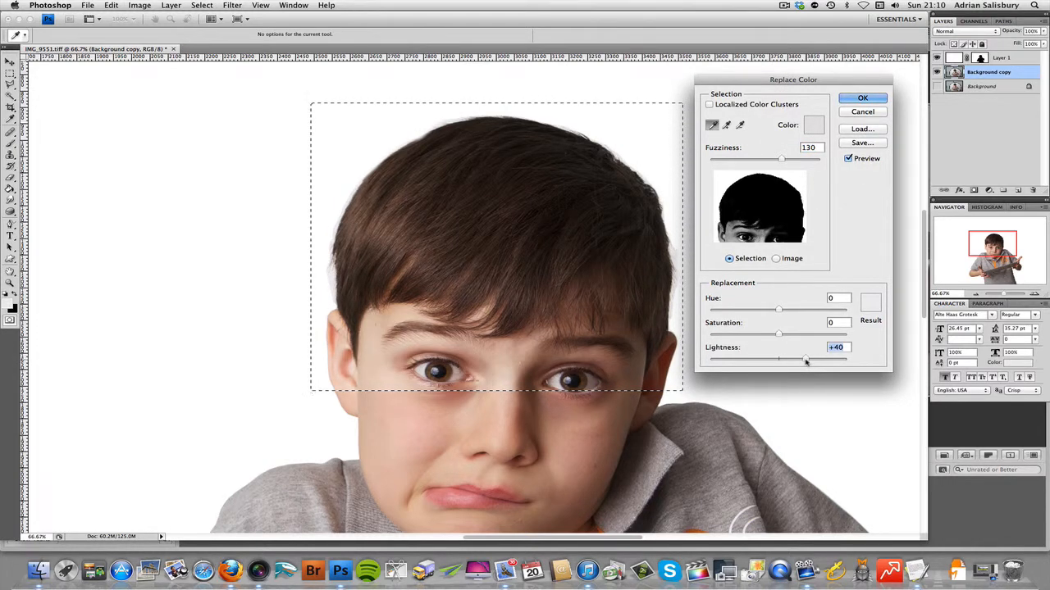
{"action": "left_click_drag", "start_coordinate": [805, 360], "coordinate": [846, 361]}
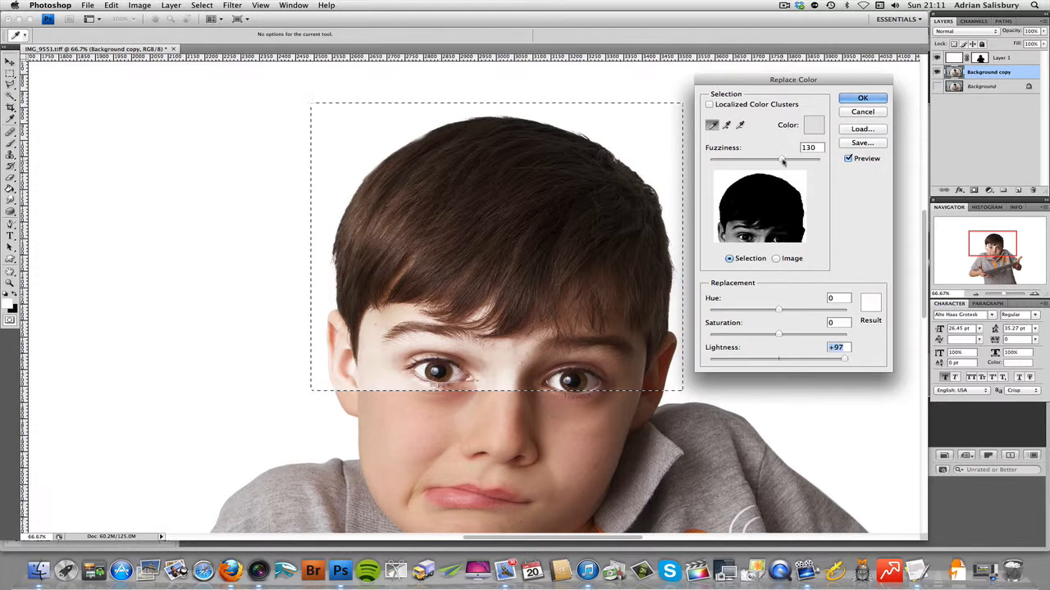
Step: Set the Replace Color fuzziness to 61 so the lightening spares the skin and hair
{"action": "left_click_drag", "start_coordinate": [783, 162], "coordinate": [746, 160]}
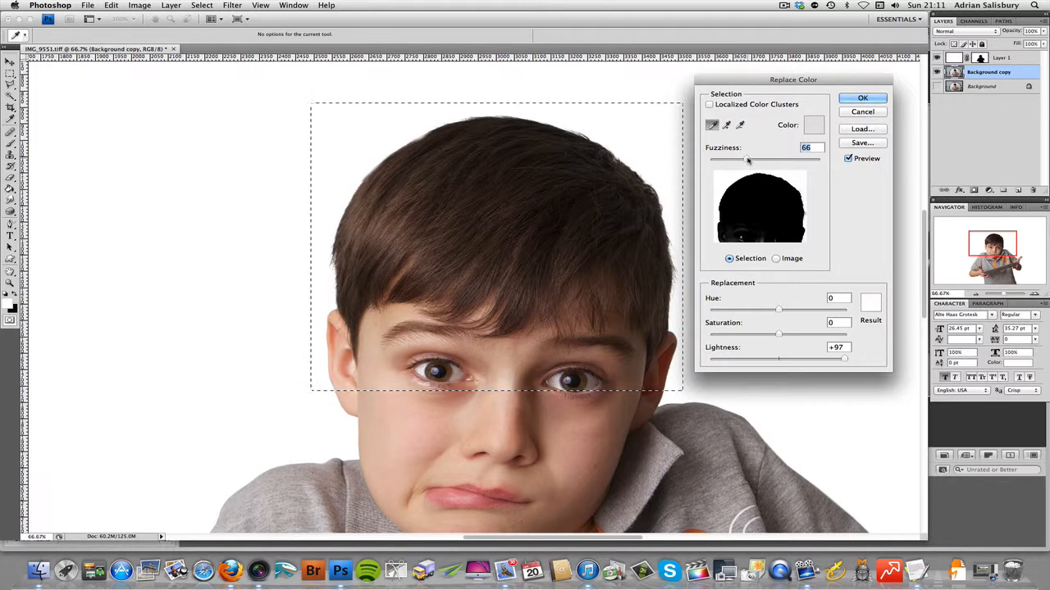
{"action": "left_click_drag", "start_coordinate": [747, 160], "coordinate": [802, 161]}
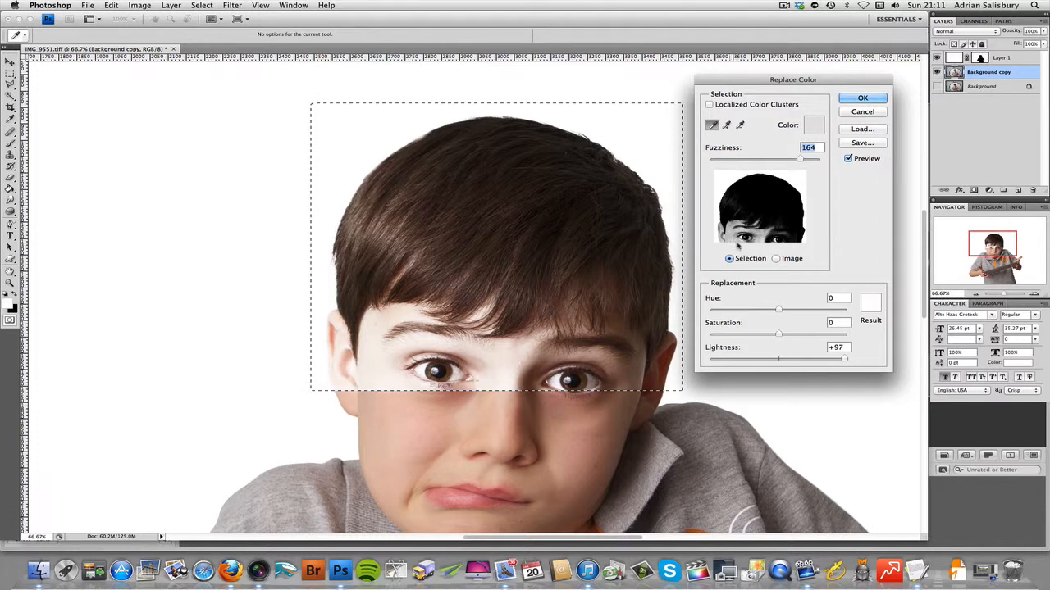
{"action": "left_click_drag", "start_coordinate": [799, 160], "coordinate": [744, 163]}
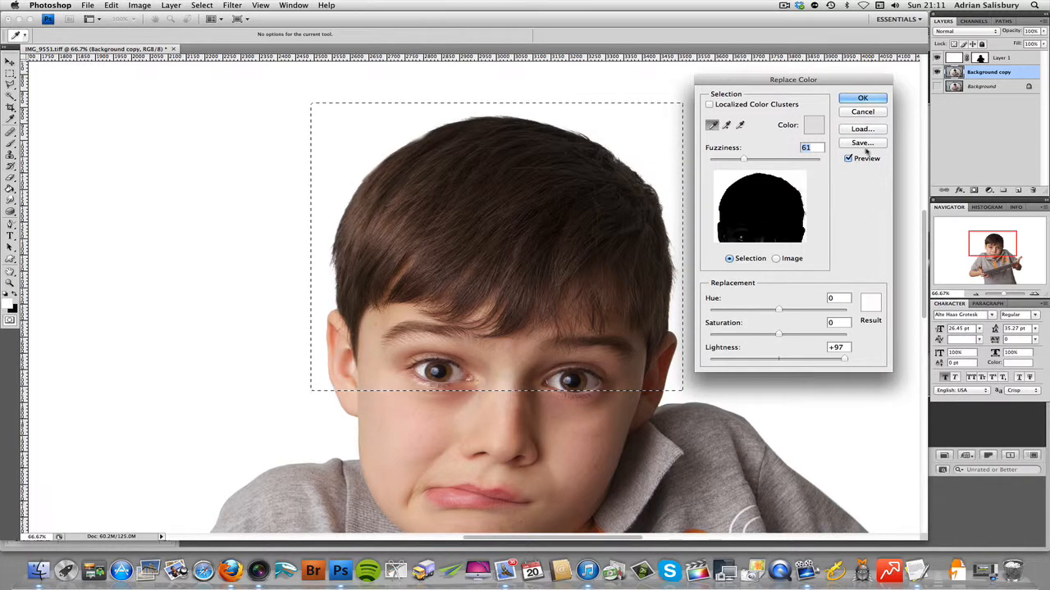
Step: Compare the hair edges with and without the Replace Color preview
{"action": "left_click", "coordinate": [848, 158]}
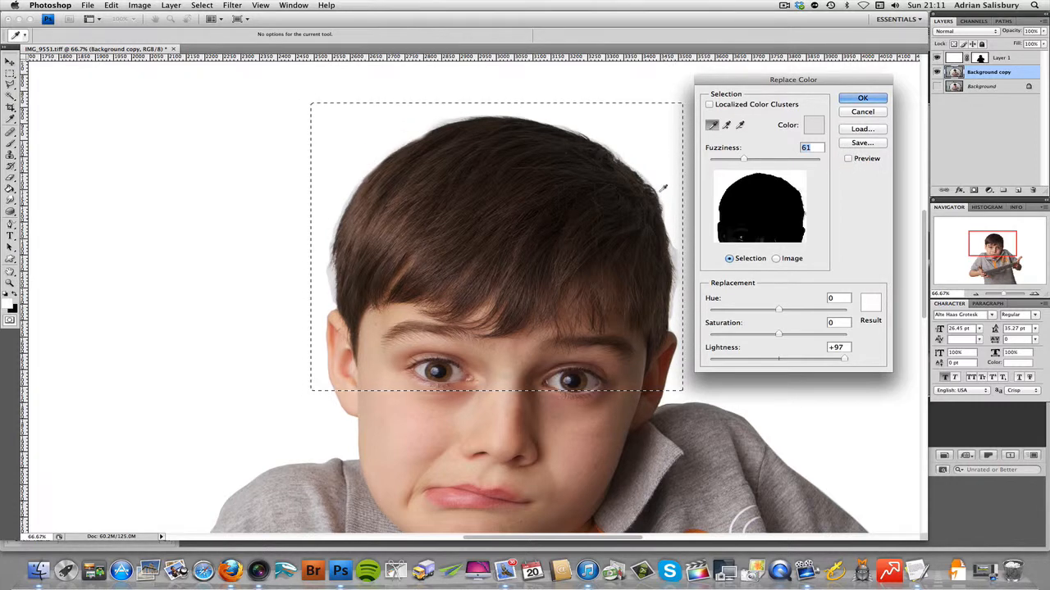
{"action": "left_click", "coordinate": [849, 158]}
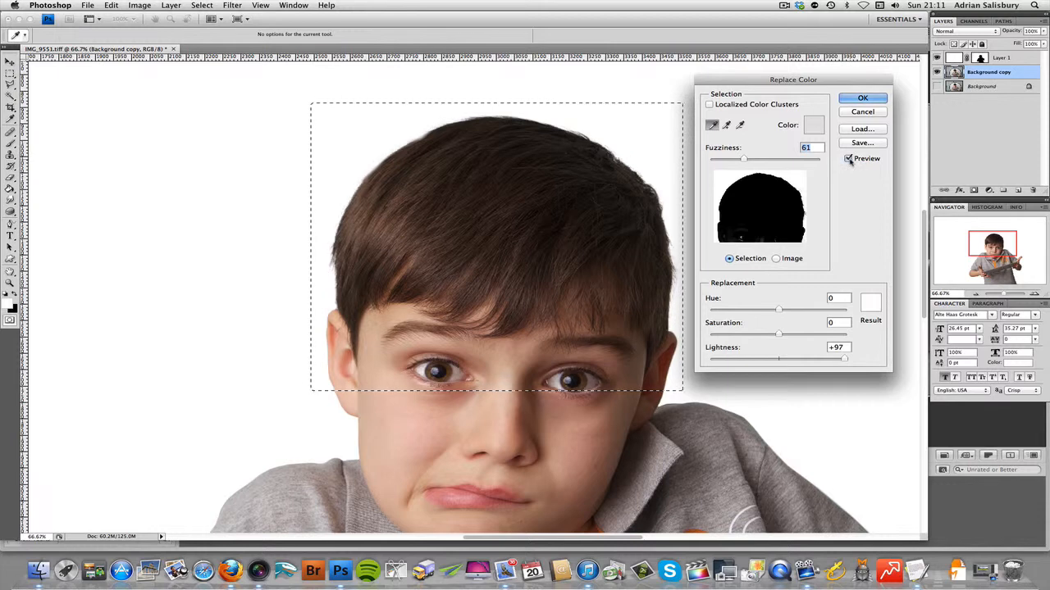
{"action": "left_click", "coordinate": [849, 159]}
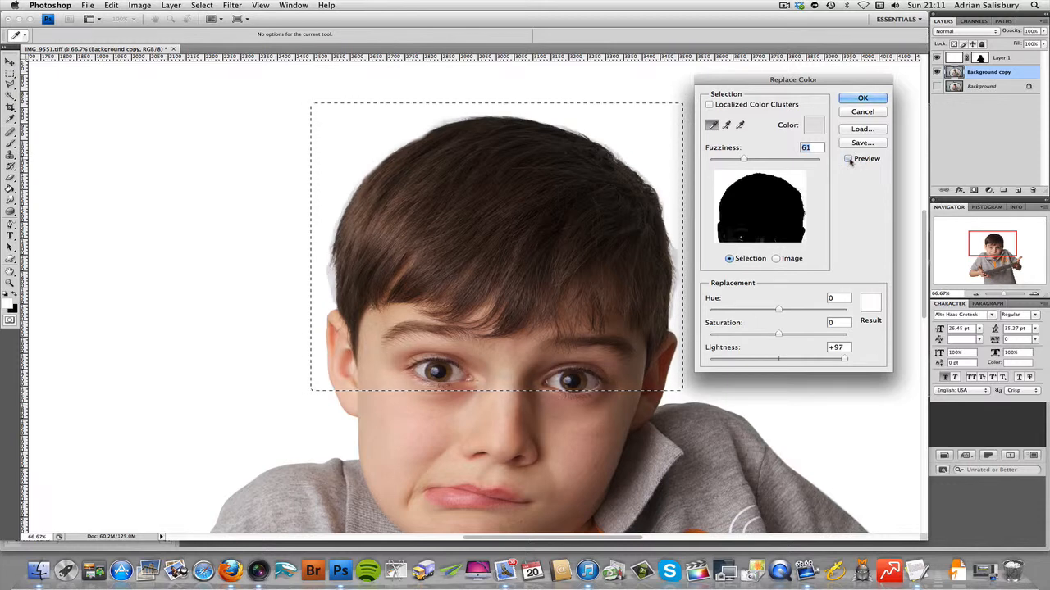
{"action": "left_click", "coordinate": [849, 159]}
{"action": "left_click", "coordinate": [849, 160]}
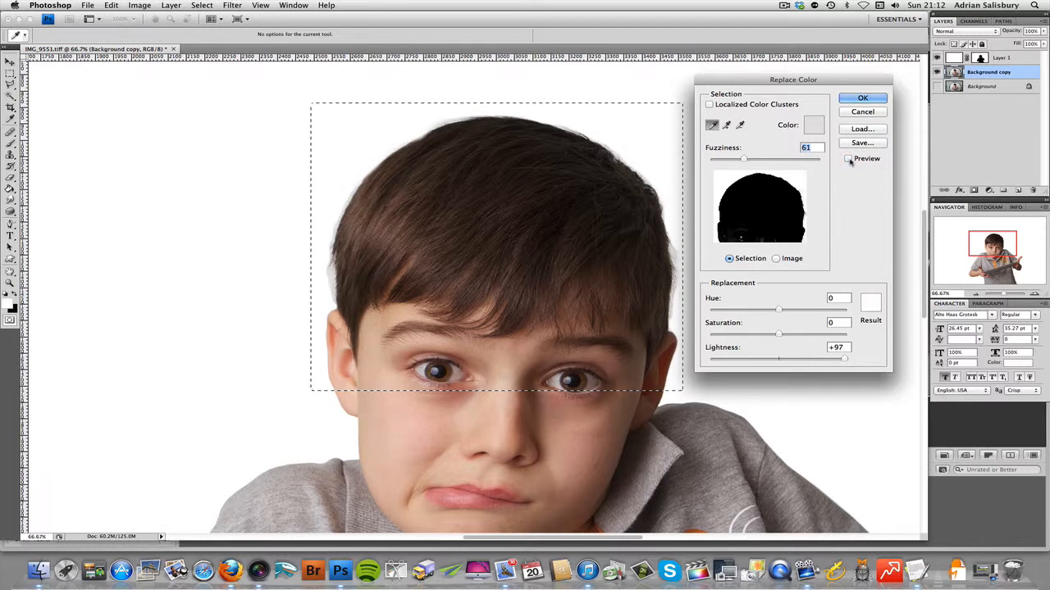
Step: Apply the Replace Color adjustment to the hair area and clear the rectangular selection
{"action": "left_click", "coordinate": [862, 98]}
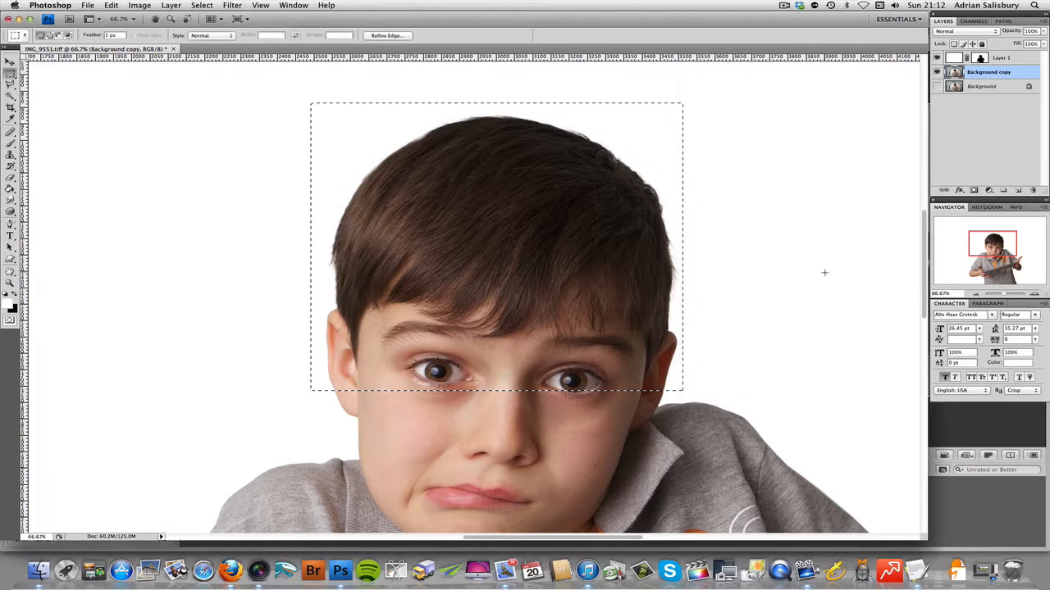
{"action": "key", "text": "super+d"}
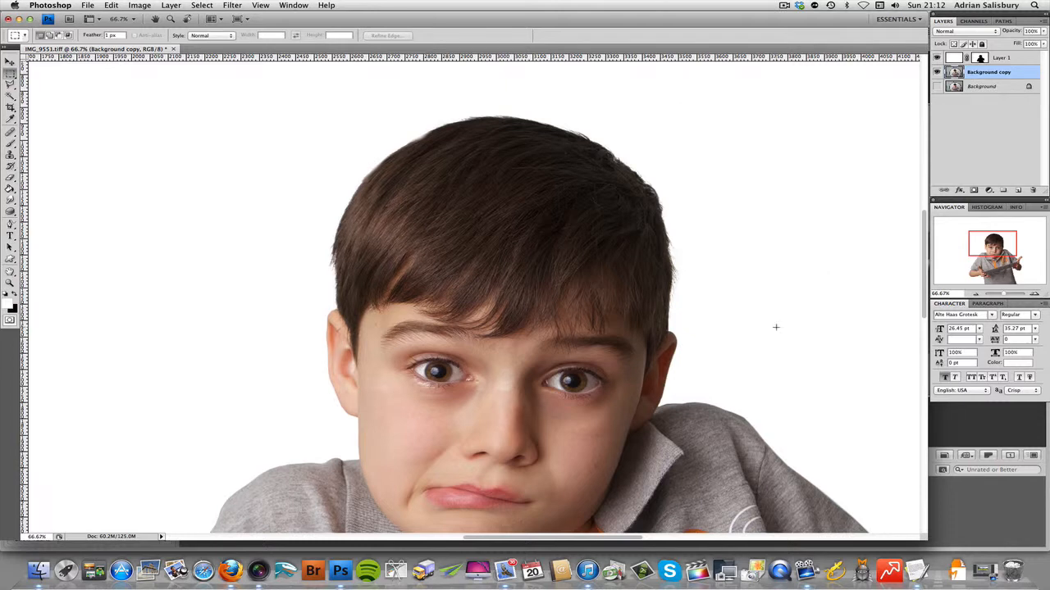
{"action": "key", "text": "z"}
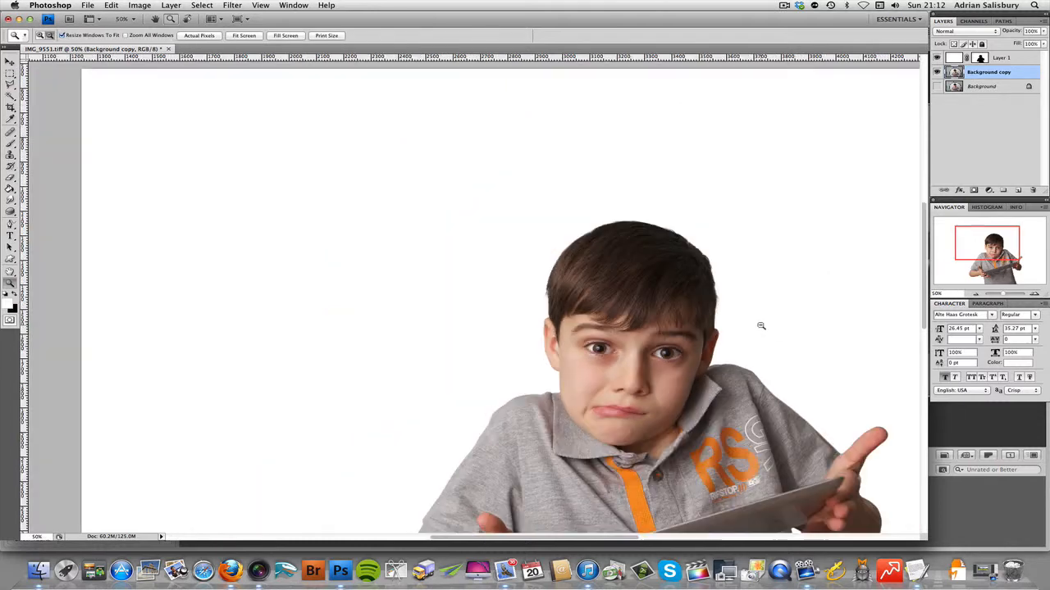
{"action": "key", "text": "super+0"}
{"action": "left_click", "coordinate": [761, 326], "text": "alt"}
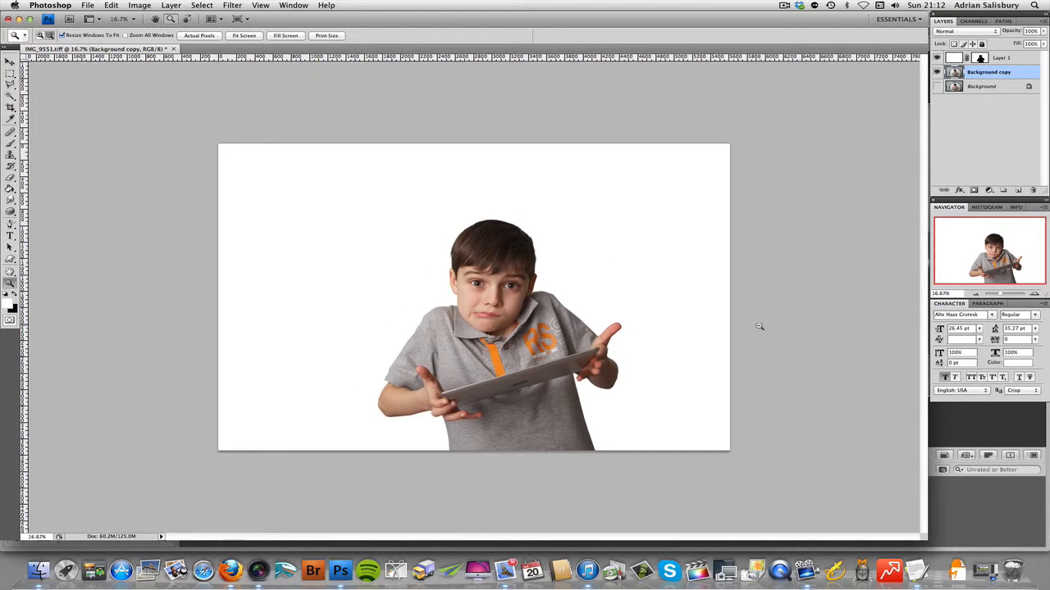
Step: Delete the hidden original Background layer, keeping Layer 1 and Background copy
{"action": "key", "text": "m"}
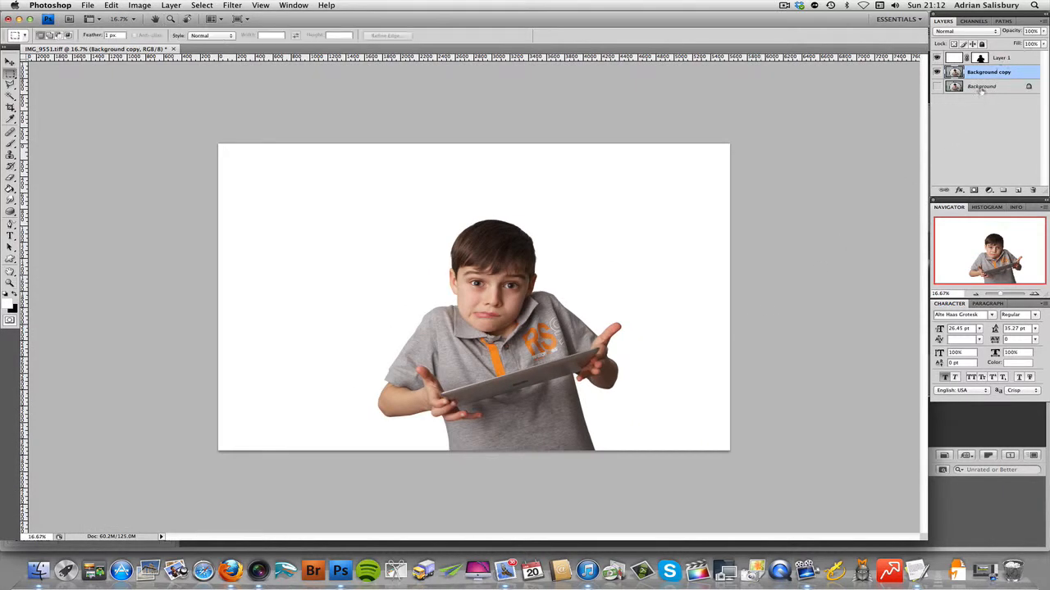
{"action": "left_click_drag", "start_coordinate": [977, 88], "coordinate": [1032, 190]}
{"action": "left_click", "coordinate": [980, 123]}
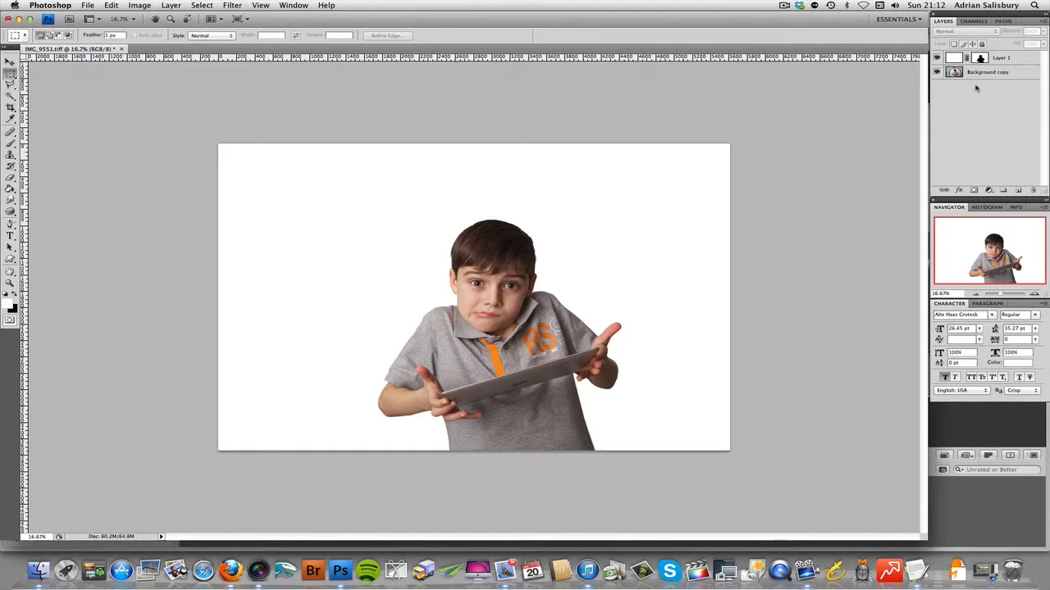
Step: Flatten Layer 1 and Background copy into a single background image
{"action": "left_click", "coordinate": [989, 74]}
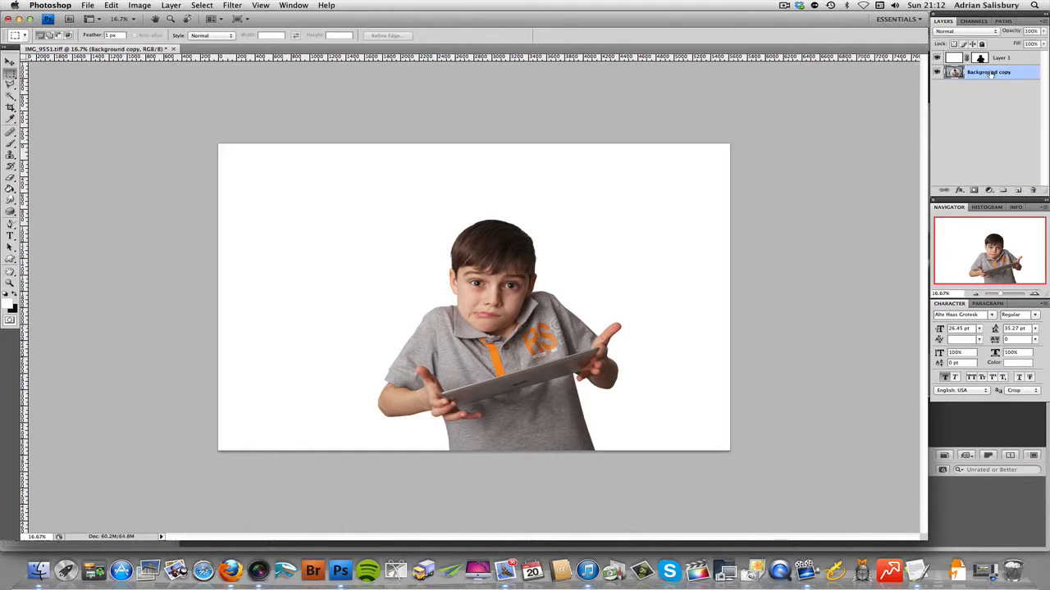
{"action": "left_click", "coordinate": [1042, 21]}
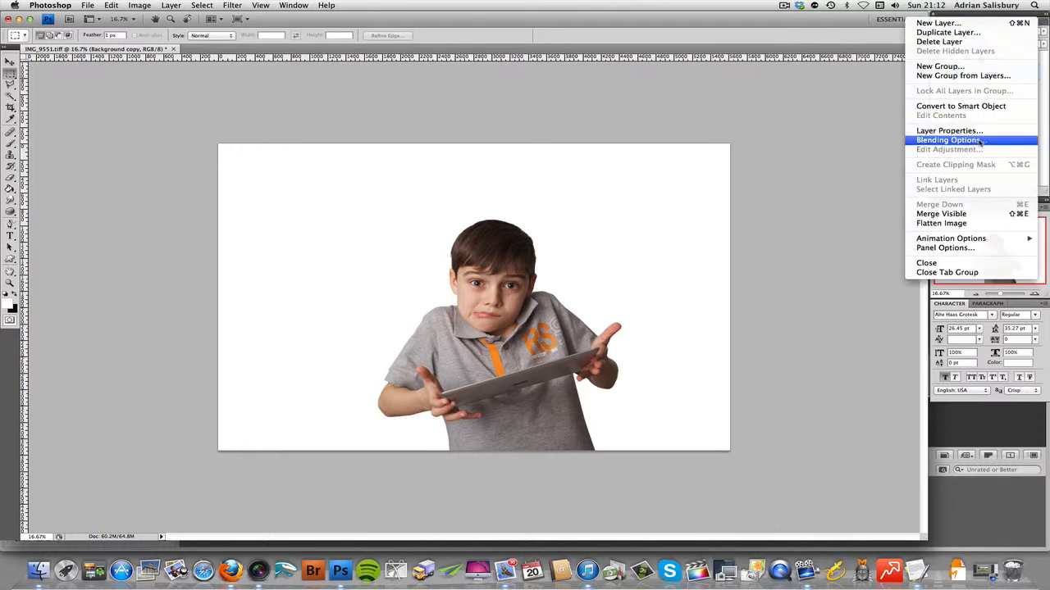
{"action": "left_click", "coordinate": [971, 224]}
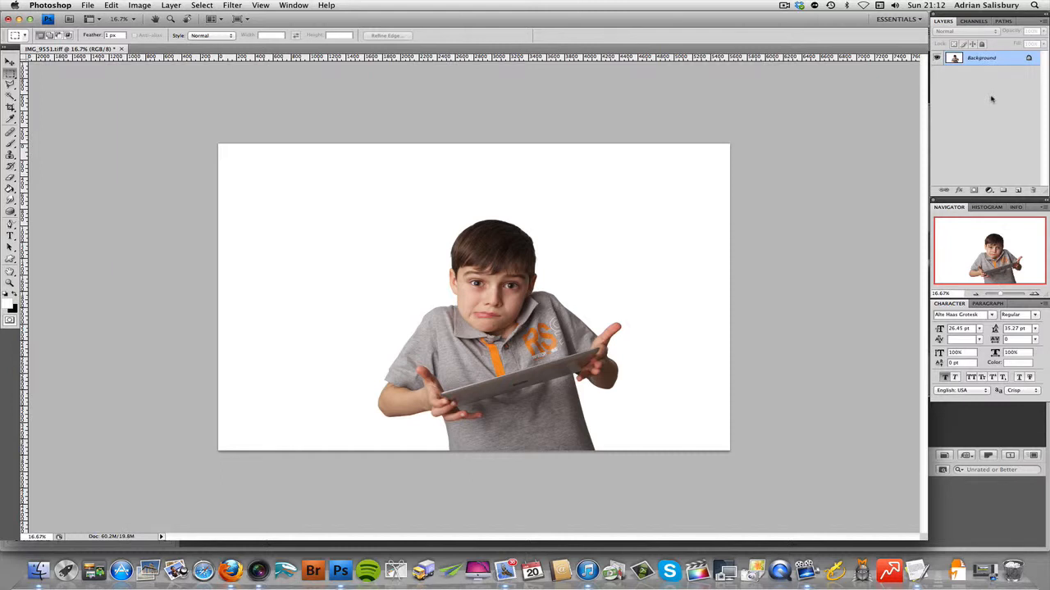